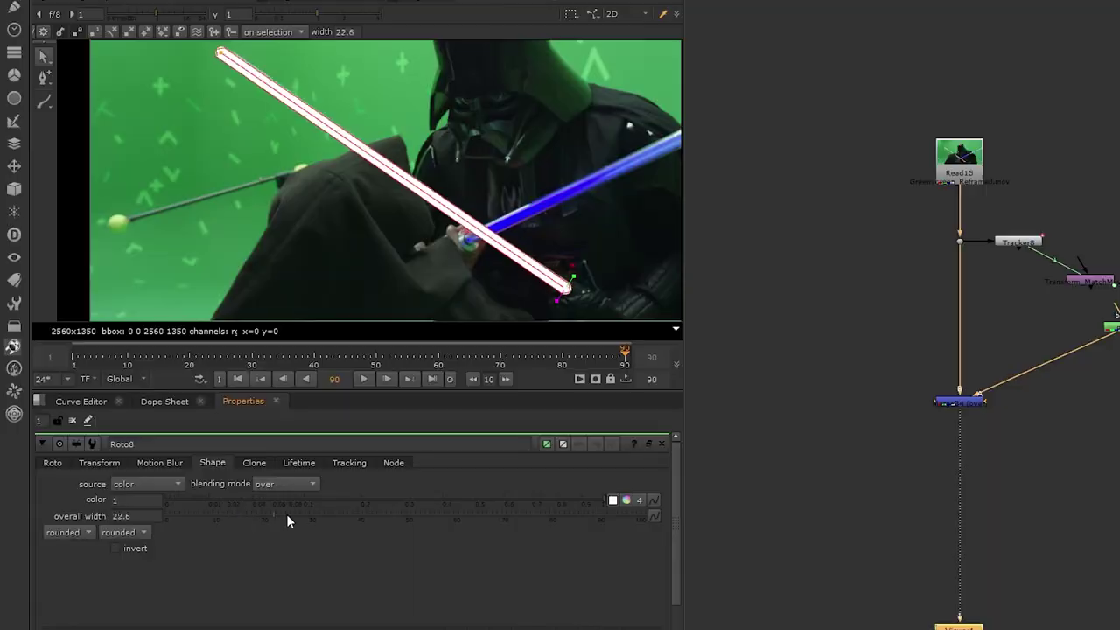
- Adjust the overall width of the roto stroke covering Vader's lightsaber blade
{"action": "mouse_move", "coordinate": [286, 514]}
{"action": "left_mouse_down"}
{"action": "mouse_move", "coordinate": [470, 497]}
{"action": "mouse_move", "coordinate": [282, 525]}
{"action": "left_mouse_up"}
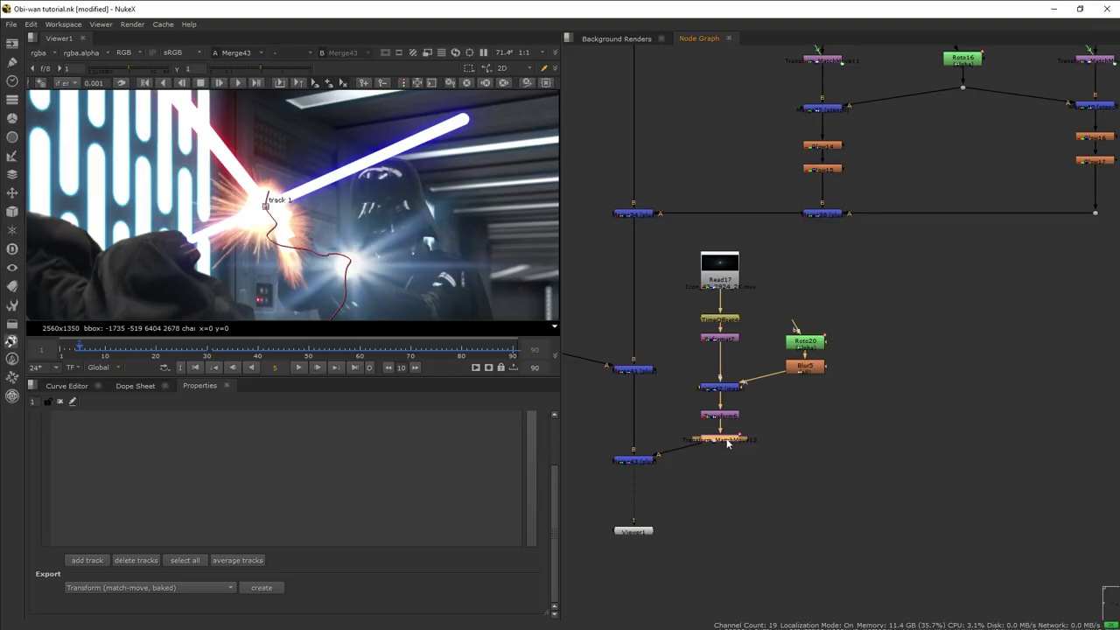
- Translate the flare's Transform6 to about x -15, y 281 so it sits where the two lightsabers cross
{"action": "double_click", "coordinate": [721, 415]}
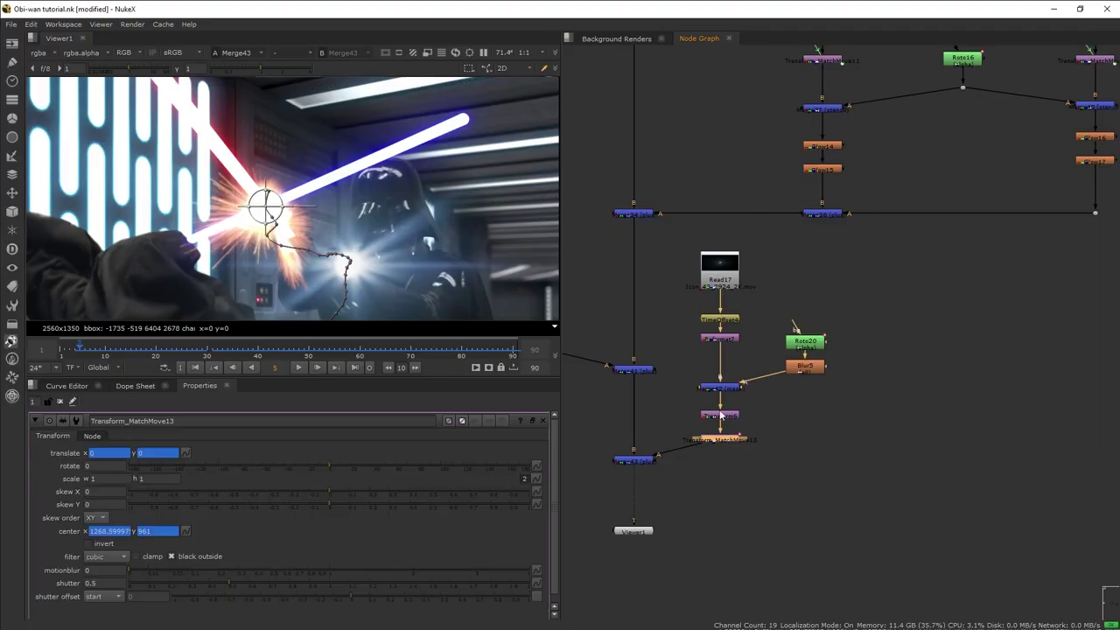
{"action": "double_click", "coordinate": [721, 416]}
{"action": "left_click_drag", "start_coordinate": [353, 265], "coordinate": [260, 212]}
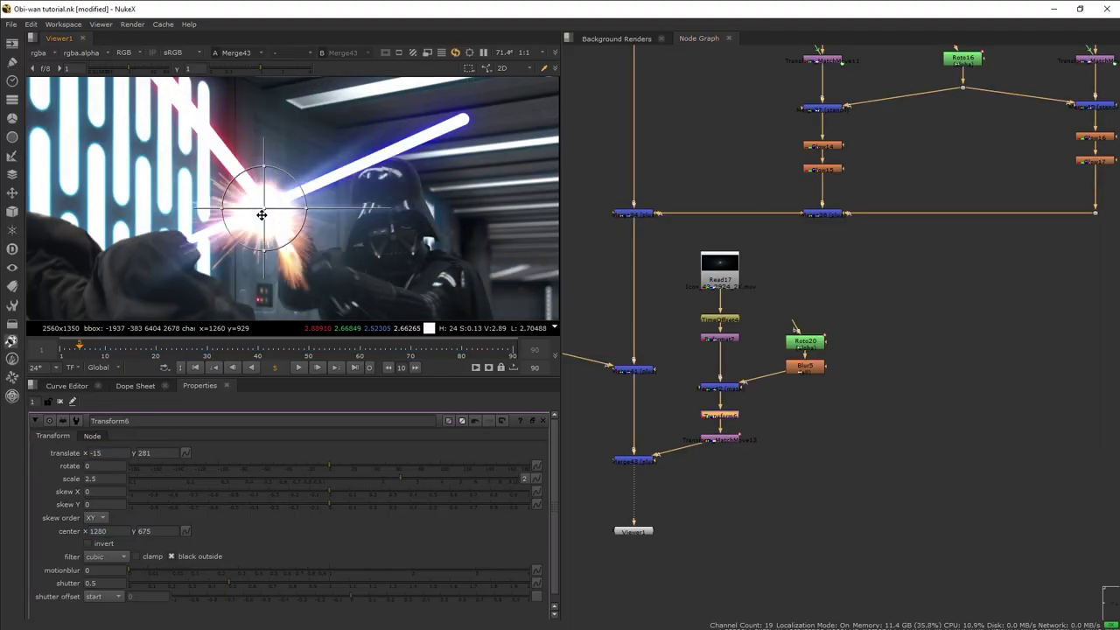
{"action": "scroll", "coordinate": [262, 205], "scroll_direction": "down", "scroll_amount": 2}
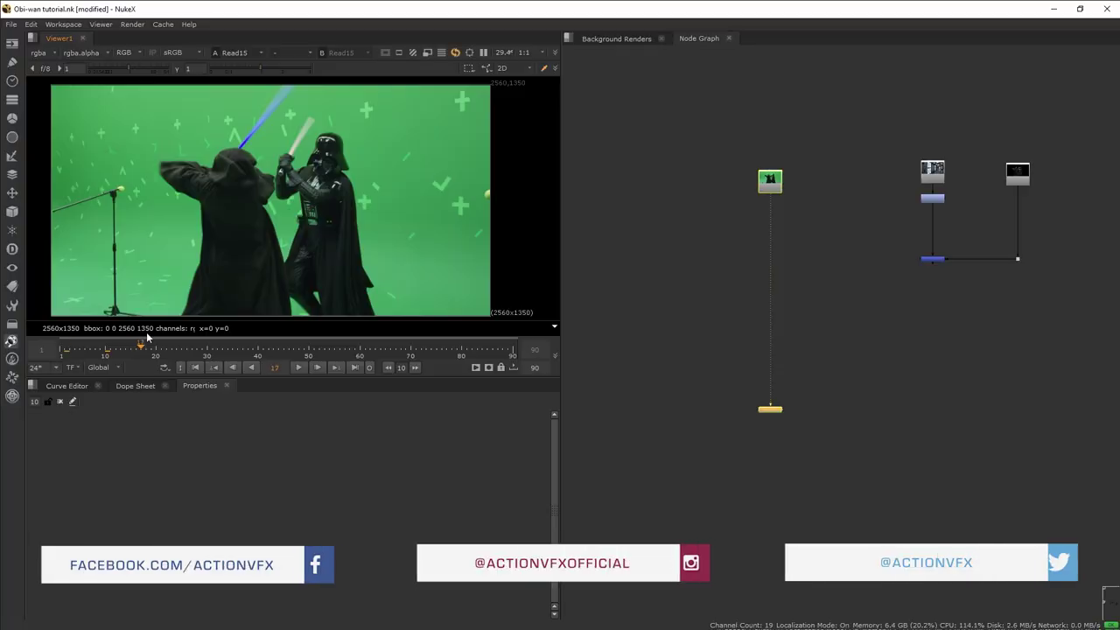
- Play the green-screen footage from its first frames
{"action": "left_click_drag", "start_coordinate": [147, 337], "coordinate": [64, 359]}
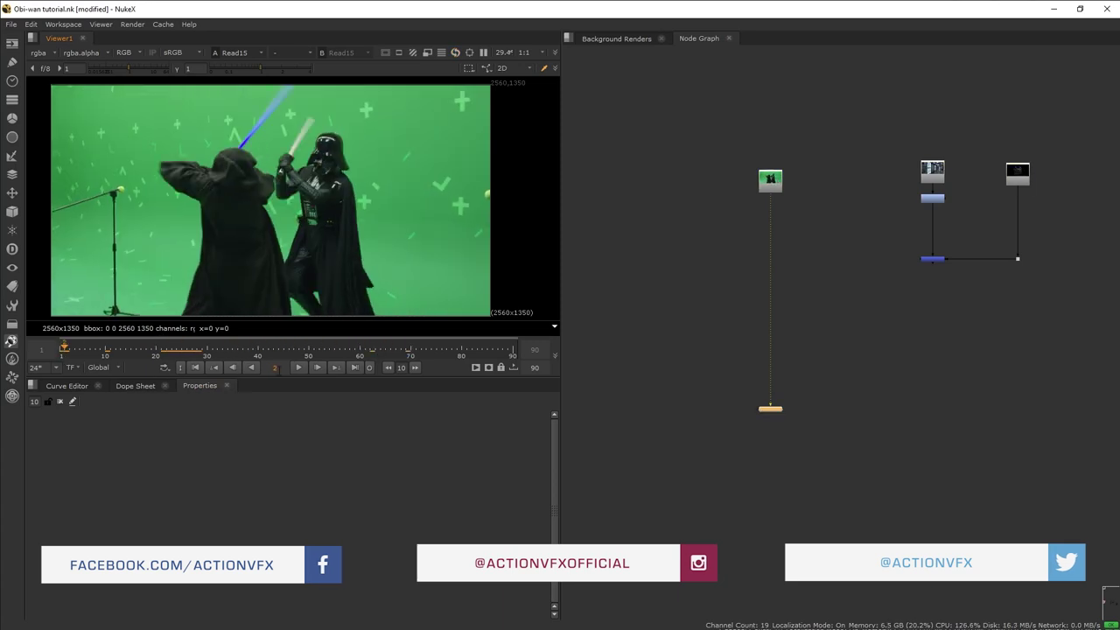
{"action": "left_click", "coordinate": [298, 368]}
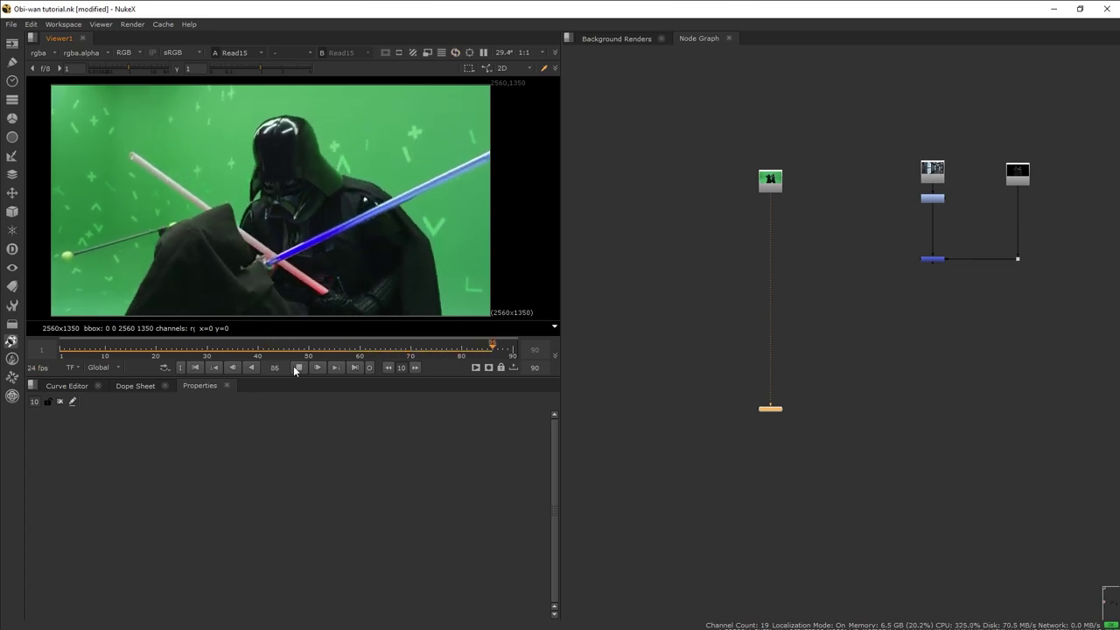
- View the keyed actors, the graded background, their merged composite and the original green-screen plate in turn
{"action": "left_click", "coordinate": [1021, 179]}
{"action": "key", "text": "1"}
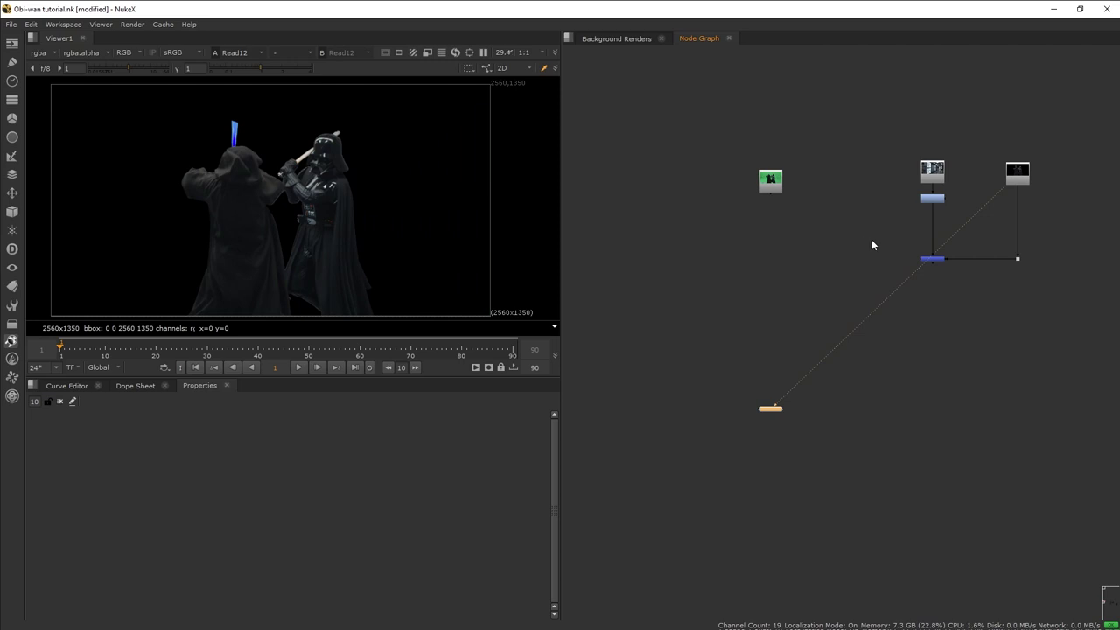
{"action": "left_click", "coordinate": [933, 199]}
{"action": "key", "text": "1"}
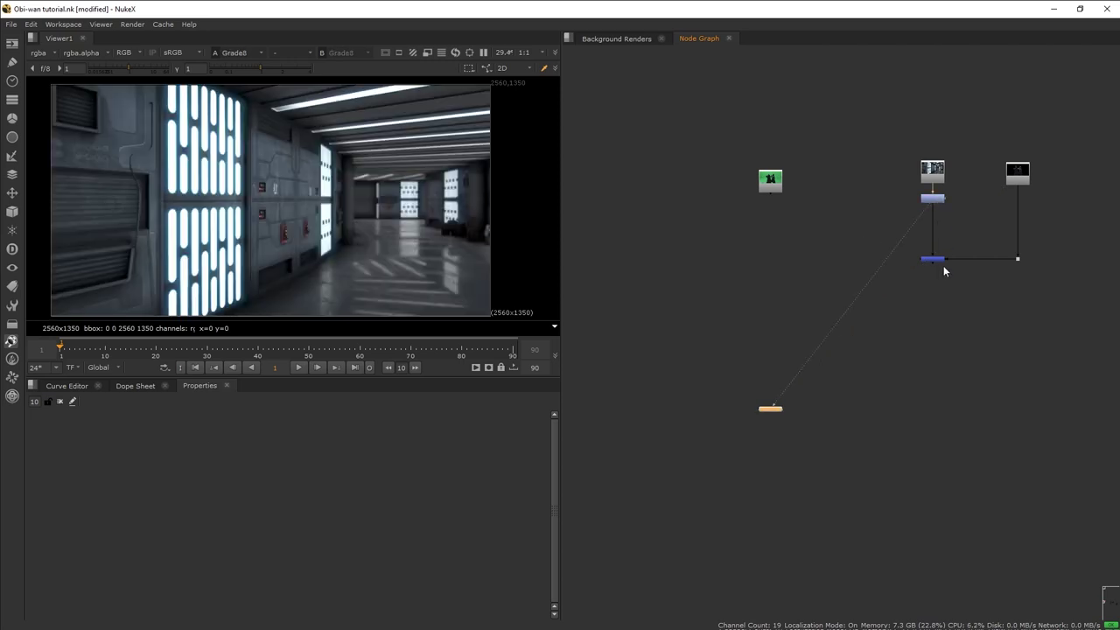
{"action": "key", "text": "1"}
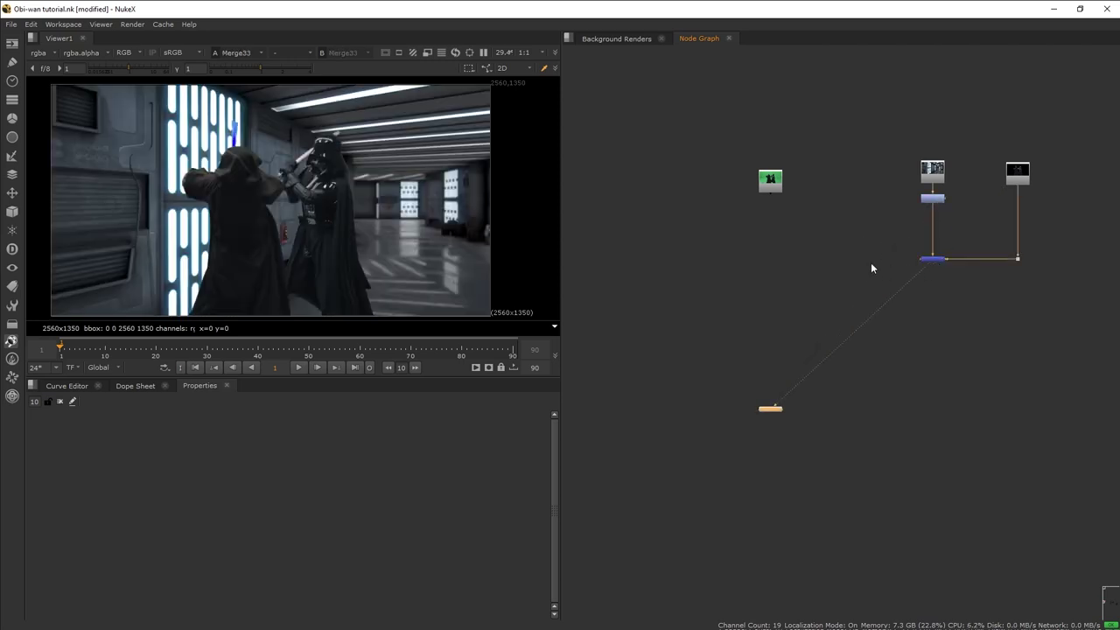
{"action": "key", "text": "1"}
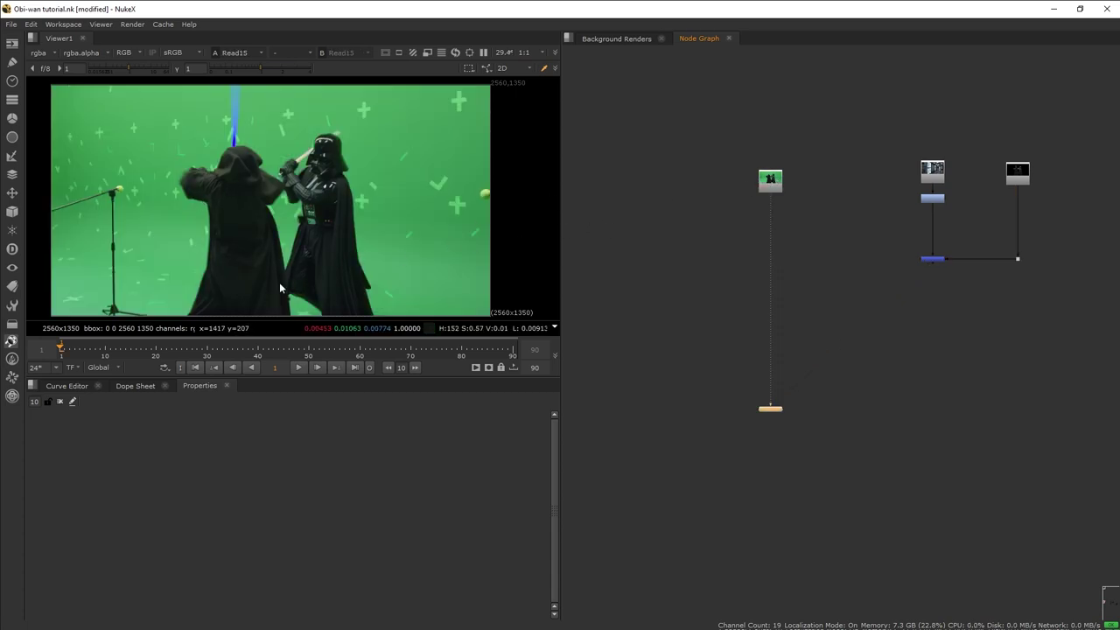
- Scrub through the green-screen plate to examine the saber movement, and view the merged composite
{"action": "left_click_drag", "start_coordinate": [84, 346], "coordinate": [58, 335]}
{"action": "scroll", "coordinate": [744, 217], "scroll_direction": "up", "scroll_amount": 3}
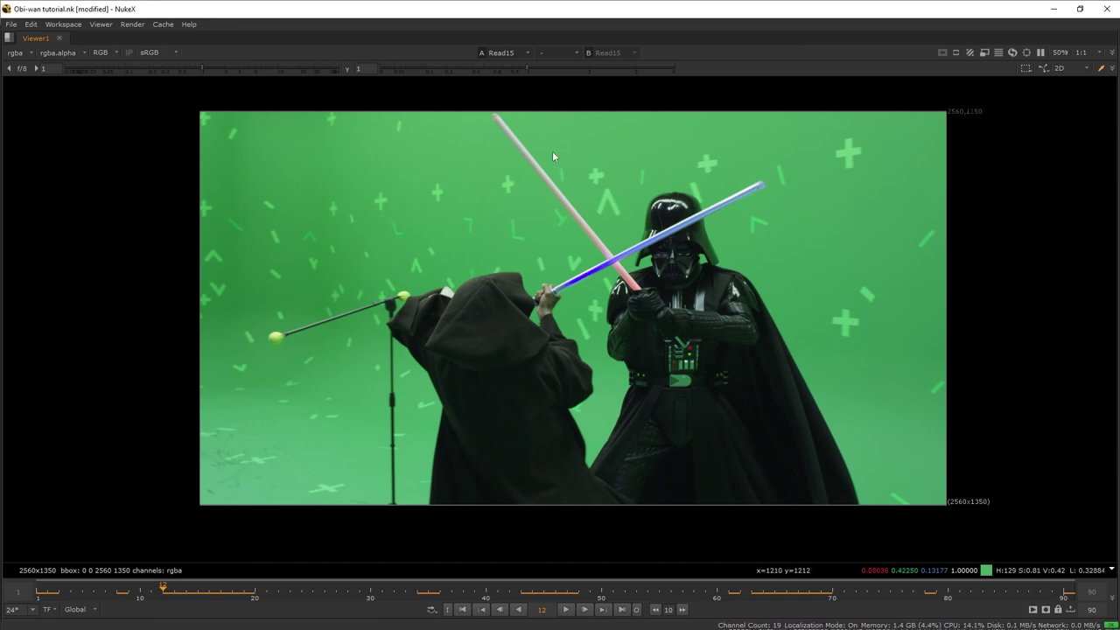
{"action": "left_click_drag", "start_coordinate": [187, 589], "coordinate": [1094, 574]}
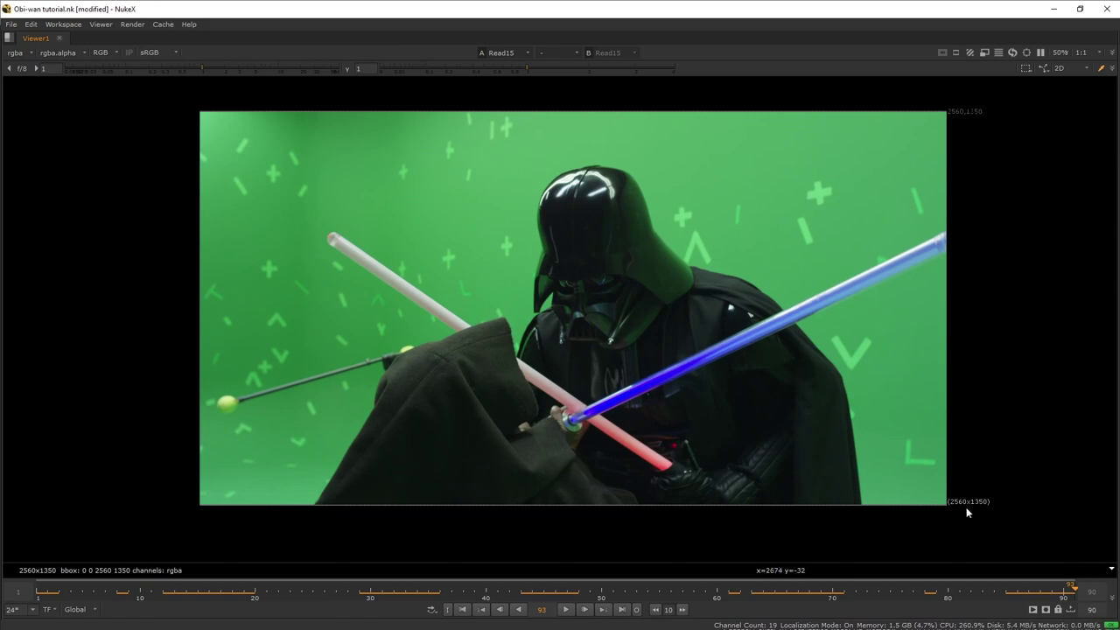
{"action": "key", "text": "space"}
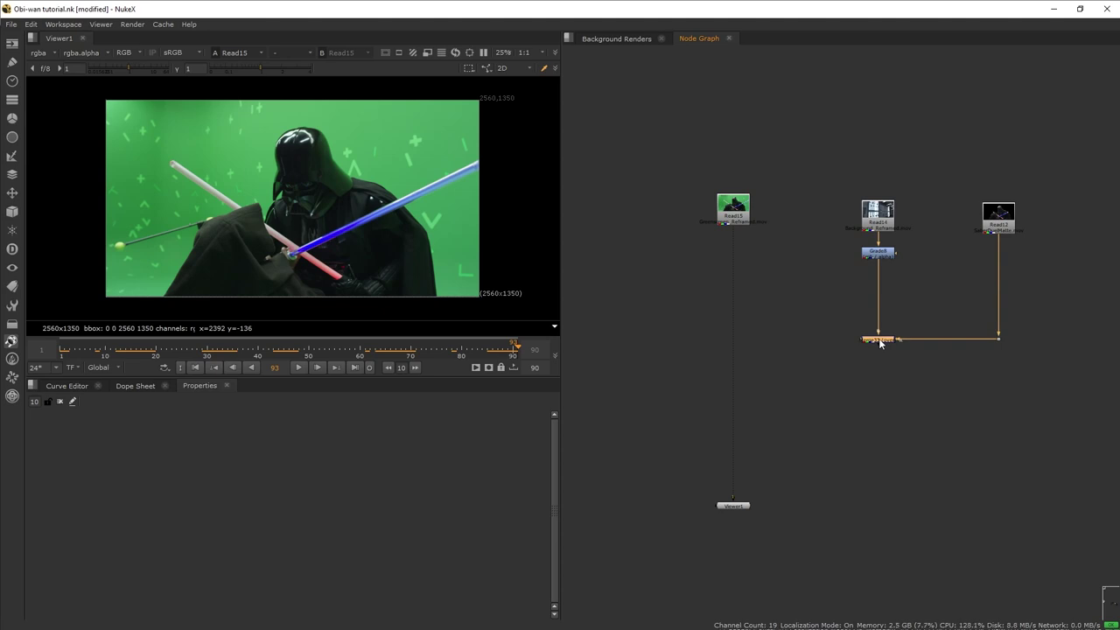
{"action": "key", "text": "1"}
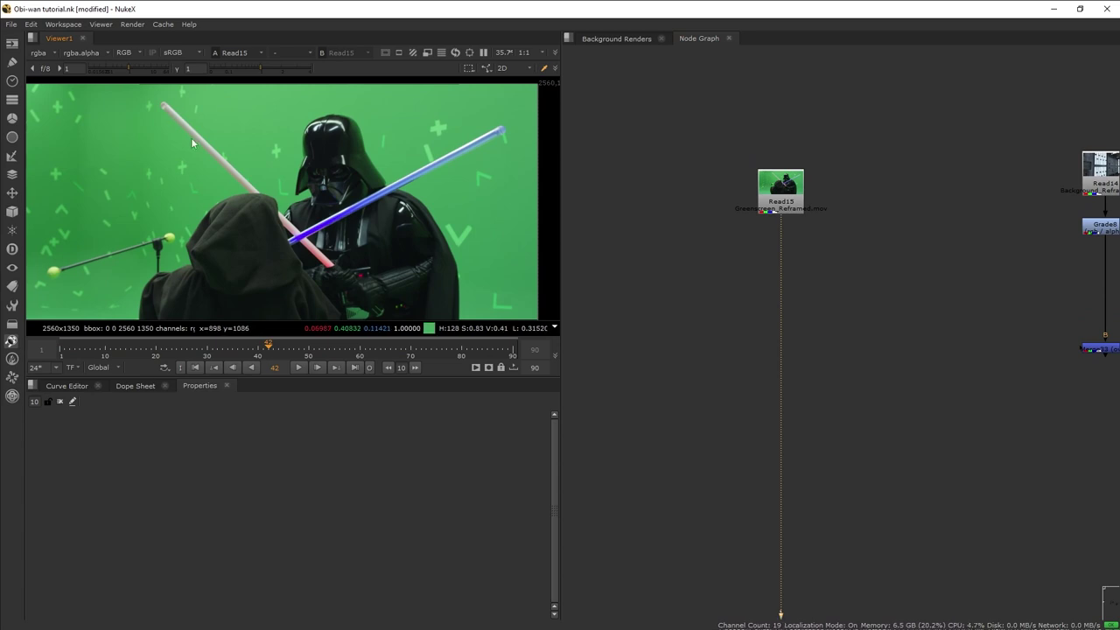
- Add a Tracker node and feed it from the green-screen Read node through a Dot
{"action": "key", "text": "Tab"}
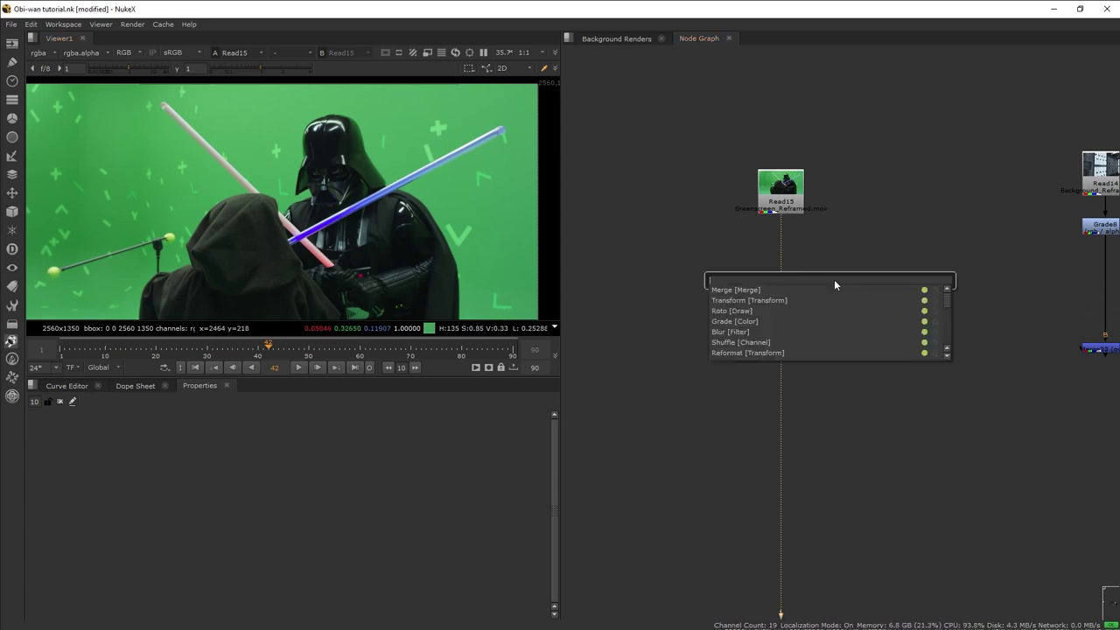
{"action": "type", "text": "track"}
{"action": "key", "text": "Return"}
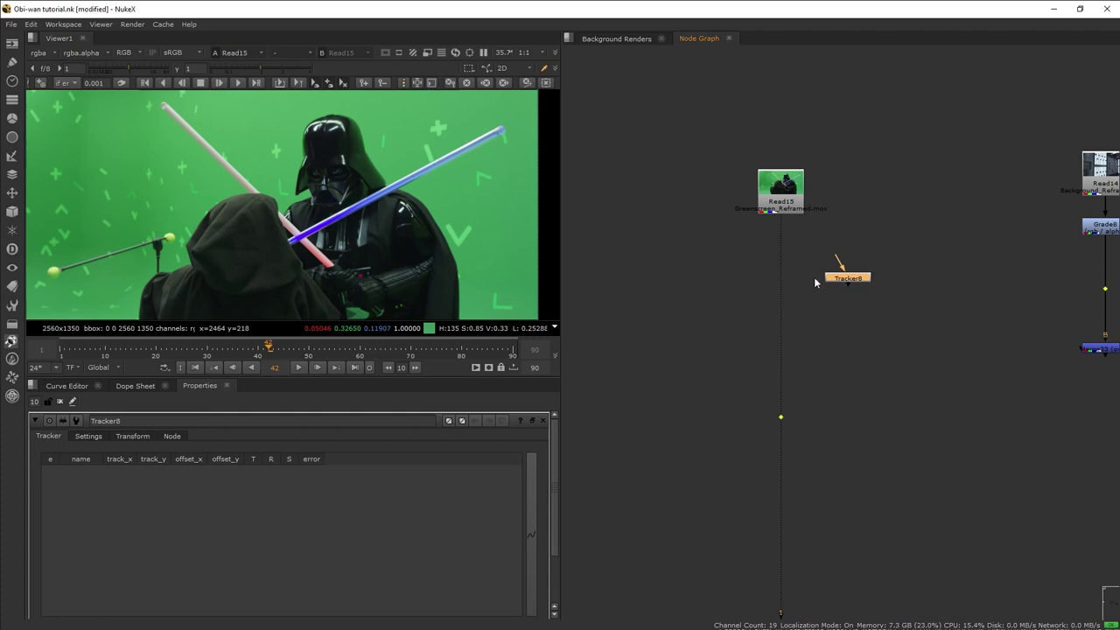
{"action": "left_click_drag", "start_coordinate": [777, 421], "coordinate": [778, 278]}
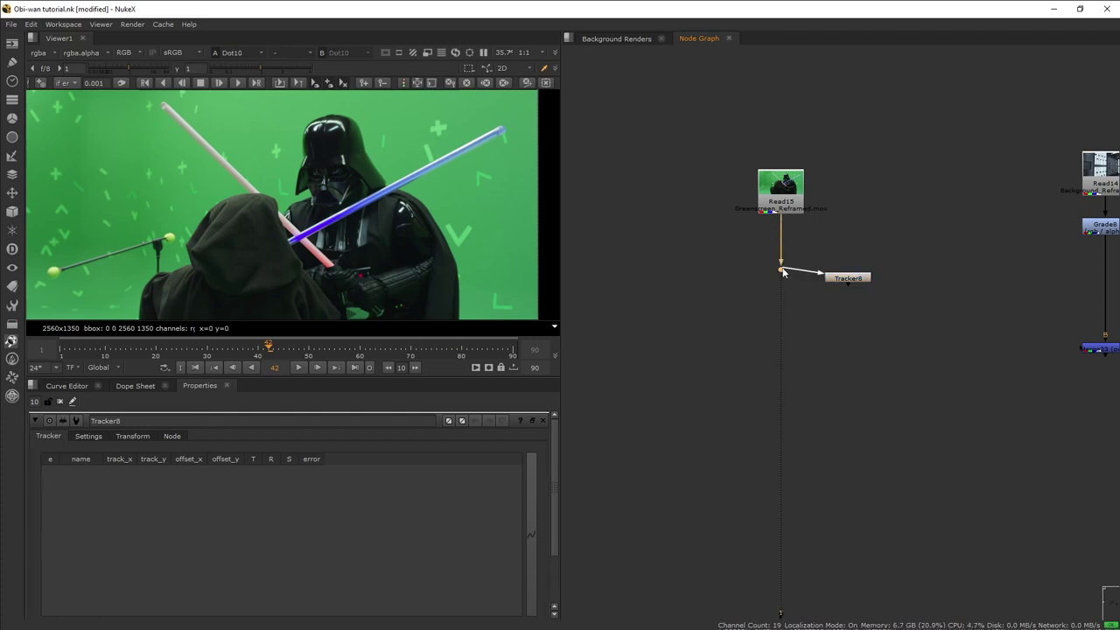
{"action": "left_click_drag", "start_coordinate": [784, 271], "coordinate": [781, 270]}
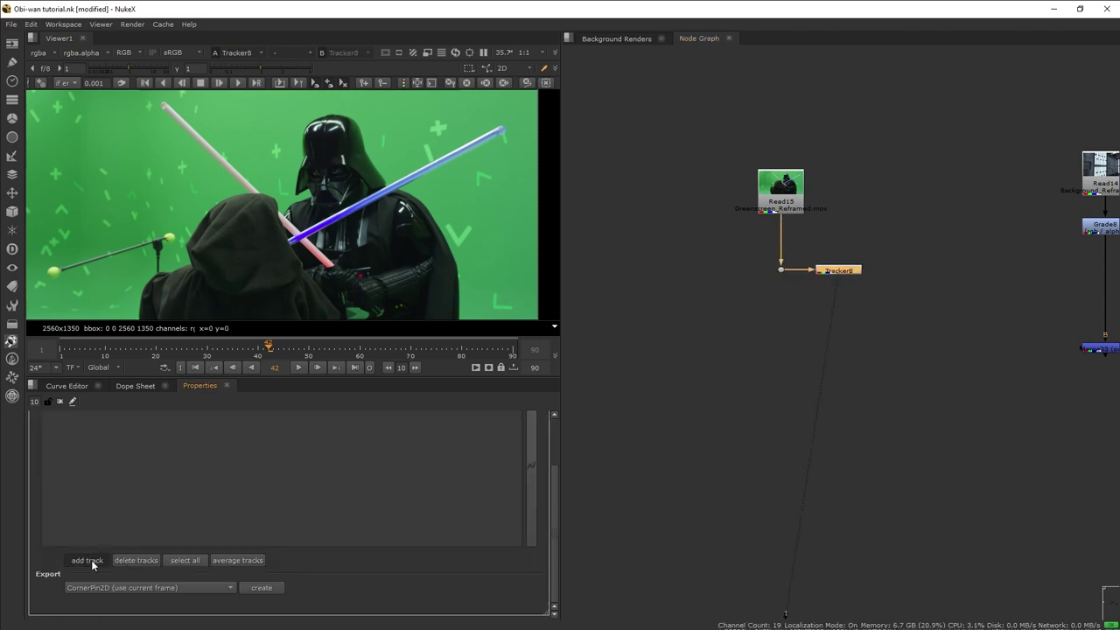
- Add a track at the base of Vader's saber blade on frame 42 and track it forward
{"action": "left_click", "coordinate": [92, 562]}
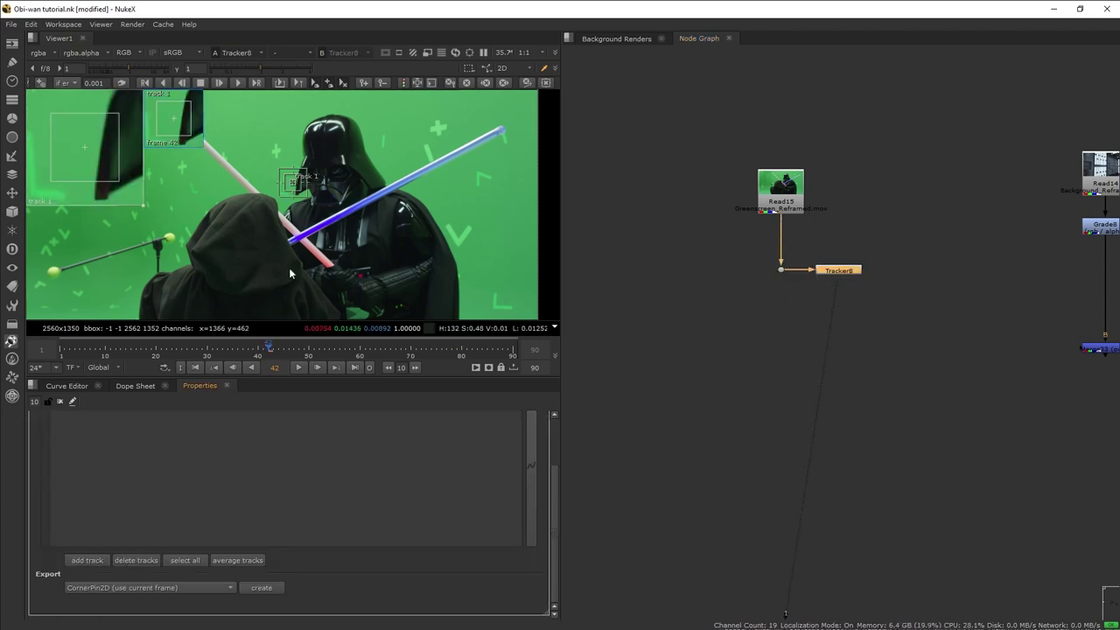
{"action": "left_click_drag", "start_coordinate": [350, 119], "coordinate": [423, 259]}
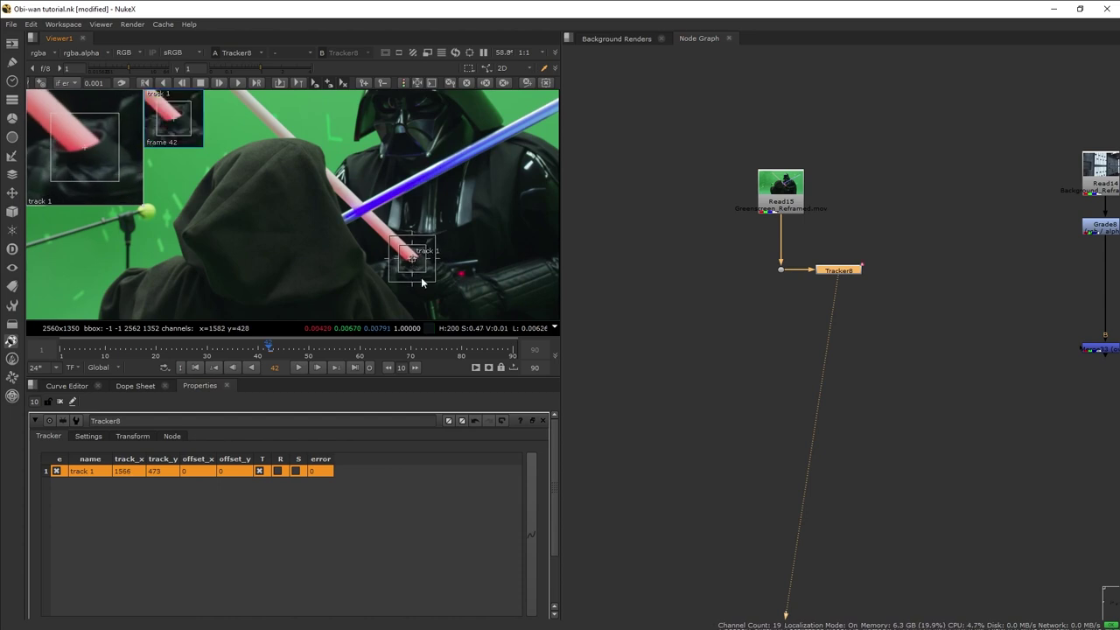
{"action": "scroll", "coordinate": [425, 280], "scroll_direction": "up", "scroll_amount": 2}
{"action": "left_click_drag", "start_coordinate": [422, 260], "coordinate": [417, 255]}
{"action": "left_click", "coordinate": [238, 82]}
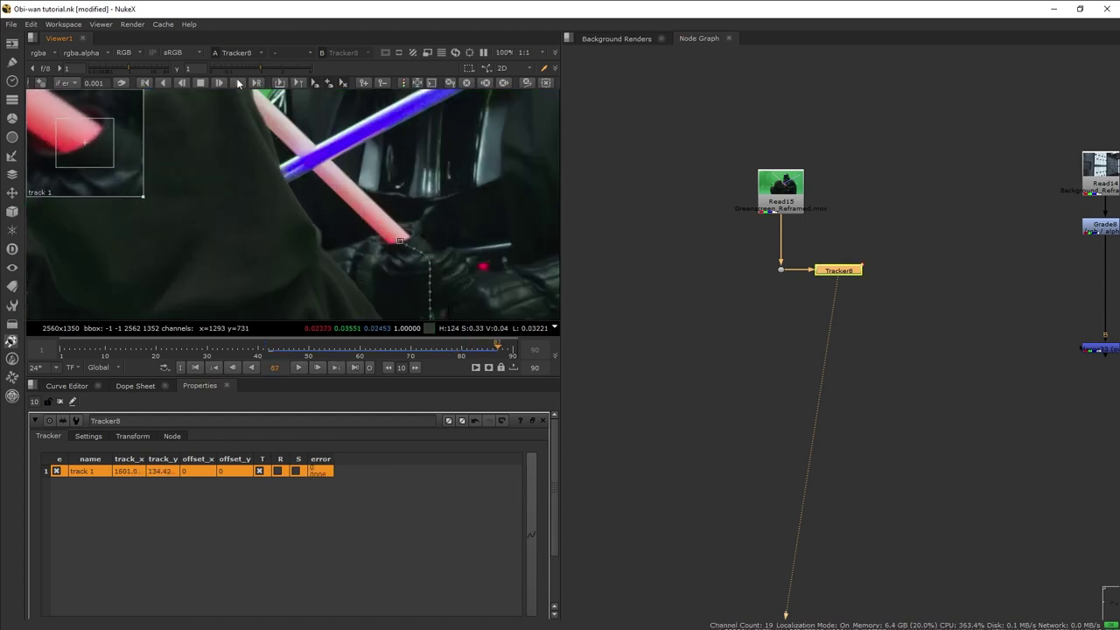
- Return to around frame 42 and track the blade's base backward toward the start of the clip
{"action": "left_click_drag", "start_coordinate": [453, 337], "coordinate": [264, 338]}
{"action": "left_click", "coordinate": [182, 81]}
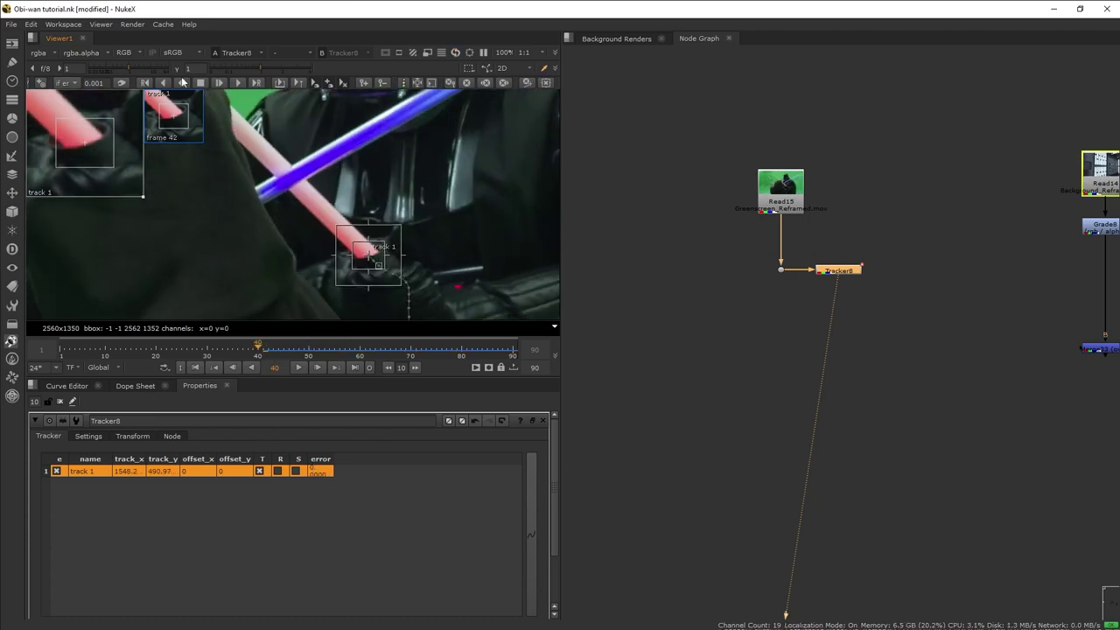
{"action": "key", "text": "space"}
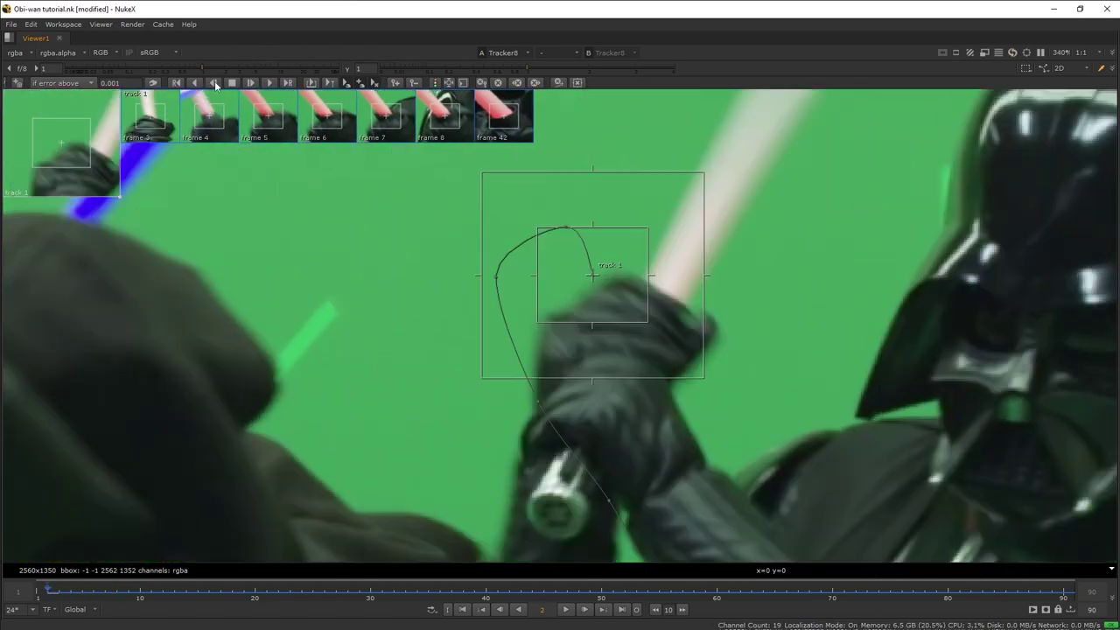
- Add a second track on the tip of Vader's saber at frame 57 and track it forward and backward
{"action": "left_click_drag", "start_coordinate": [718, 592], "coordinate": [53, 449]}
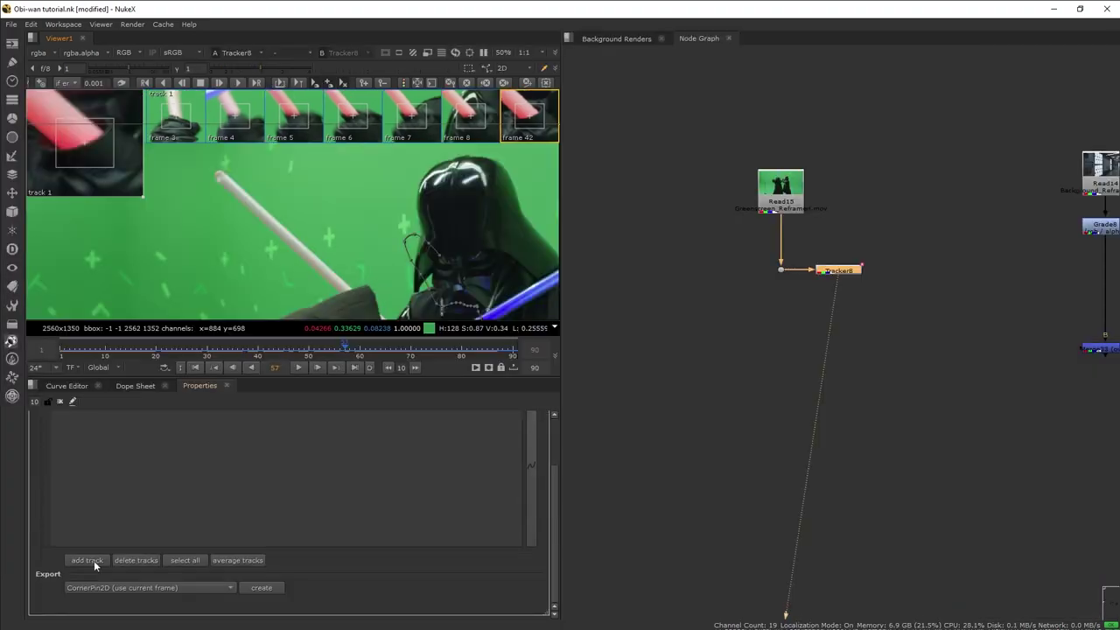
{"action": "left_click", "coordinate": [95, 564]}
{"action": "key", "text": "v"}
{"action": "key", "text": "space"}
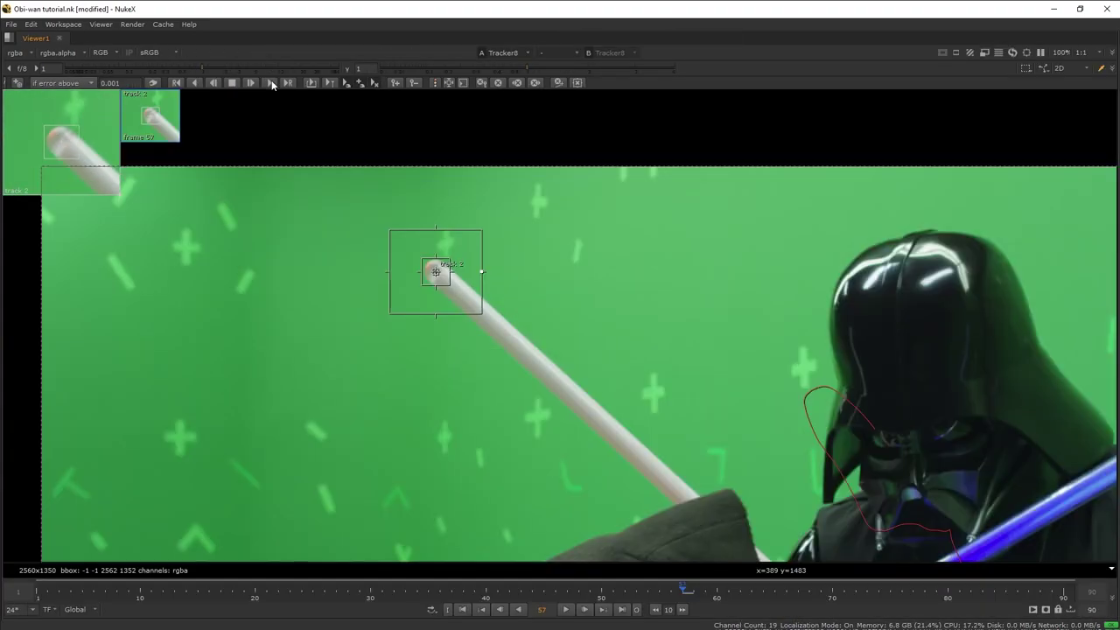
{"action": "left_click", "coordinate": [211, 83]}
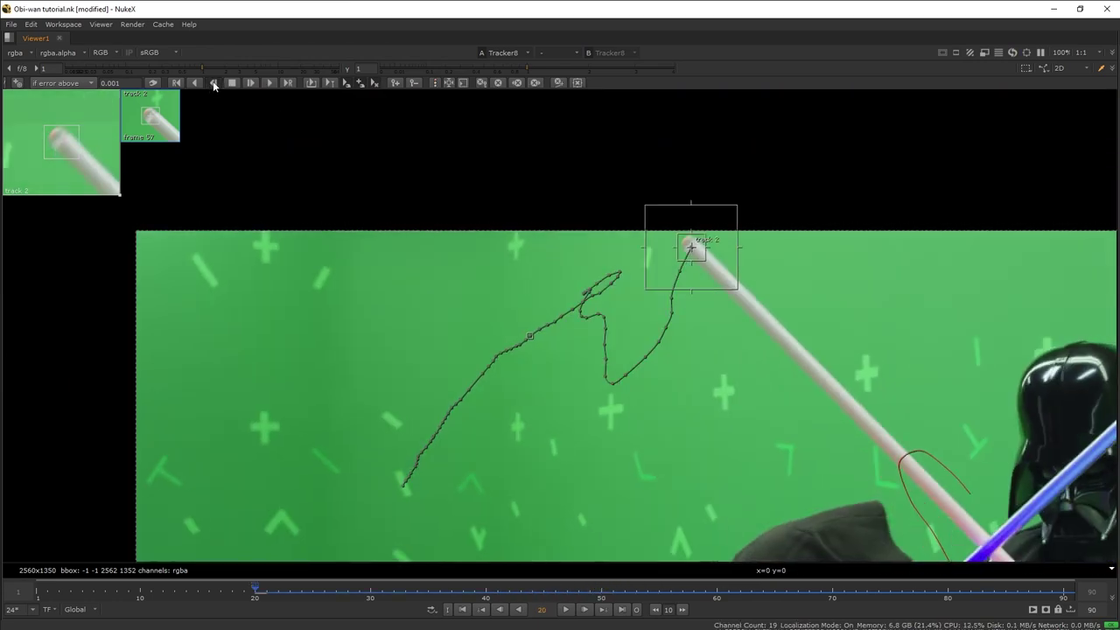
- Keyframe track 2 by hand, following the saber tip frame by frame from frame 18 back to frame 1
{"action": "left_click", "coordinate": [214, 83]}
{"action": "scroll", "coordinate": [635, 219], "scroll_direction": "up", "scroll_amount": 2}
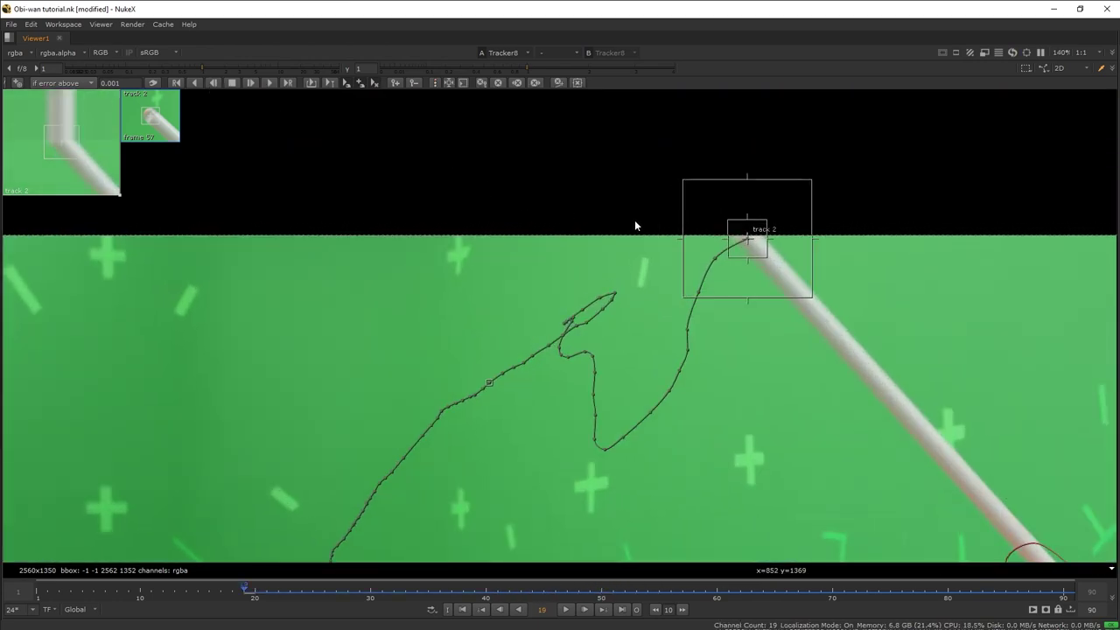
{"action": "middle_click_drag", "start_coordinate": [770, 271], "coordinate": [651, 290]}
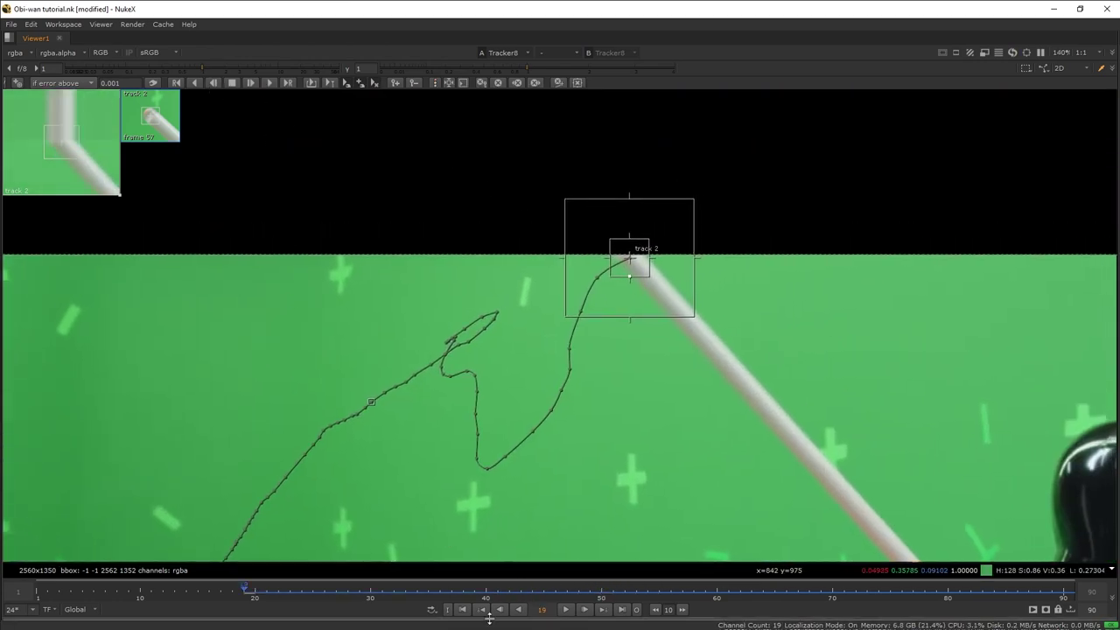
{"action": "left_click", "coordinate": [346, 83]}
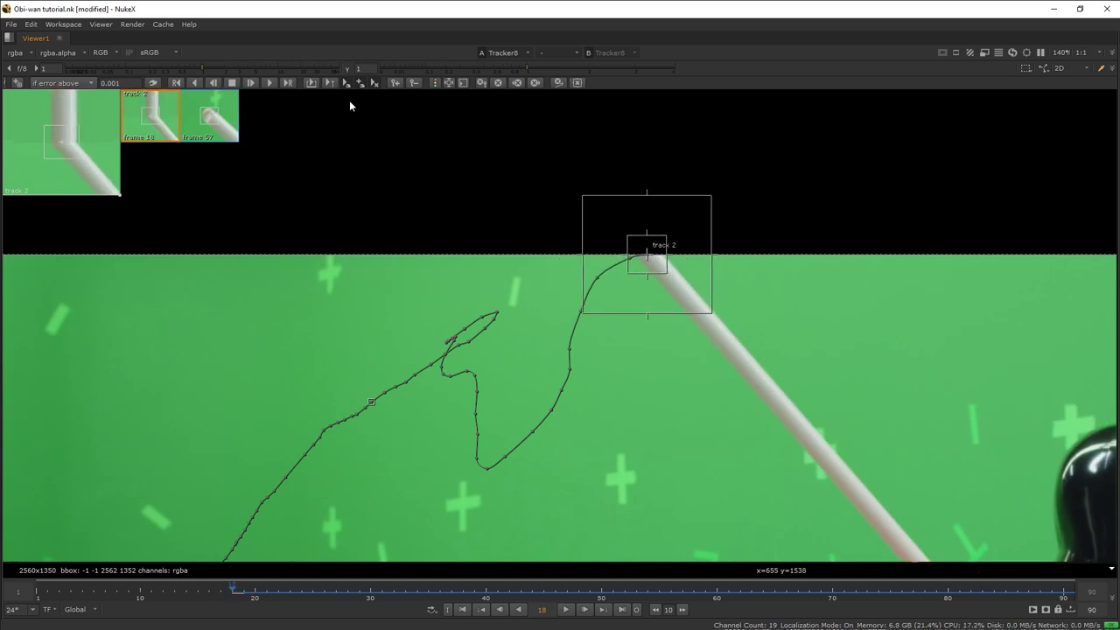
{"action": "left_click", "coordinate": [500, 610]}
{"action": "left_click_drag", "start_coordinate": [647, 255], "coordinate": [623, 279]}
{"action": "key", "text": "Left"}
{"action": "key", "text": "Left"}
{"action": "key", "text": "Left"}
{"action": "key", "text": "Left"}
{"action": "key", "text": "Left"}
{"action": "key", "text": "Left"}
{"action": "key", "text": "Left"}
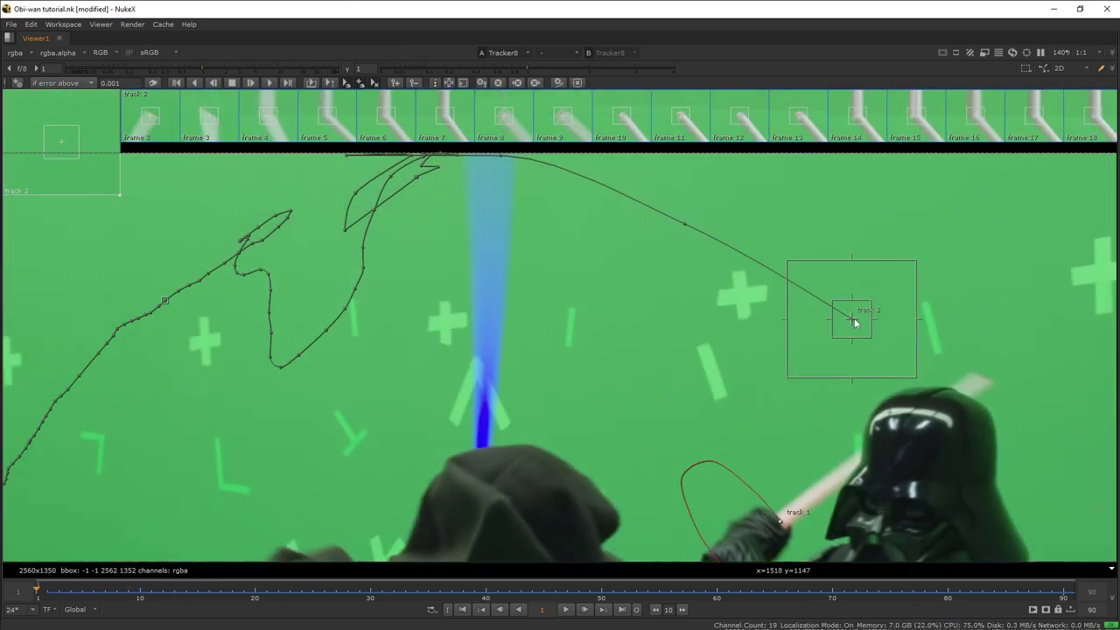
{"action": "left_click_drag", "start_coordinate": [856, 324], "coordinate": [984, 382]}
- Set the Tracker's reference frame to the current frame, 90
{"action": "left_click_drag", "start_coordinate": [38, 595], "coordinate": [490, 595]}
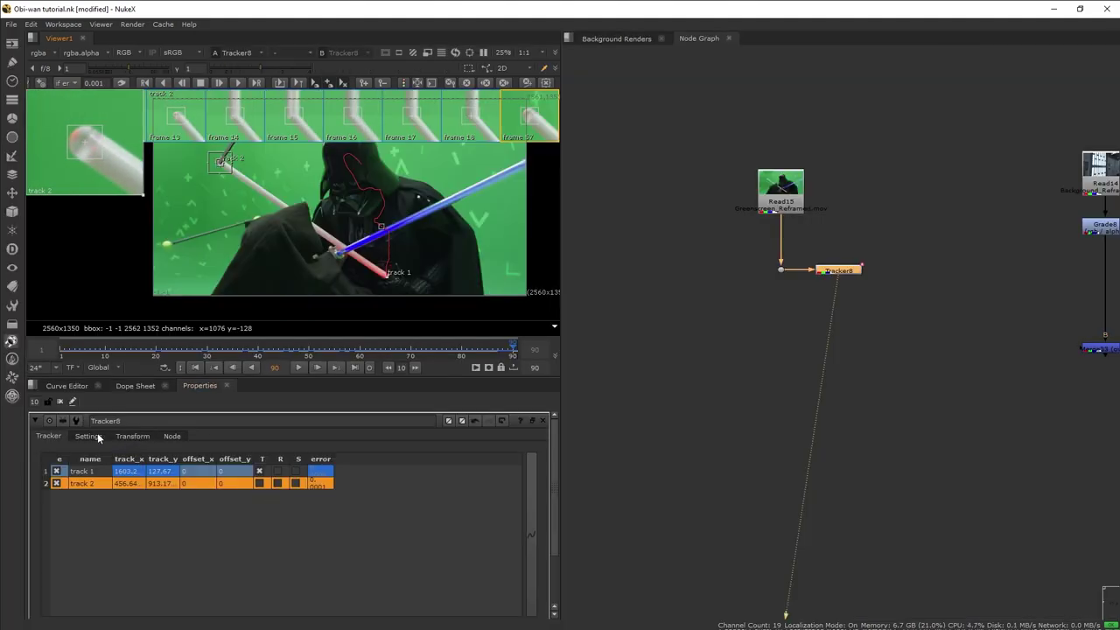
{"action": "left_click", "coordinate": [97, 435]}
{"action": "left_click", "coordinate": [132, 436]}
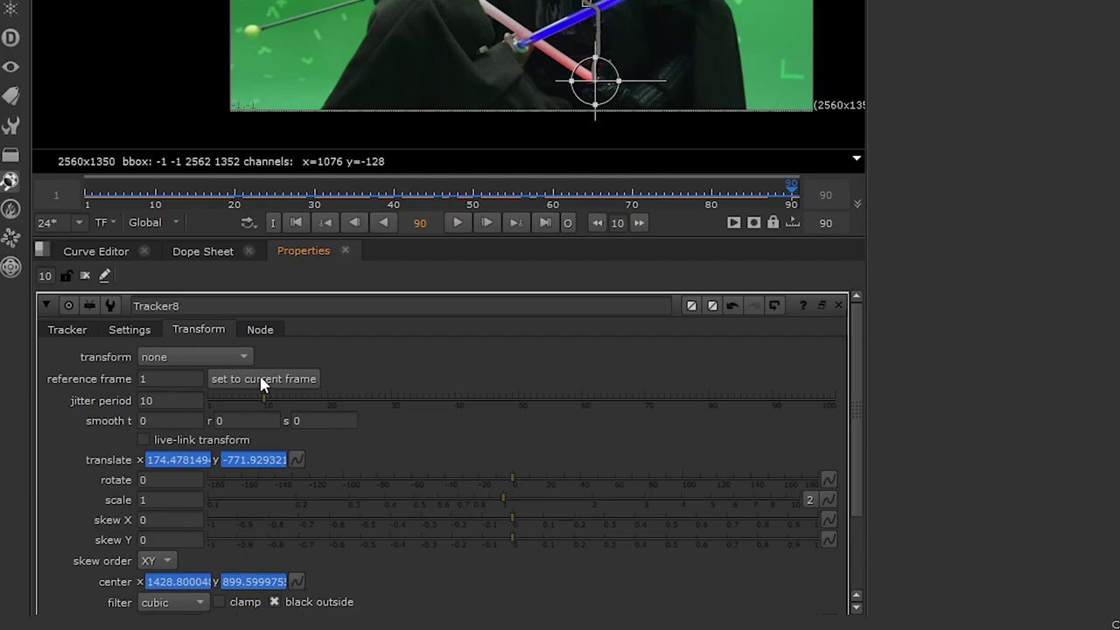
{"action": "left_click", "coordinate": [265, 380]}
{"action": "left_click", "coordinate": [67, 329]}
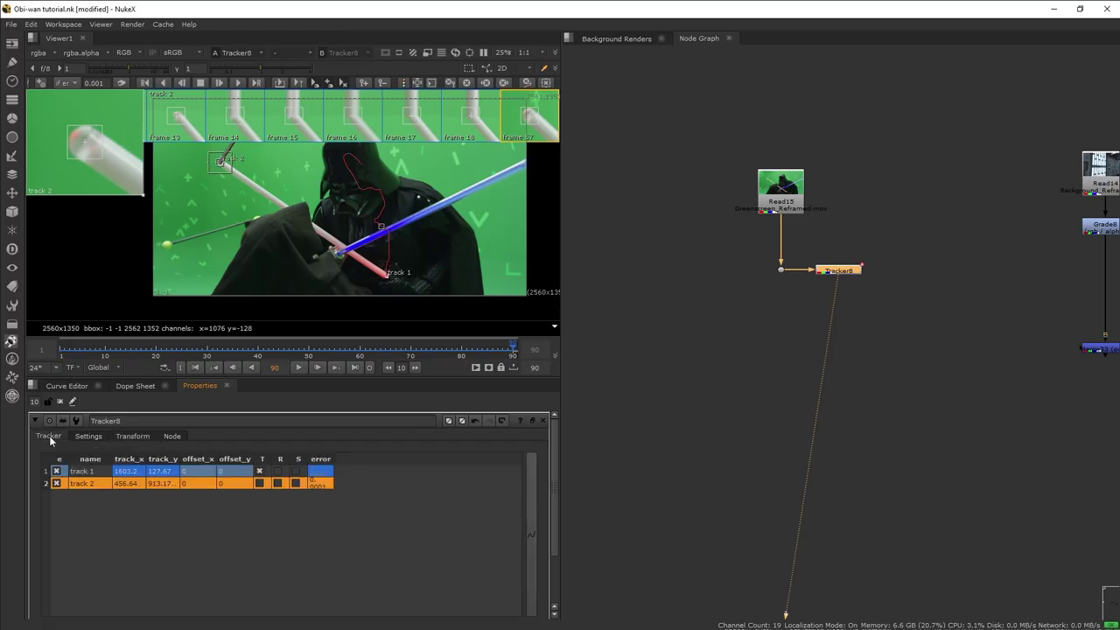
- Enable translation, rotation and scale for both track 1 and track 2
{"action": "left_click", "coordinate": [277, 471]}
{"action": "left_click", "coordinate": [294, 472]}
{"action": "left_click", "coordinate": [279, 486]}
- Export the tracking data as a Transform match-move node
{"action": "scroll", "coordinate": [265, 526], "scroll_direction": "down", "scroll_amount": 3}
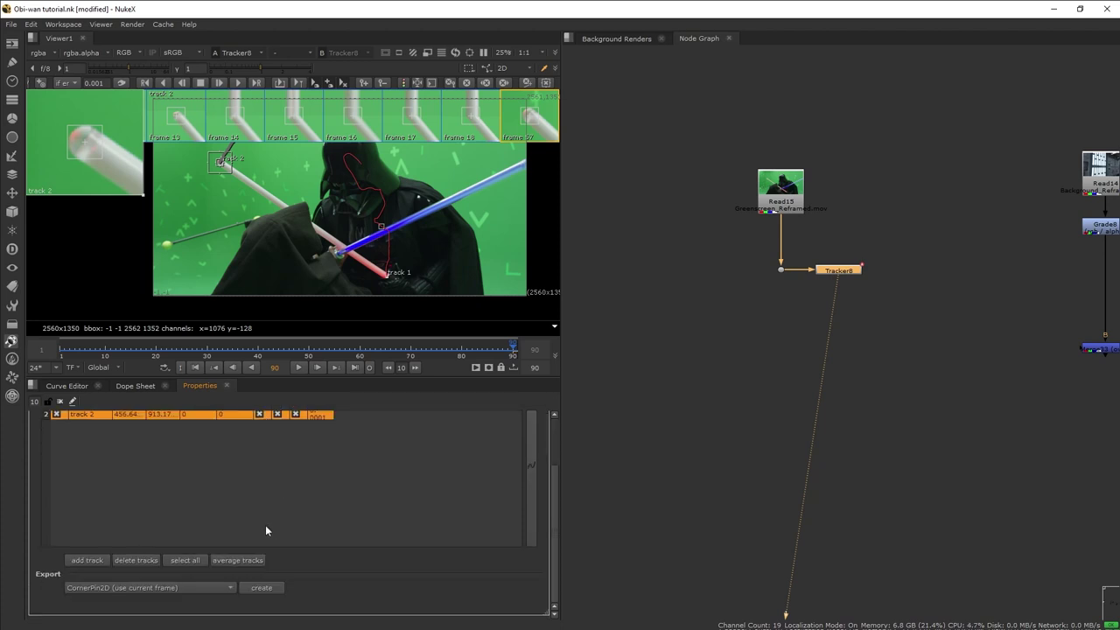
{"action": "left_click", "coordinate": [171, 588]}
{"action": "left_click", "coordinate": [171, 588]}
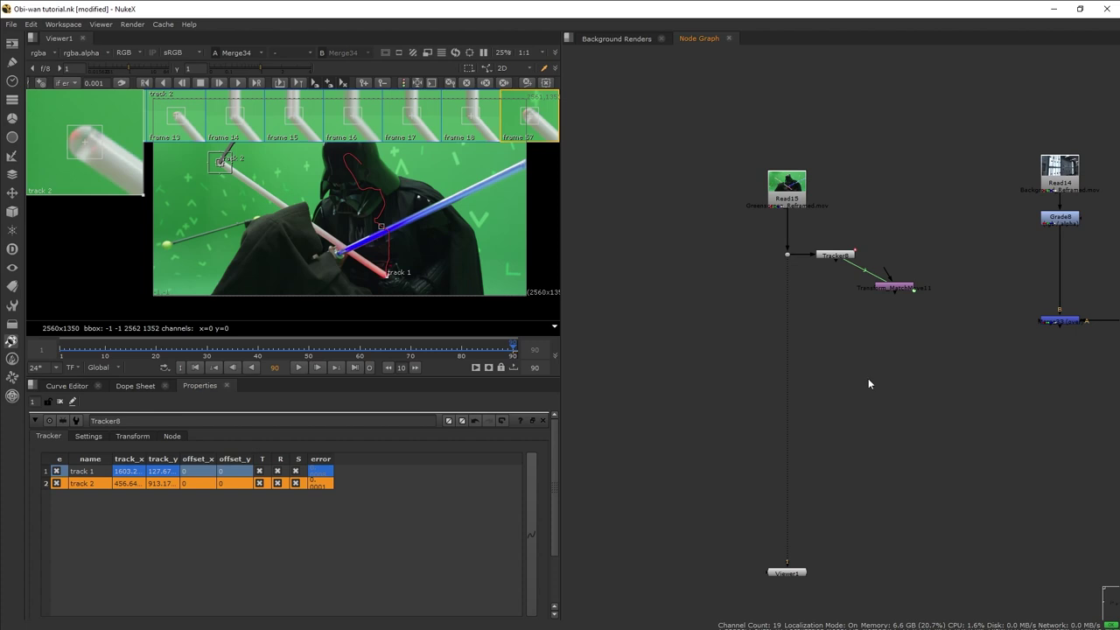
- Add a Roto node and a Merge node, inserting the Merge into the main footage pipe with the Roto as its A input
{"action": "key", "text": "o"}
{"action": "left_click_drag", "start_coordinate": [868, 378], "coordinate": [889, 341]}
{"action": "left_click", "coordinate": [853, 382]}
{"action": "key", "text": "m"}
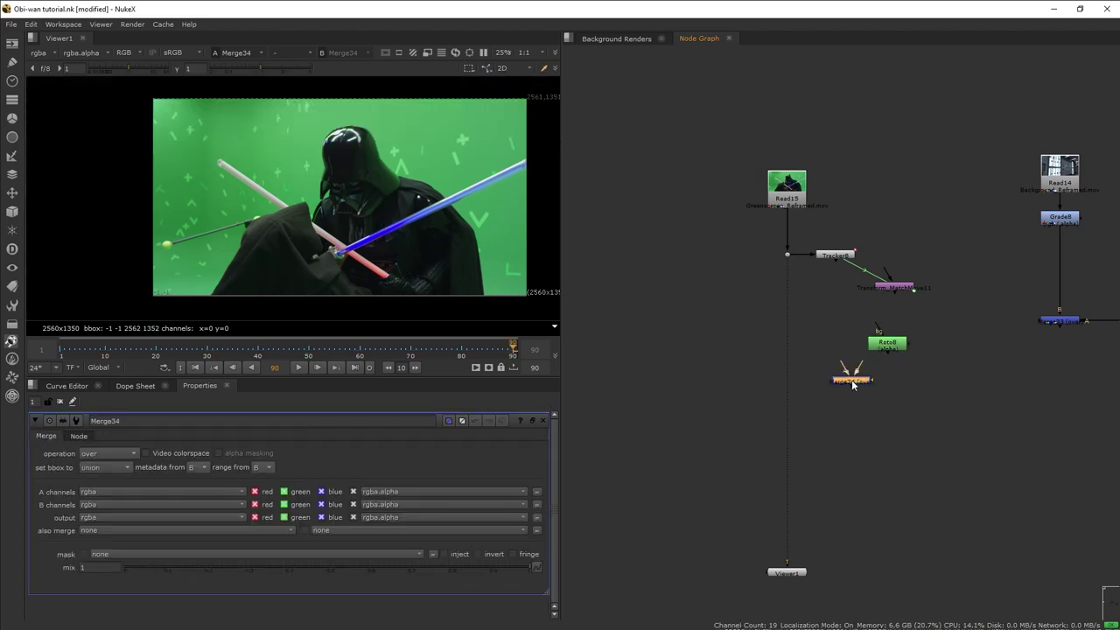
{"action": "left_click_drag", "start_coordinate": [854, 385], "coordinate": [794, 372]}
{"action": "left_click_drag", "start_coordinate": [906, 343], "coordinate": [921, 331]}
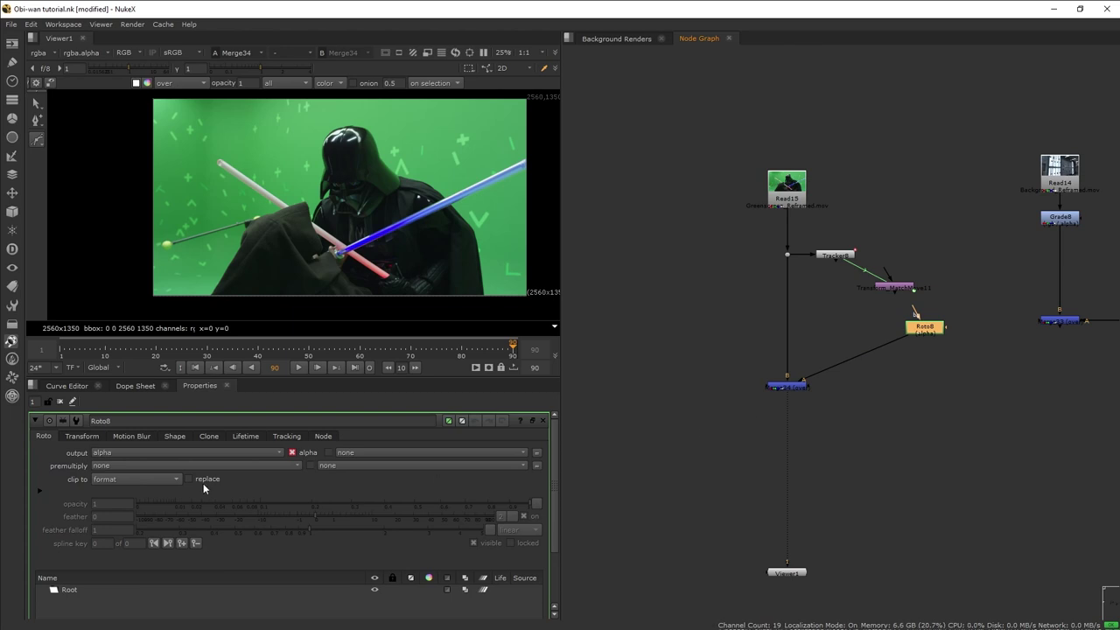
- Set the Roto's output to rgba and draw an open spline along Vader's saber from the hilt end to the blade tip
{"action": "left_click", "coordinate": [127, 453]}
{"action": "left_click", "coordinate": [129, 487]}
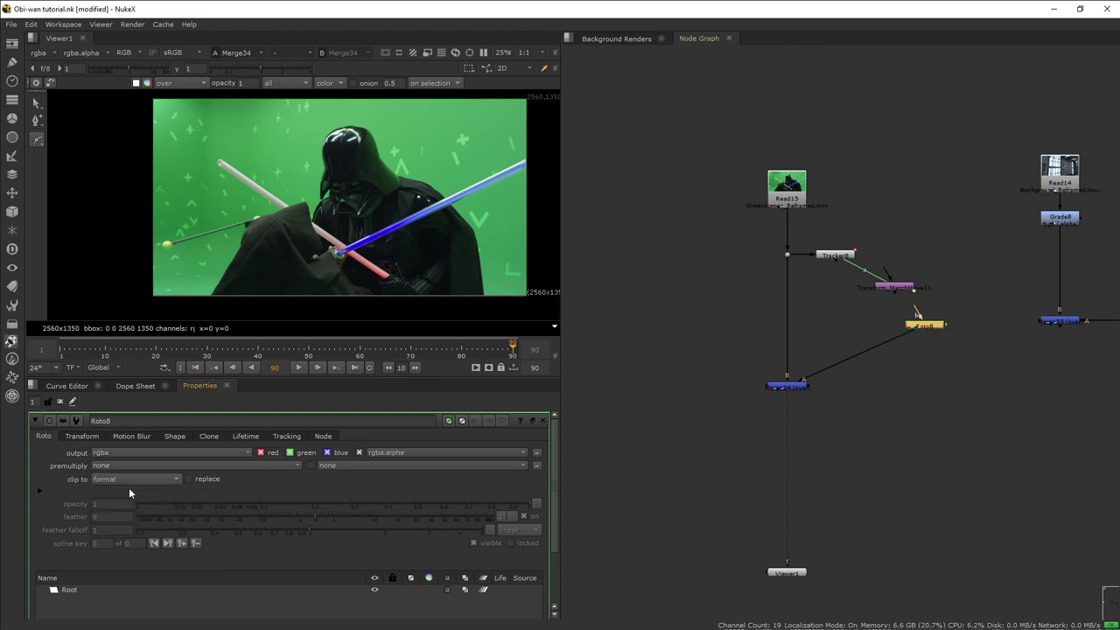
{"action": "key", "text": "space"}
{"action": "left_click", "coordinate": [13, 140]}
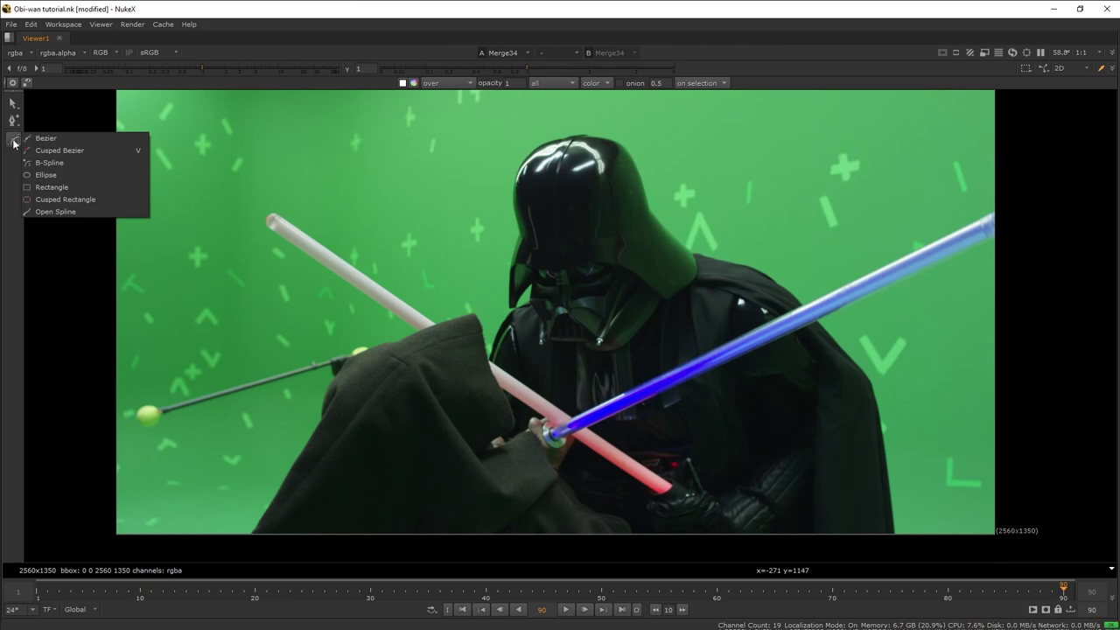
{"action": "left_click", "coordinate": [54, 211]}
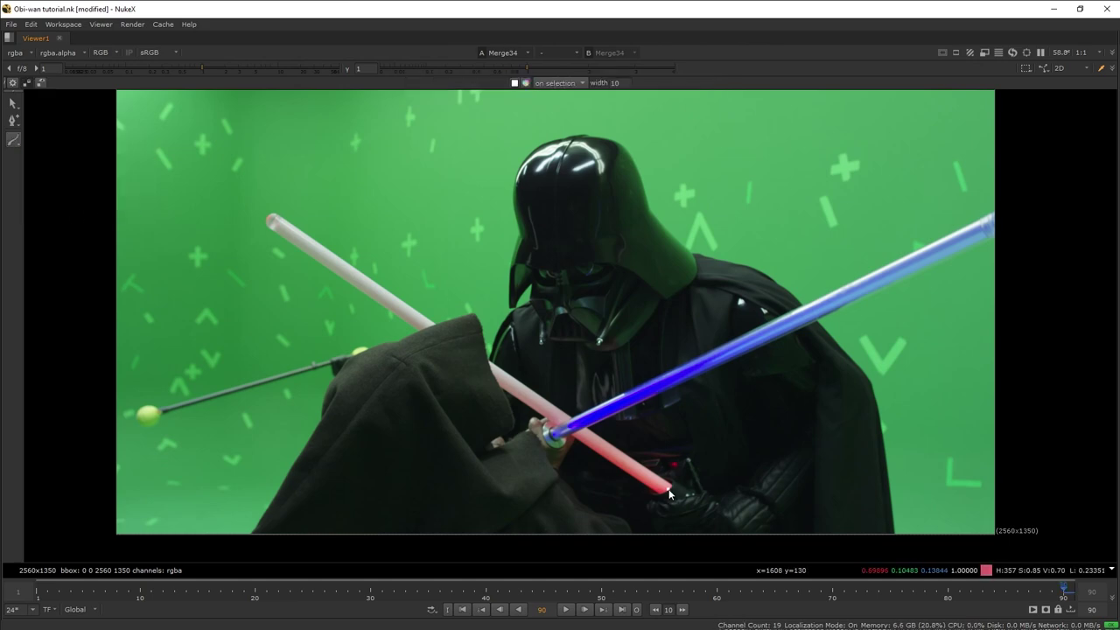
{"action": "left_click", "coordinate": [270, 222]}
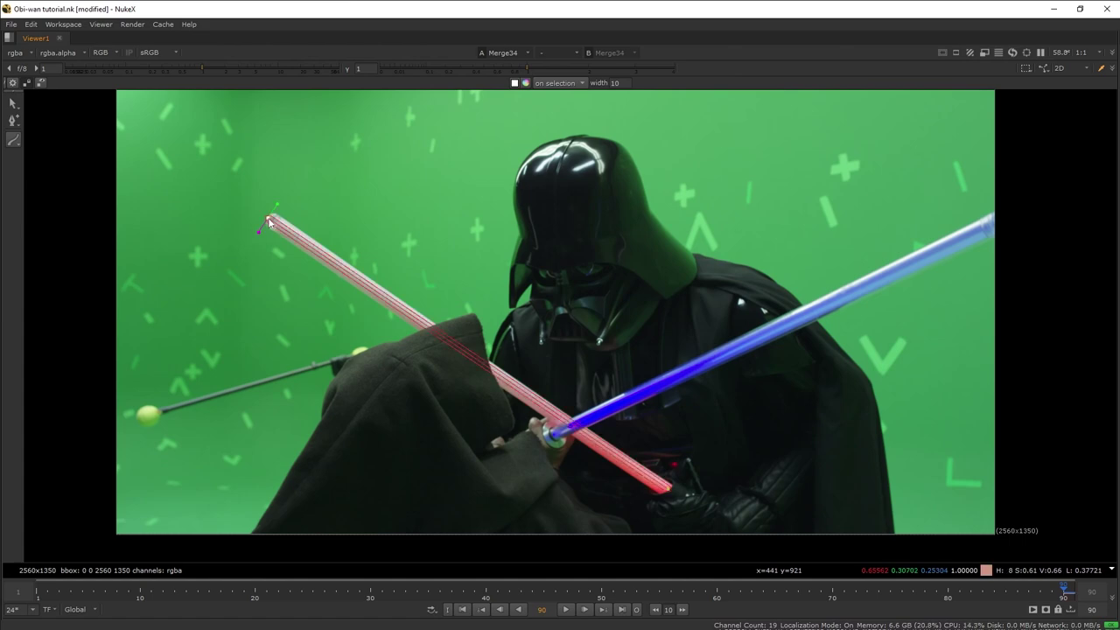
{"action": "key", "text": "space"}
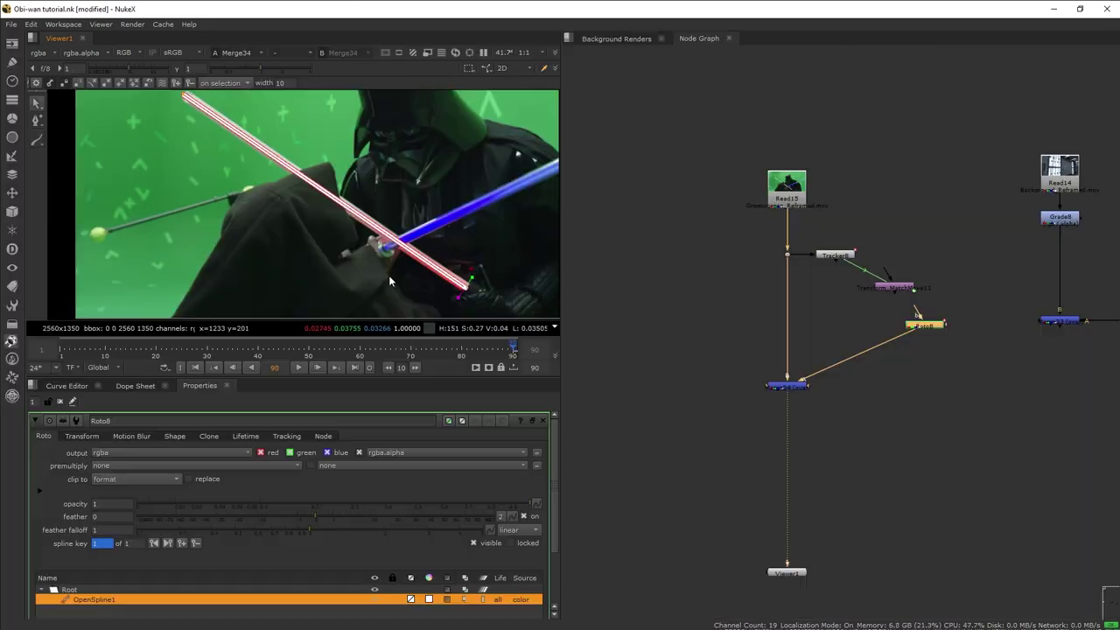
- Check the Roto alone and merged over the footage, and set the open spline's overall width to 22.6
{"action": "key", "text": "1"}
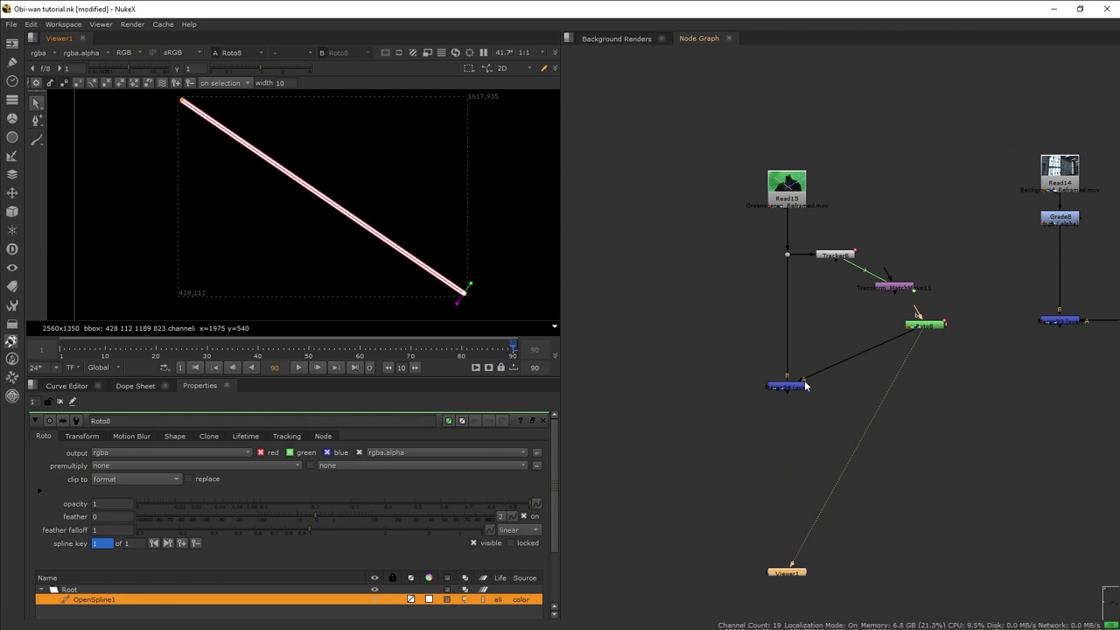
{"action": "left_click", "coordinate": [798, 387]}
{"action": "key", "text": "1"}
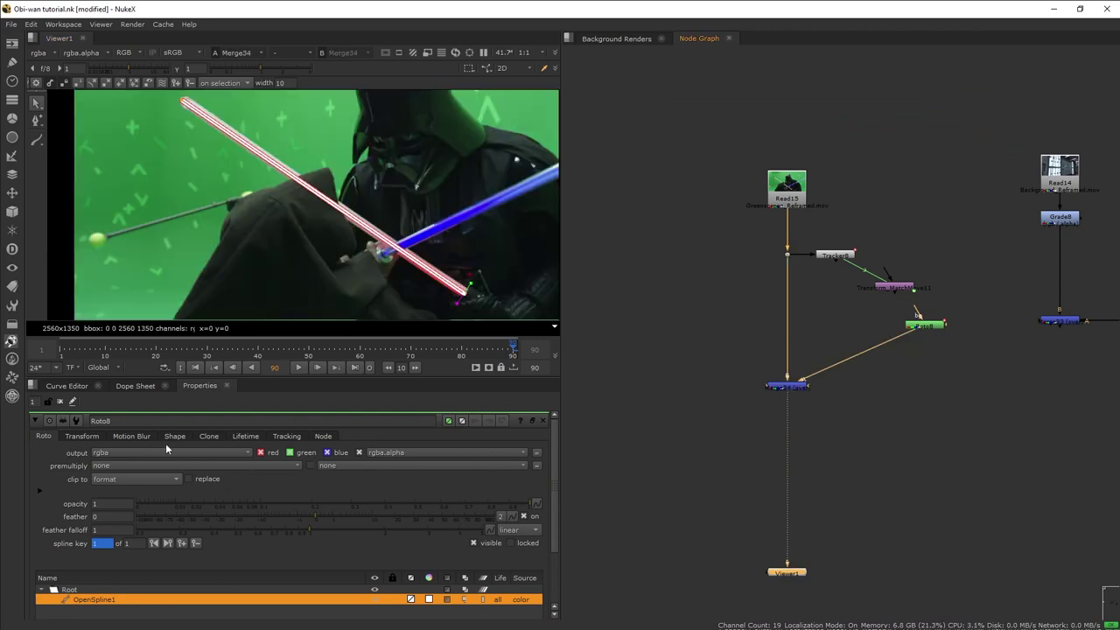
{"action": "left_click", "coordinate": [173, 437]}
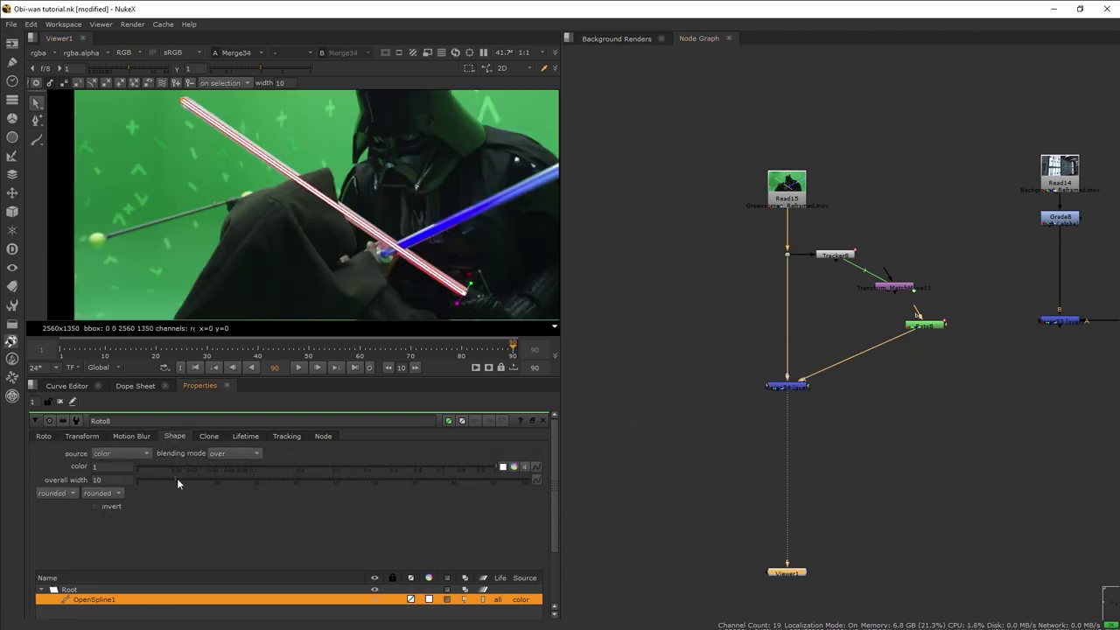
{"action": "mouse_move", "coordinate": [175, 478]}
{"action": "left_mouse_down"}
{"action": "mouse_move", "coordinate": [341, 466]}
{"action": "mouse_move", "coordinate": [175, 481]}
{"action": "mouse_move", "coordinate": [224, 478]}
{"action": "left_mouse_up"}
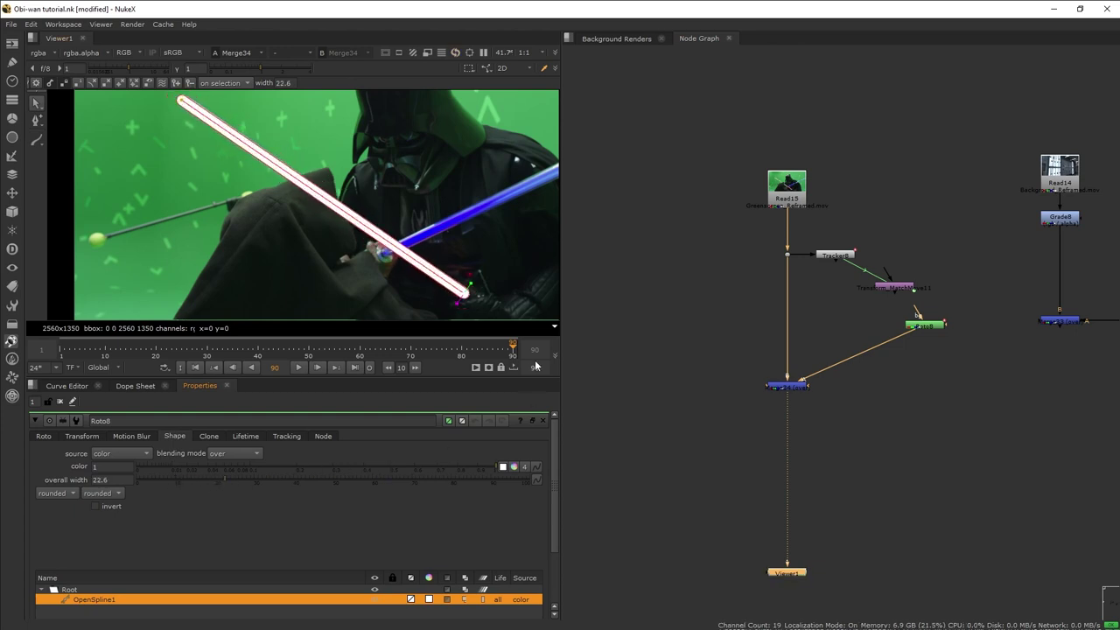
- Lower the Merge's mix to see the footage through the blade, and try feathering the open spline's tip and hilt ends separately
{"action": "double_click", "coordinate": [784, 387]}
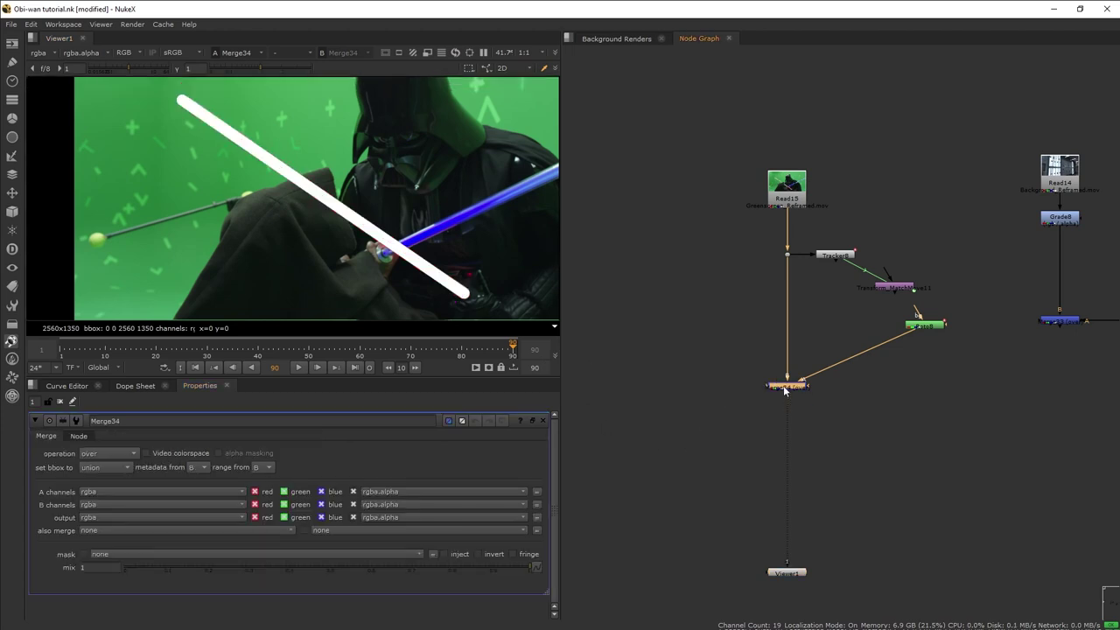
{"action": "left_click_drag", "start_coordinate": [492, 568], "coordinate": [166, 552]}
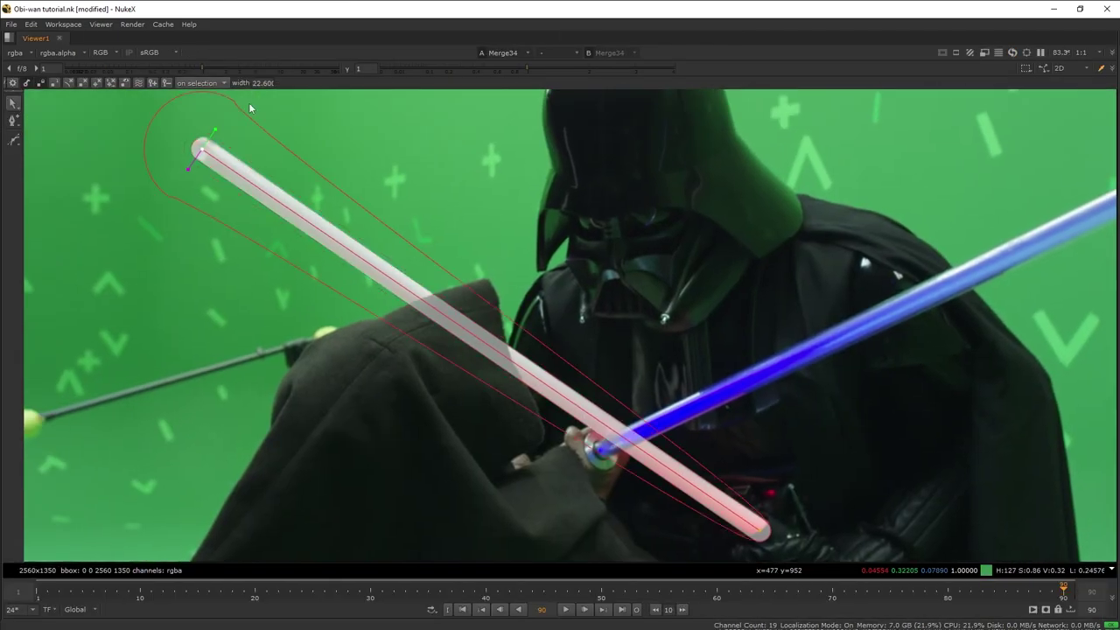
{"action": "left_click", "coordinate": [760, 534]}
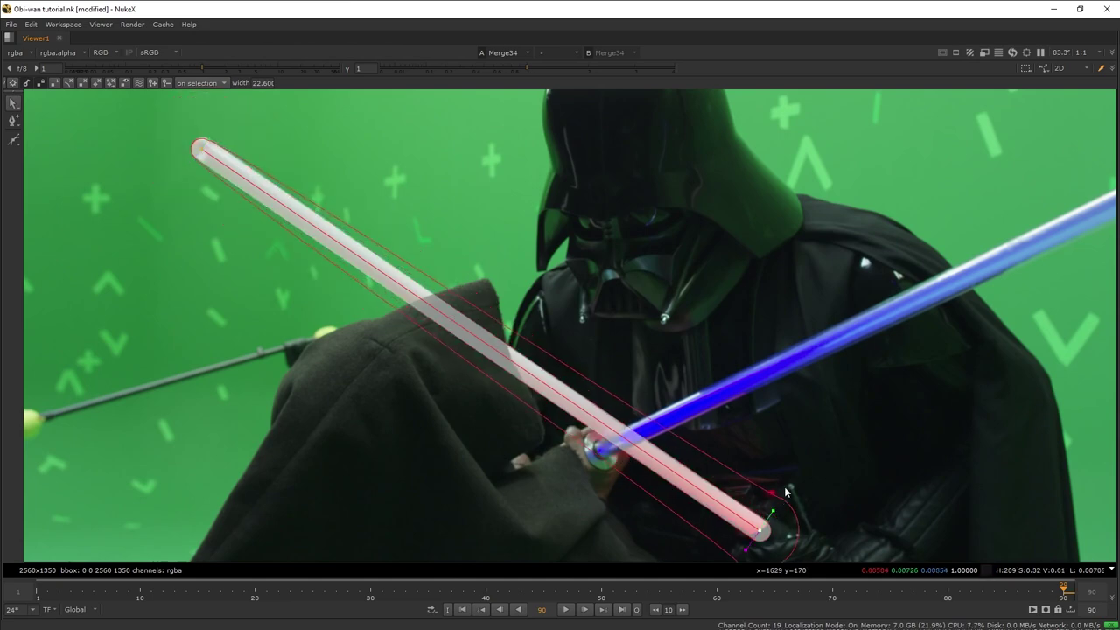
- Insert the match-move transform between the Roto and the Merge, and scrub the timeline to check that the spline follows the saber
{"action": "scroll", "coordinate": [758, 532], "scroll_direction": "up", "scroll_amount": 4}
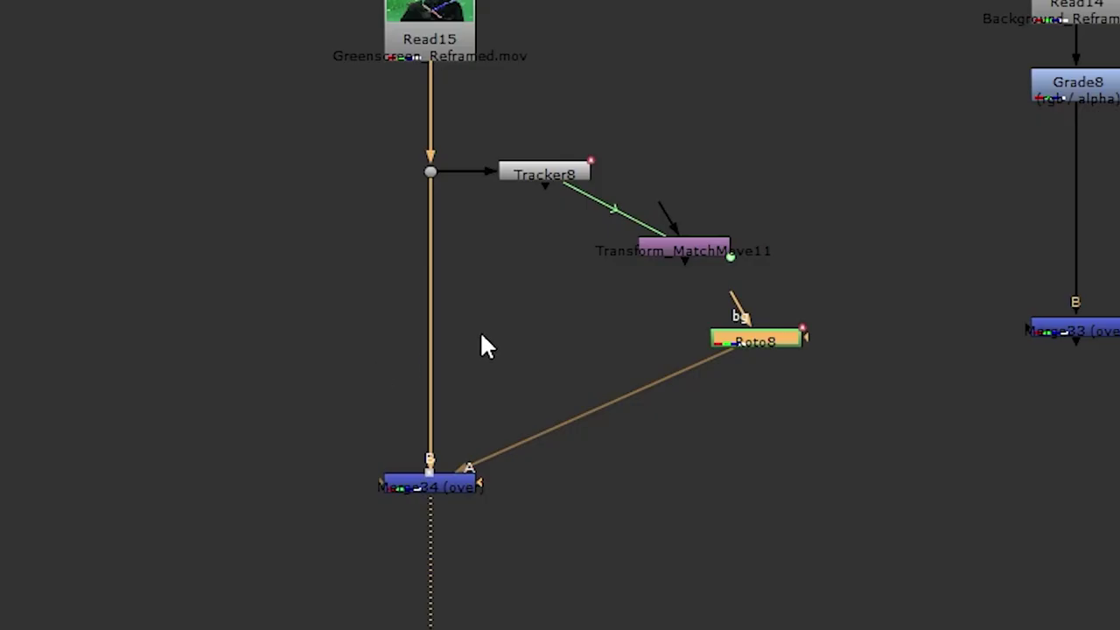
{"action": "left_click_drag", "start_coordinate": [694, 248], "coordinate": [759, 392]}
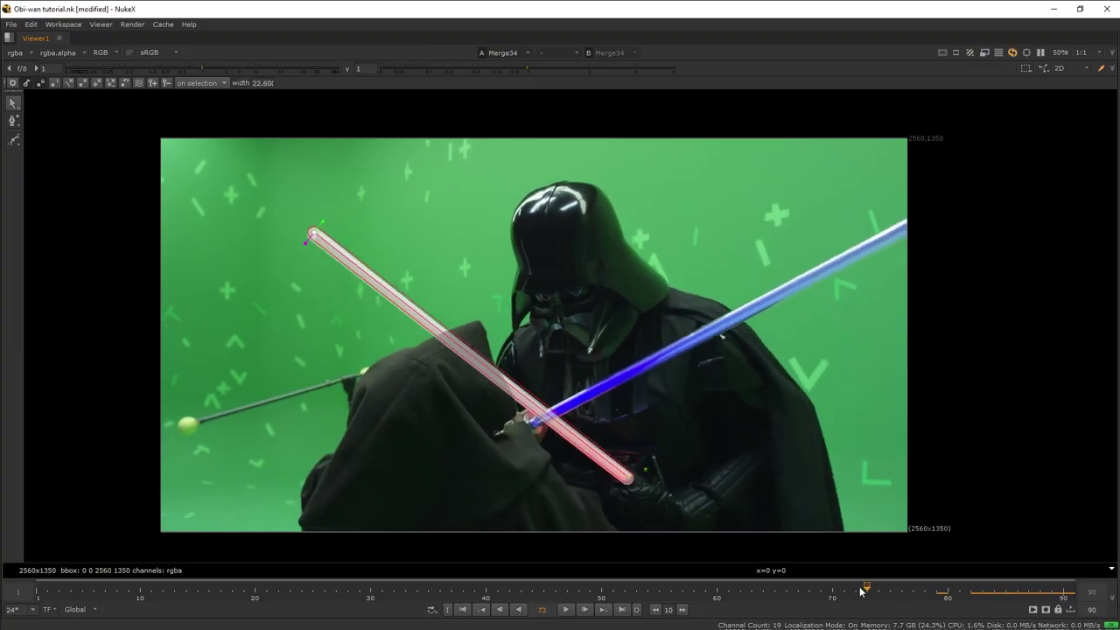
{"action": "left_click_drag", "start_coordinate": [90, 545], "coordinate": [183, 575]}
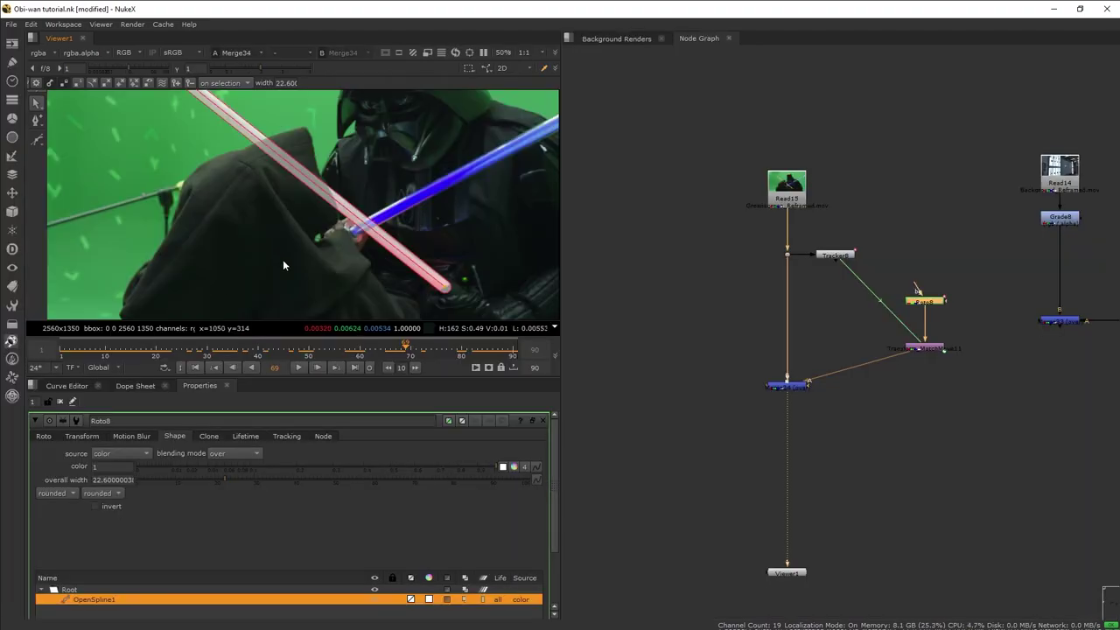
- Align the open spline with the saber on frame 69 and add correction keyframes on earlier frames back to frame 6
{"action": "key", "text": "space"}
{"action": "scroll", "coordinate": [742, 377], "scroll_direction": "up", "scroll_amount": 5}
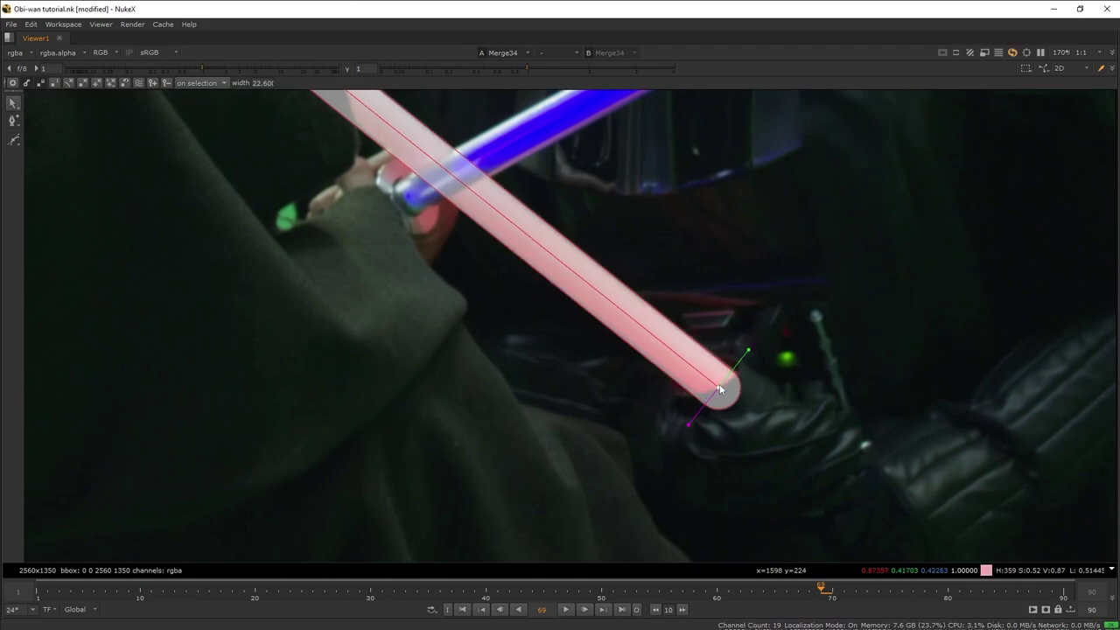
{"action": "key", "text": "space"}
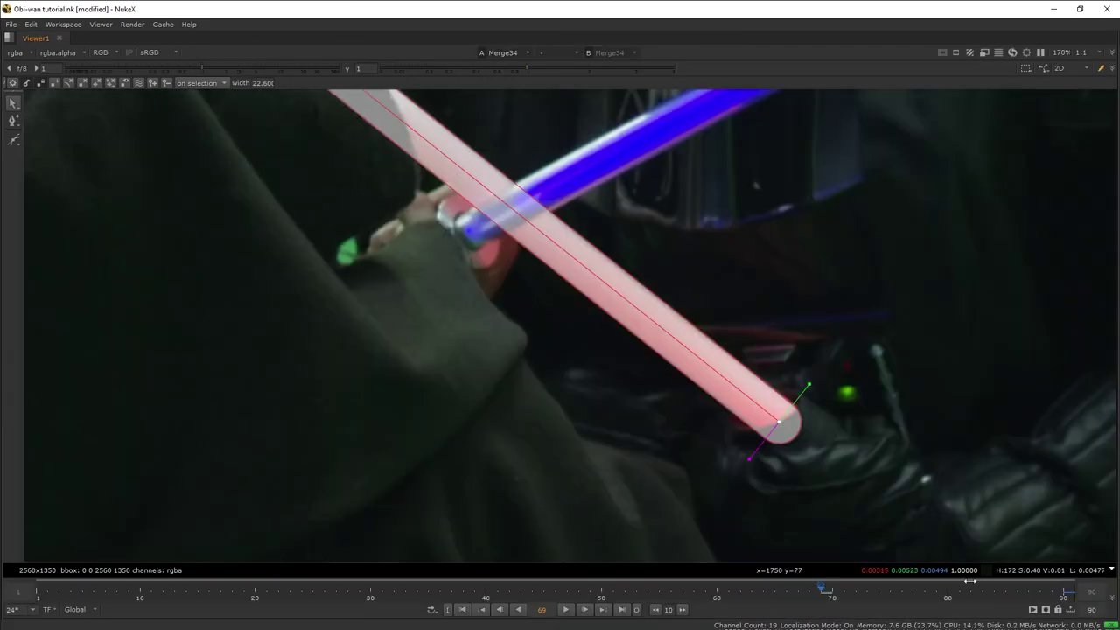
{"action": "scroll", "coordinate": [773, 514], "scroll_direction": "down", "scroll_amount": 5}
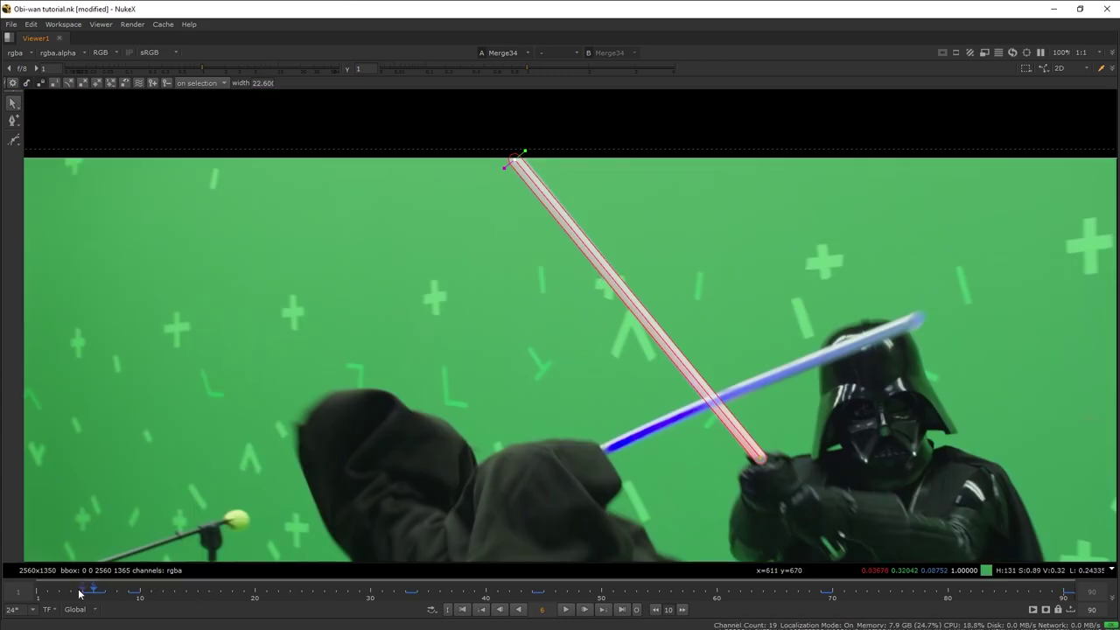
- Reposition the open spline's tip relative to the motion-blurred blade on frame 5 and check the neighbouring frames
{"action": "left_click", "coordinate": [79, 594]}
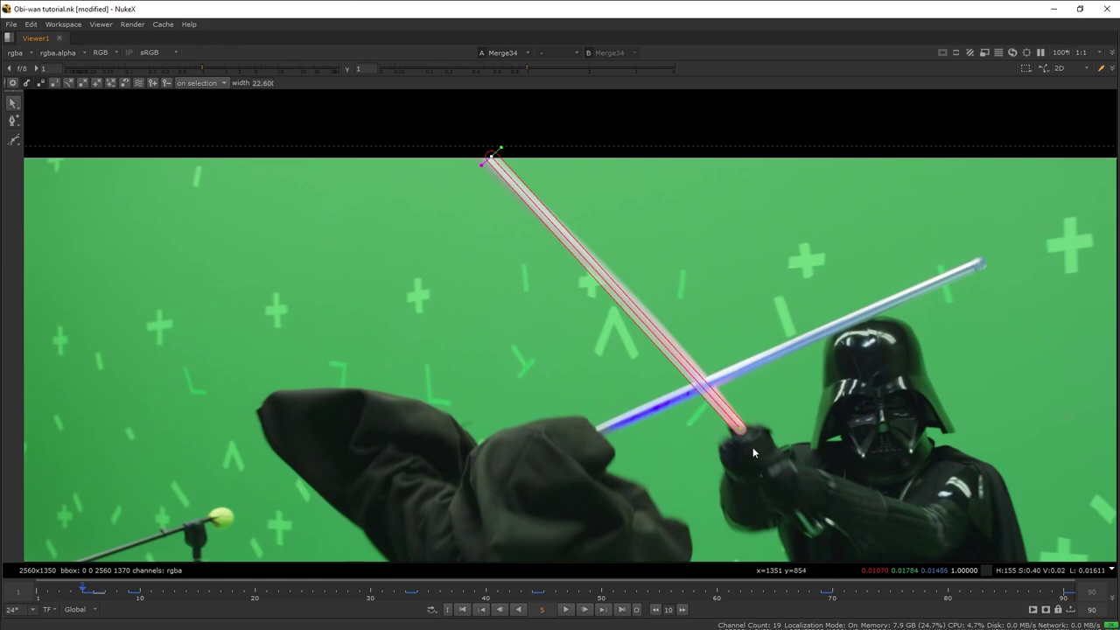
{"action": "middle_click_drag", "start_coordinate": [730, 435], "coordinate": [652, 315]}
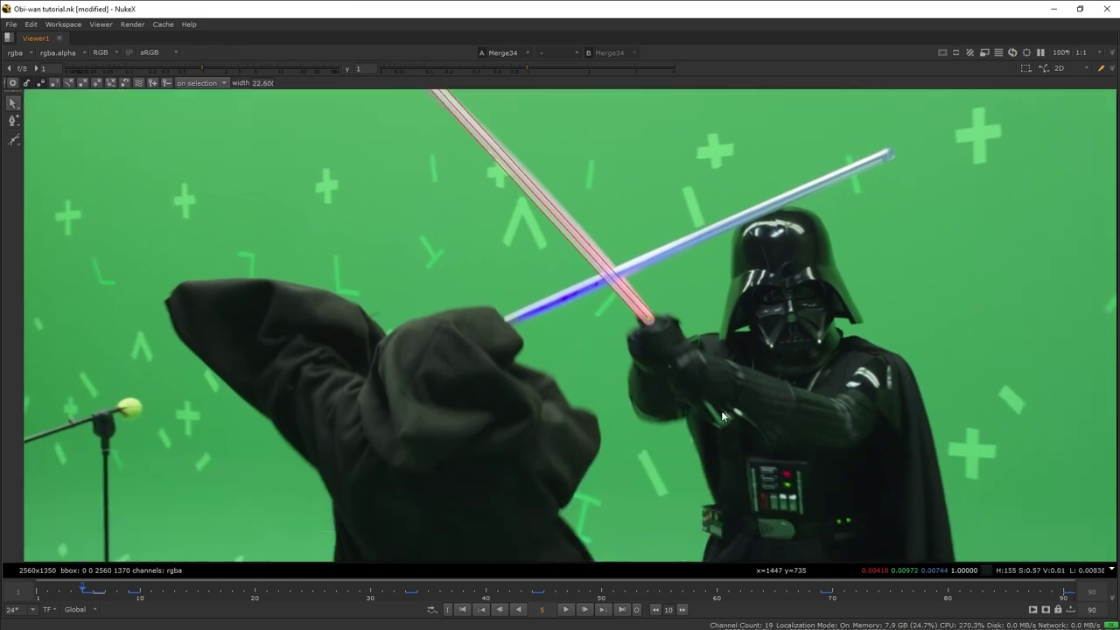
{"action": "middle_click_drag", "start_coordinate": [613, 275], "coordinate": [719, 421]}
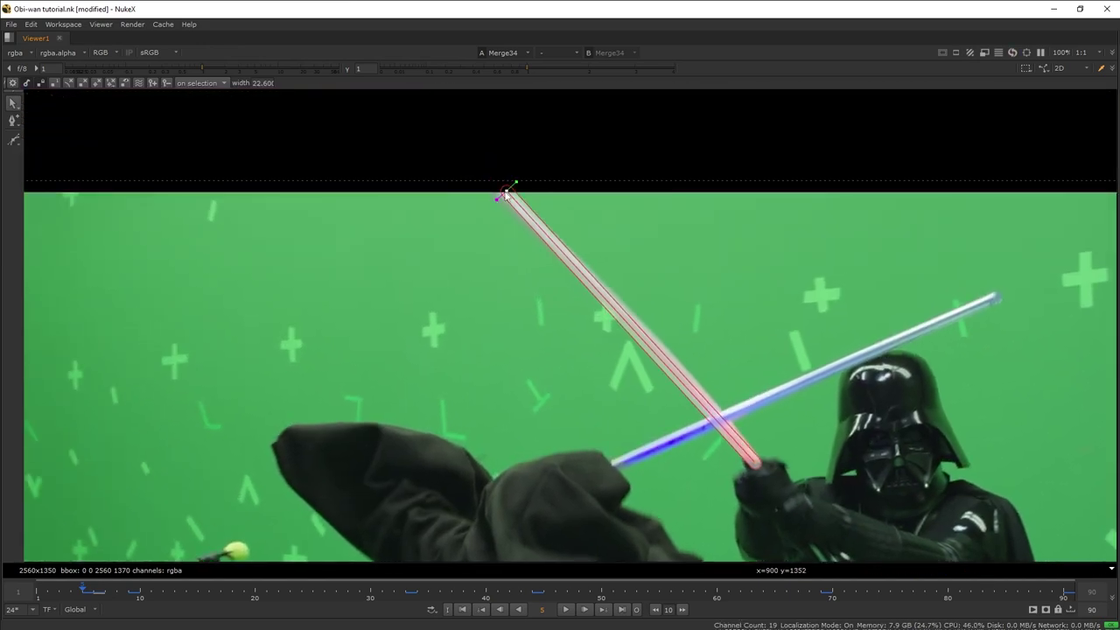
{"action": "left_click_drag", "start_coordinate": [499, 201], "coordinate": [527, 184]}
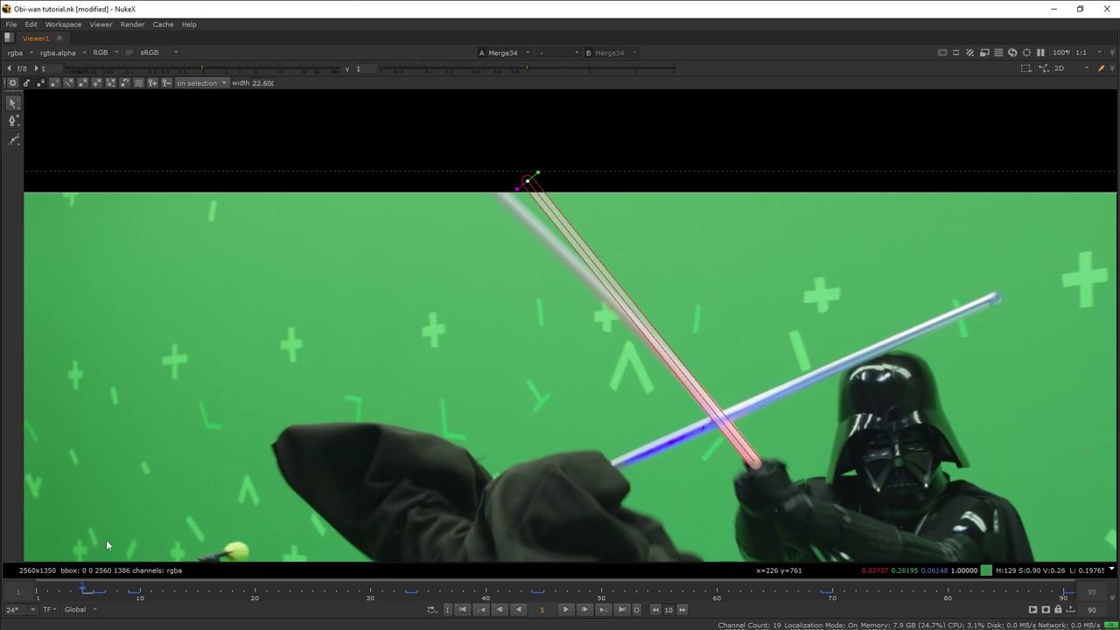
{"action": "mouse_move", "coordinate": [84, 593]}
{"action": "left_mouse_down"}
{"action": "mouse_move", "coordinate": [105, 591]}
{"action": "mouse_move", "coordinate": [52, 583]}
{"action": "mouse_move", "coordinate": [74, 585]}
{"action": "left_mouse_up"}
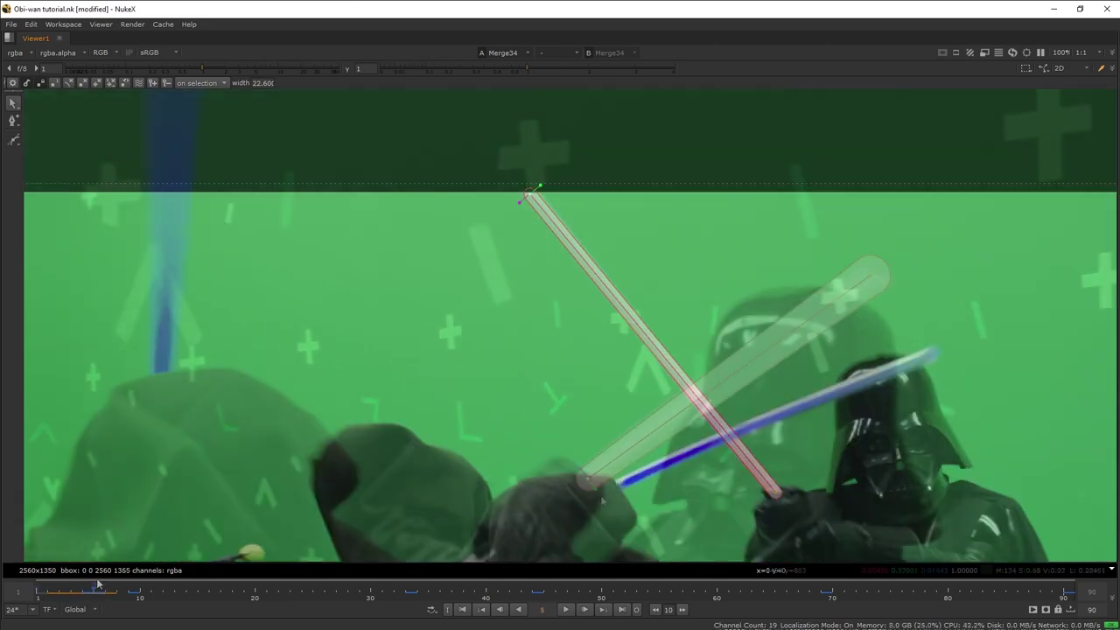
- On frame 2, center the open spline's tip on the motion-blurred blade and widen both ends to cover the blur
{"action": "scroll", "coordinate": [354, 560], "scroll_direction": "up", "scroll_amount": 3}
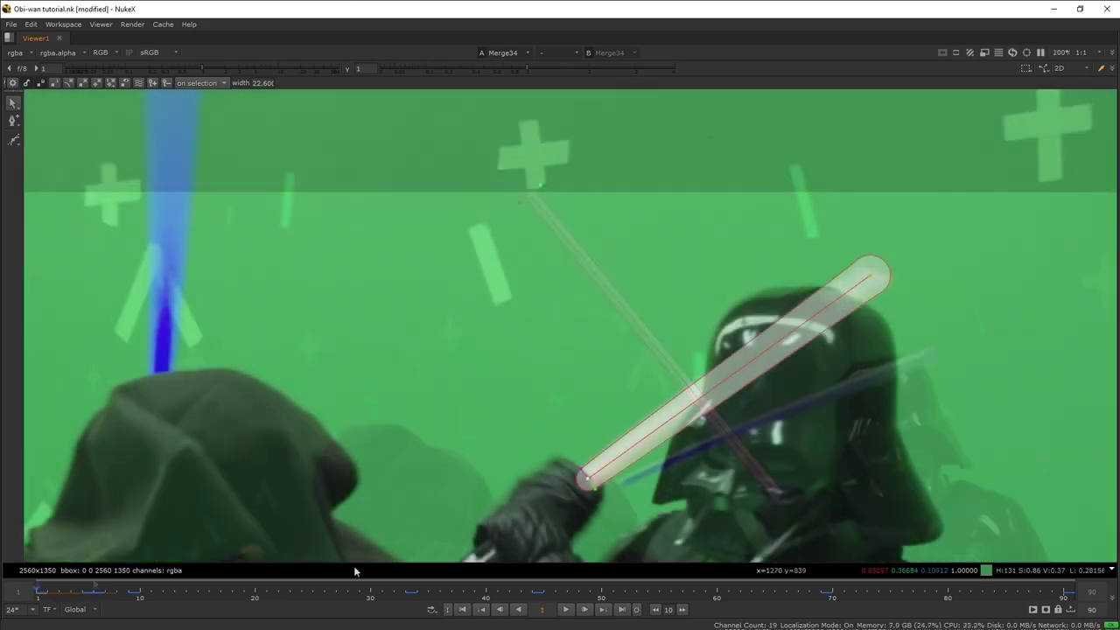
{"action": "left_click", "coordinate": [60, 591]}
{"action": "left_click", "coordinate": [48, 591]}
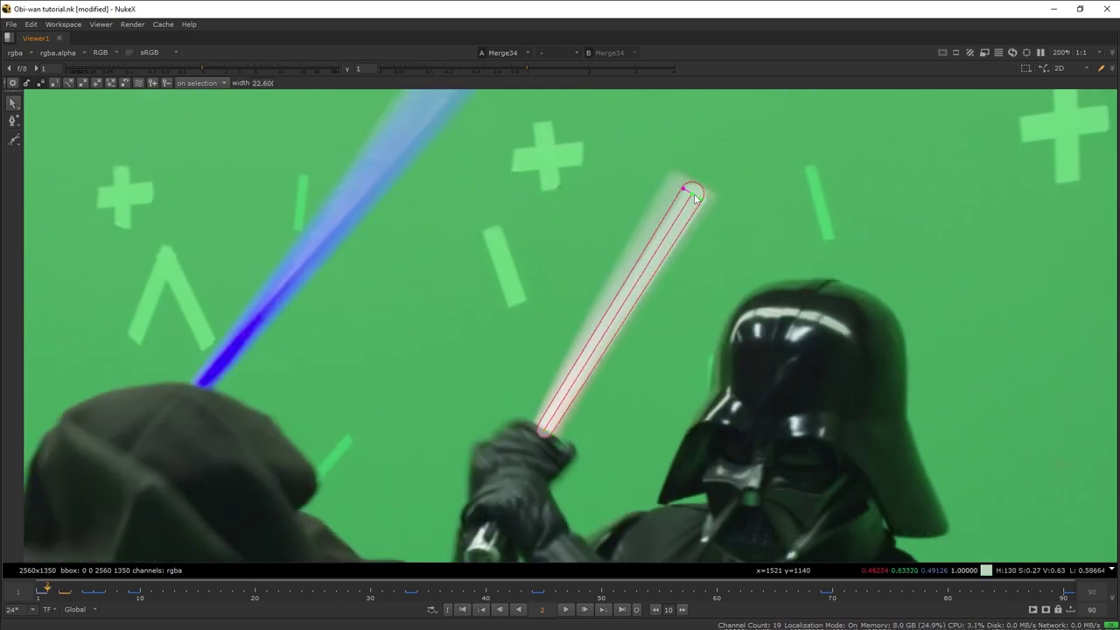
{"action": "mouse_move", "coordinate": [695, 193]}
{"action": "left_mouse_down"}
{"action": "mouse_move", "coordinate": [723, 211]}
{"action": "mouse_move", "coordinate": [709, 201]}
{"action": "left_mouse_up"}
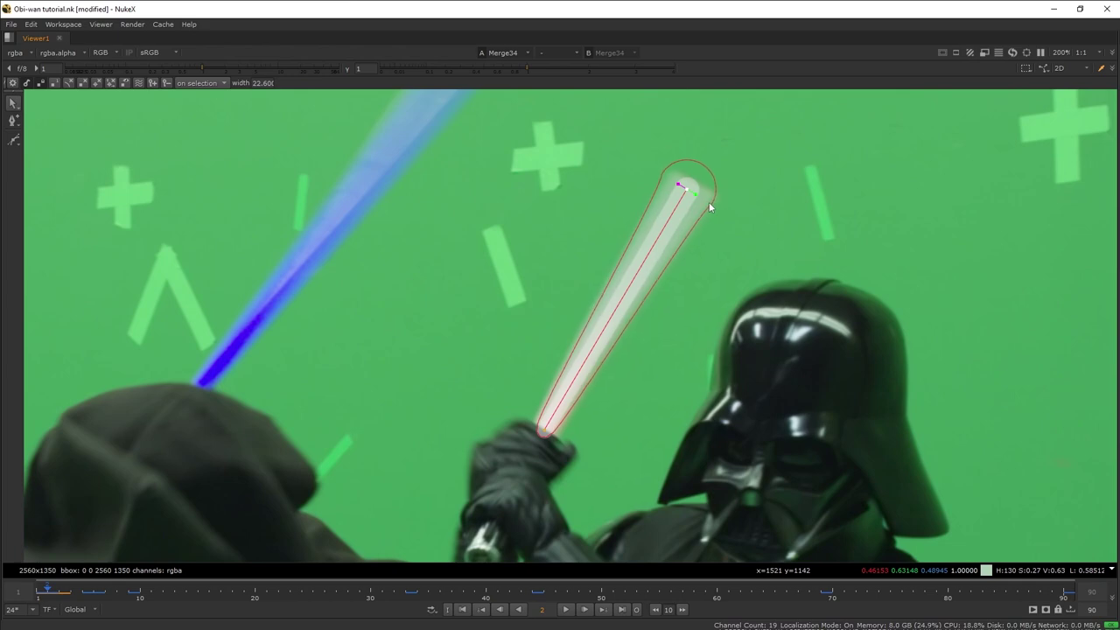
{"action": "left_click_drag", "start_coordinate": [546, 435], "coordinate": [558, 438]}
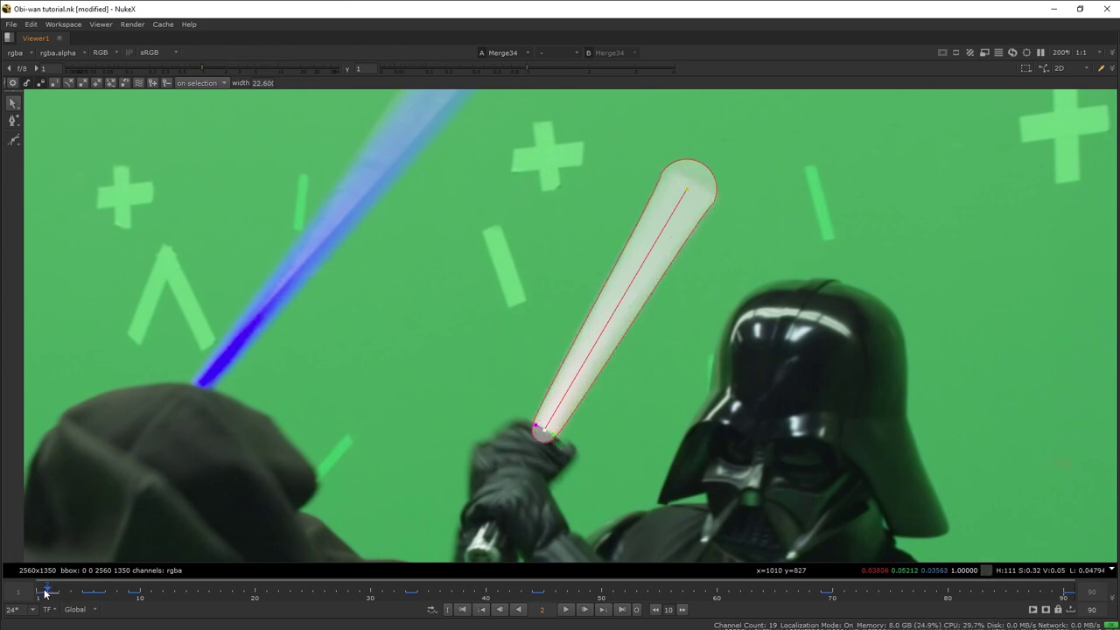
- On frame 3, shift the open spline's tip slightly so the shape lines up with the motion-blurred blade
{"action": "left_click_drag", "start_coordinate": [44, 593], "coordinate": [60, 594]}
{"action": "scroll", "coordinate": [456, 354], "scroll_direction": "down", "scroll_amount": 2}
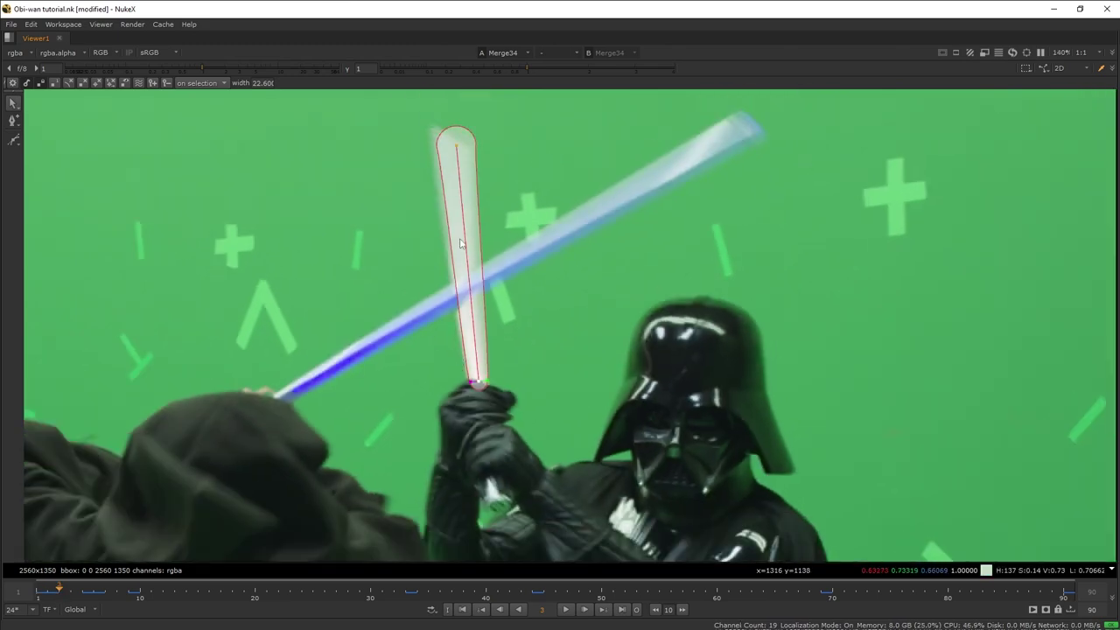
{"action": "left_click_drag", "start_coordinate": [456, 146], "coordinate": [451, 145]}
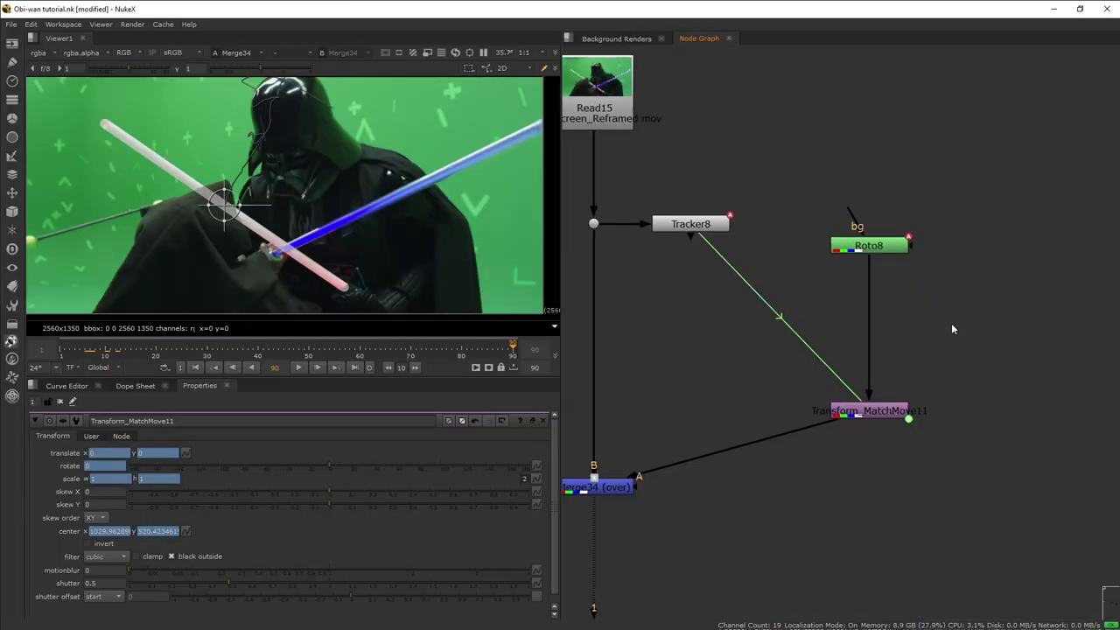
- Insert a Merge node between Roto8 and Transform_MatchMove11 and set its operation to stencil
{"action": "middle_click_drag", "start_coordinate": [953, 330], "coordinate": [903, 336]}
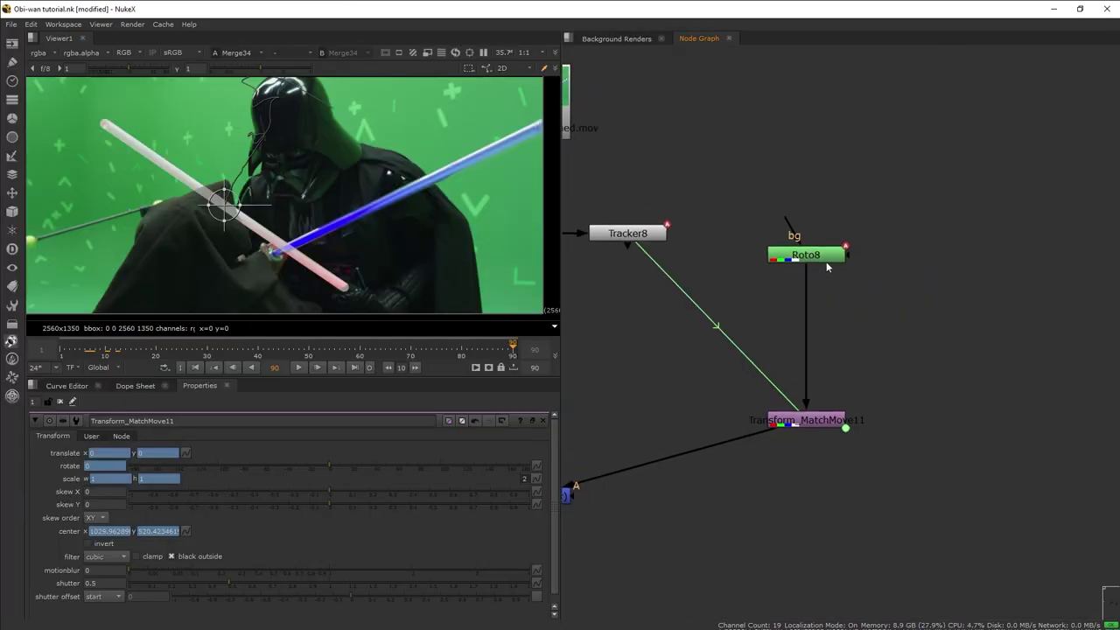
{"action": "scroll", "coordinate": [822, 267], "scroll_direction": "down", "scroll_amount": 2}
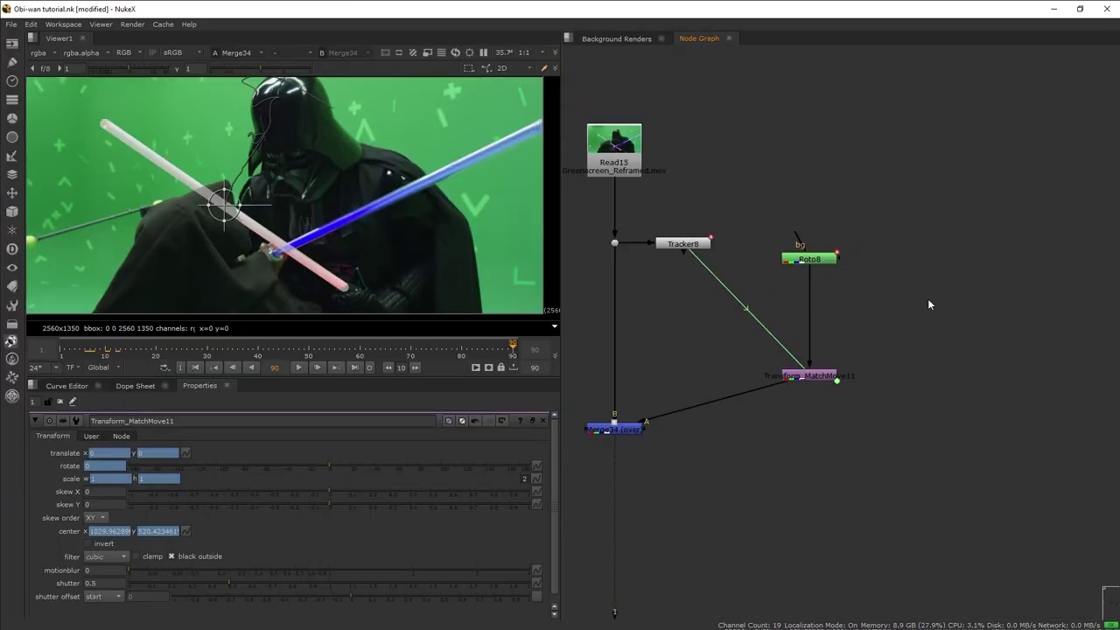
{"action": "key", "text": "Tab"}
{"action": "type", "text": "merge"}
{"action": "key", "text": "Return"}
{"action": "left_click_drag", "start_coordinate": [913, 291], "coordinate": [825, 317]}
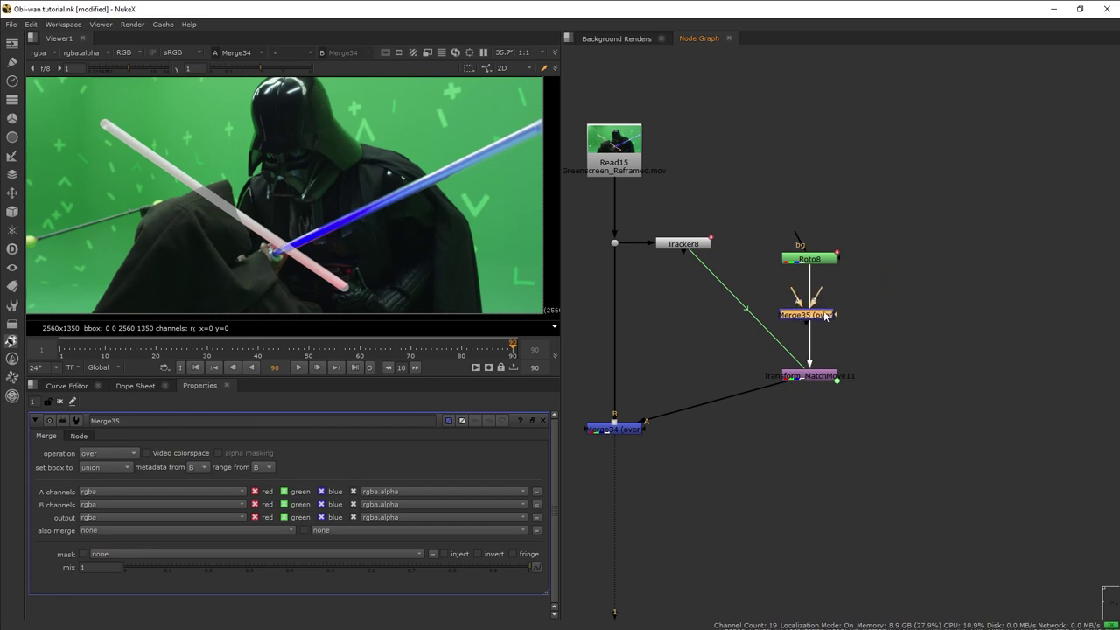
{"action": "left_click", "coordinate": [107, 454]}
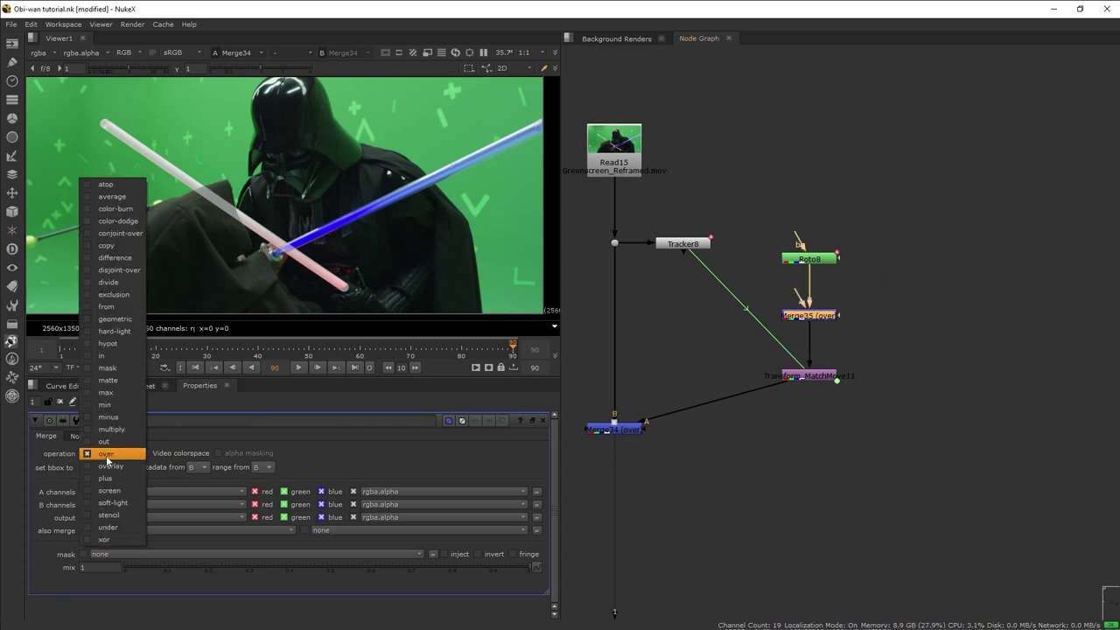
{"action": "left_click", "coordinate": [109, 515]}
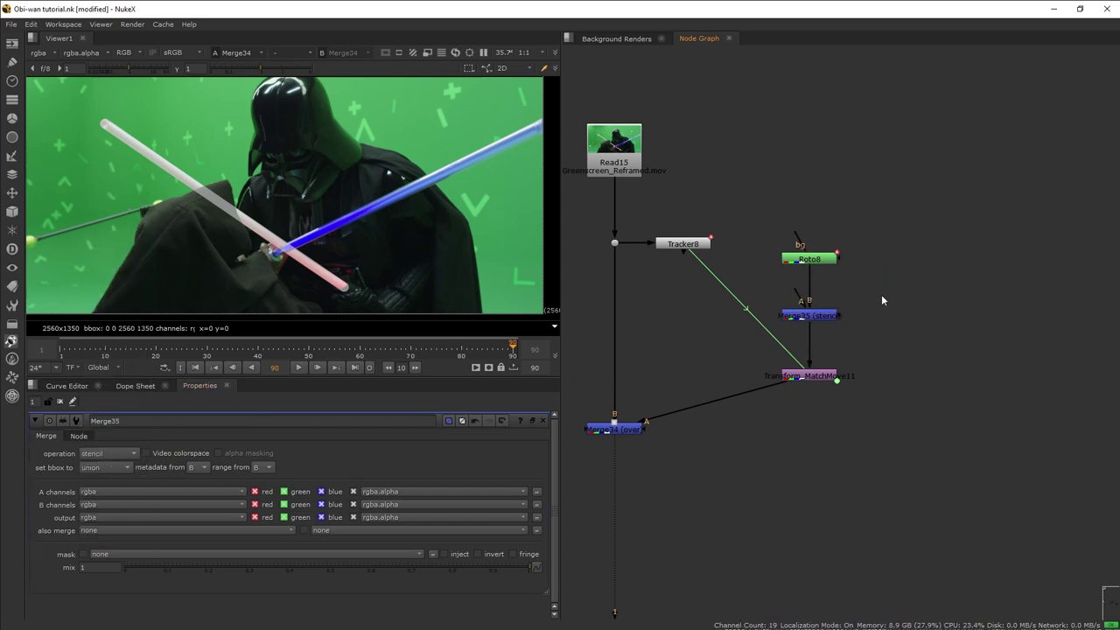
- Connect a new Roto node to the stencil merge's A input and draw a closed shape over the blade's excess at the hilt on frame 90
{"action": "key", "text": "o"}
{"action": "left_click_drag", "start_coordinate": [797, 288], "coordinate": [922, 291]}
{"action": "scroll", "coordinate": [334, 284], "scroll_direction": "up", "scroll_amount": 8}
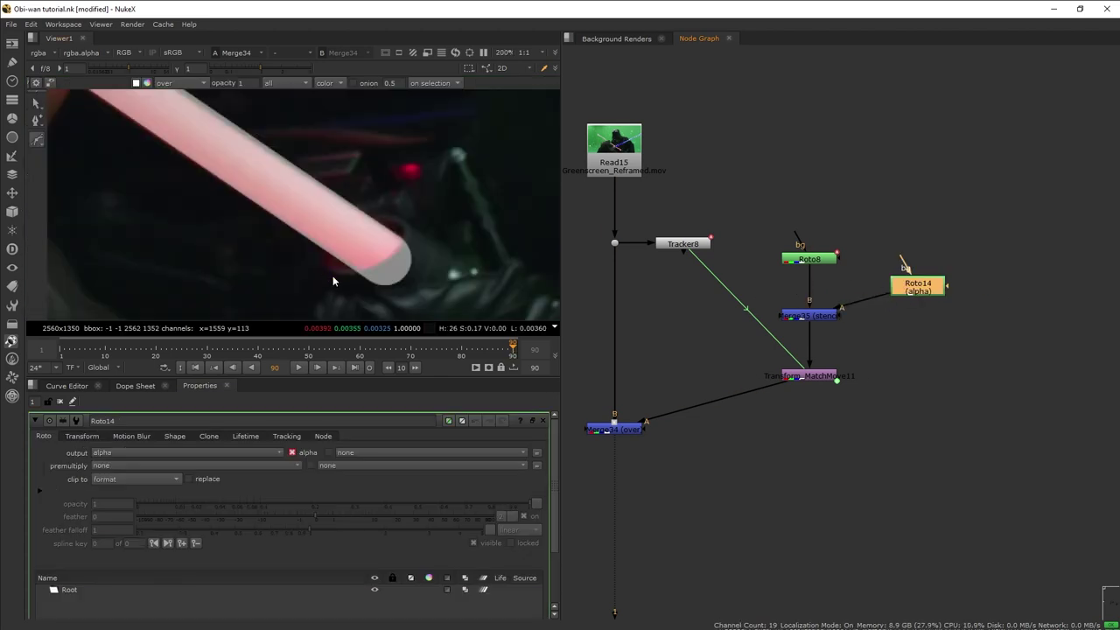
{"action": "left_click_drag", "start_coordinate": [333, 276], "coordinate": [355, 270]}
{"action": "left_click", "coordinate": [402, 219]}
{"action": "left_click", "coordinate": [462, 218]}
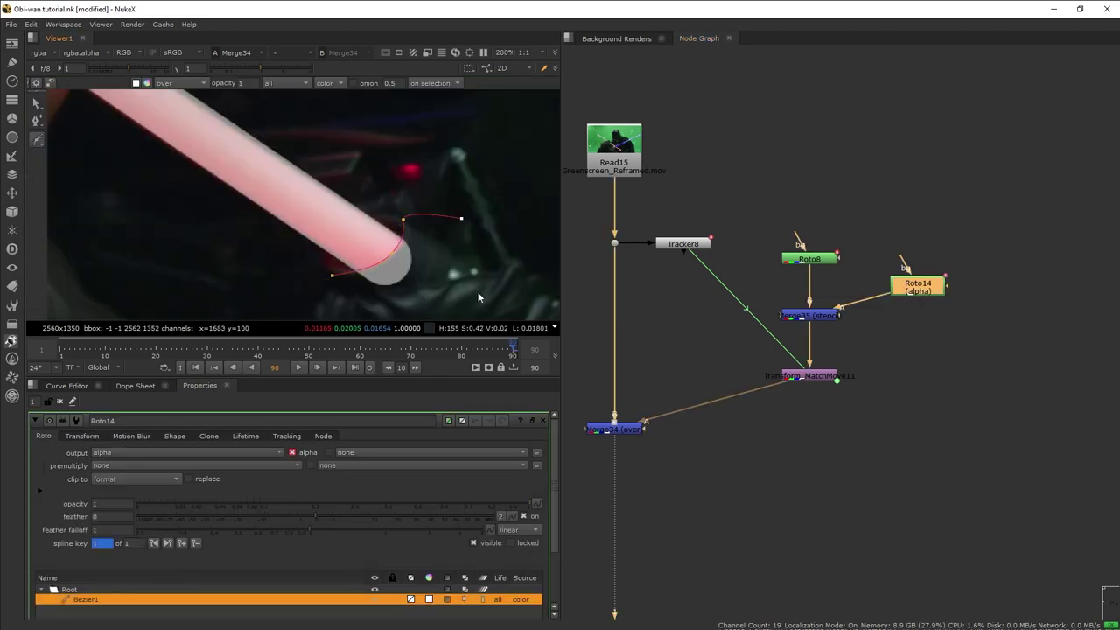
{"action": "left_click", "coordinate": [475, 303]}
{"action": "left_click", "coordinate": [386, 313]}
{"action": "left_click", "coordinate": [332, 276]}
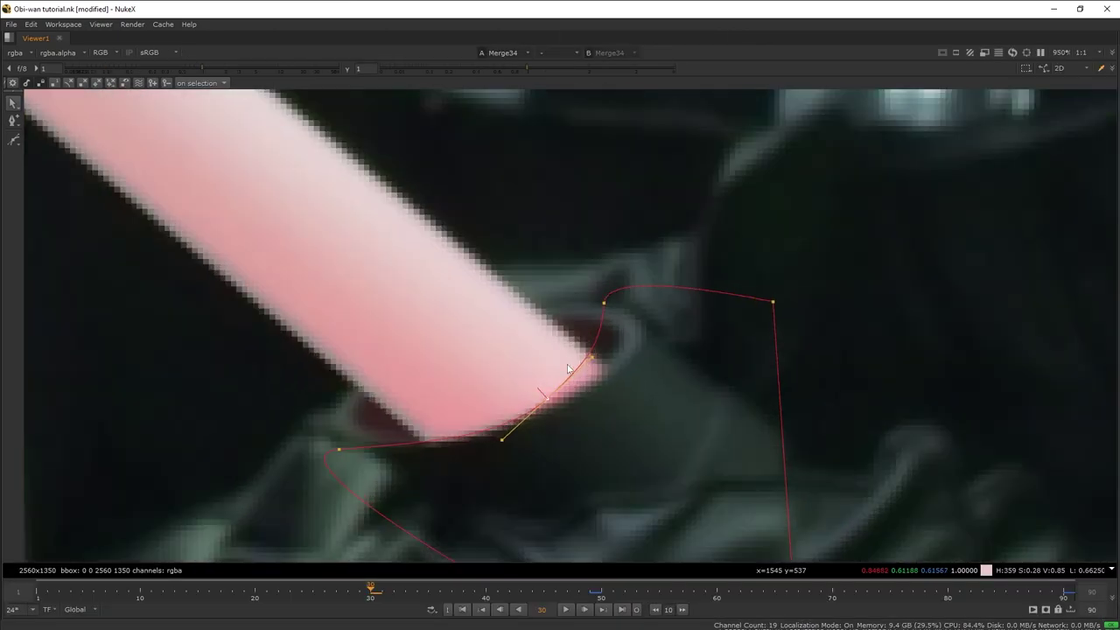
- On frame 30, adjust the points of the hilt-end shape so its edge follows the end of the real blade
{"action": "left_click_drag", "start_coordinate": [603, 302], "coordinate": [620, 331]}
{"action": "left_click", "coordinate": [557, 400], "text": "ctrl+alt"}
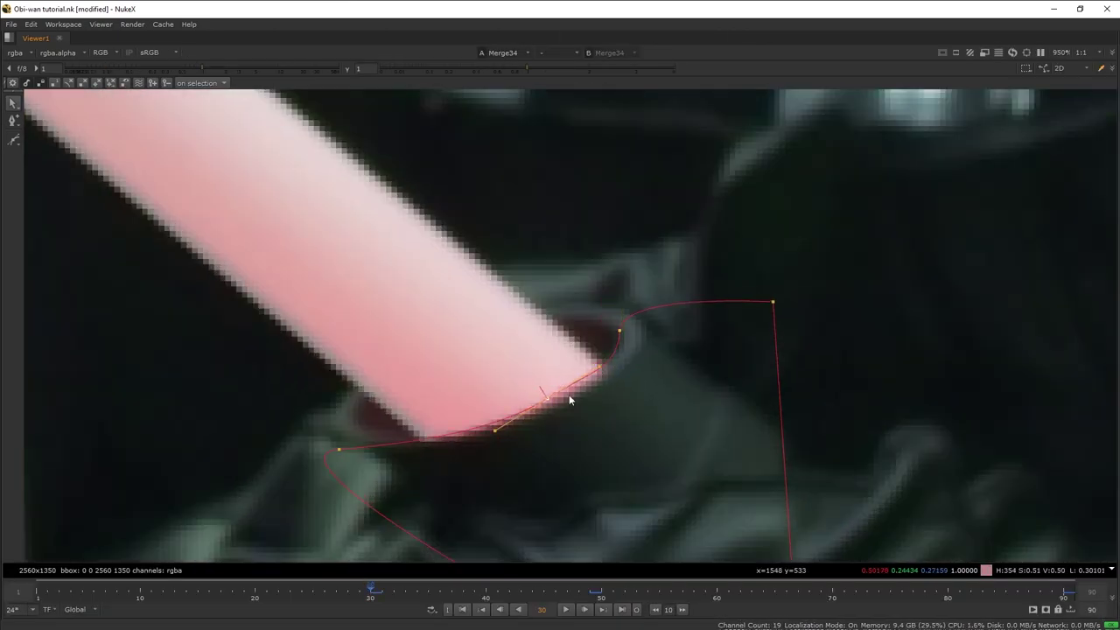
{"action": "left_click", "coordinate": [493, 598]}
- On frame 2, draw a second closed Bezier around the blade's tip to cut off the excess beyond the motion-blurred saber
{"action": "scroll", "coordinate": [585, 293], "scroll_direction": "down", "scroll_amount": 10}
{"action": "left_click_drag", "start_coordinate": [153, 586], "coordinate": [45, 581]}
{"action": "scroll", "coordinate": [578, 194], "scroll_direction": "up", "scroll_amount": 3}
{"action": "scroll", "coordinate": [520, 195], "scroll_direction": "up", "scroll_amount": 5}
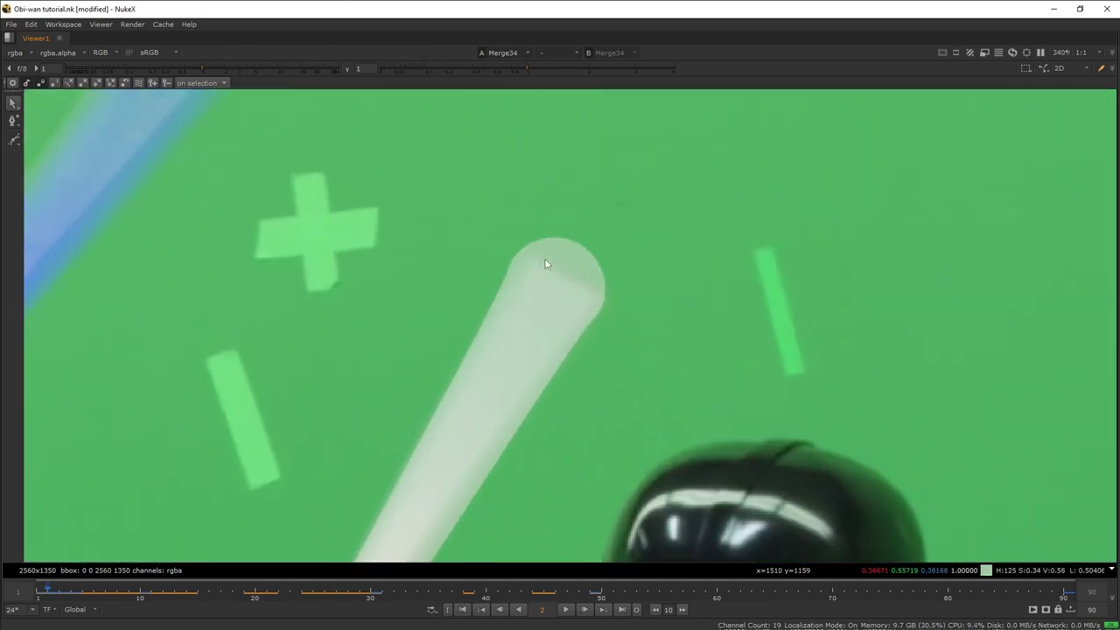
{"action": "key", "text": "n"}
{"action": "left_click", "coordinate": [488, 274]}
{"action": "left_click_drag", "start_coordinate": [529, 255], "coordinate": [550, 265]}
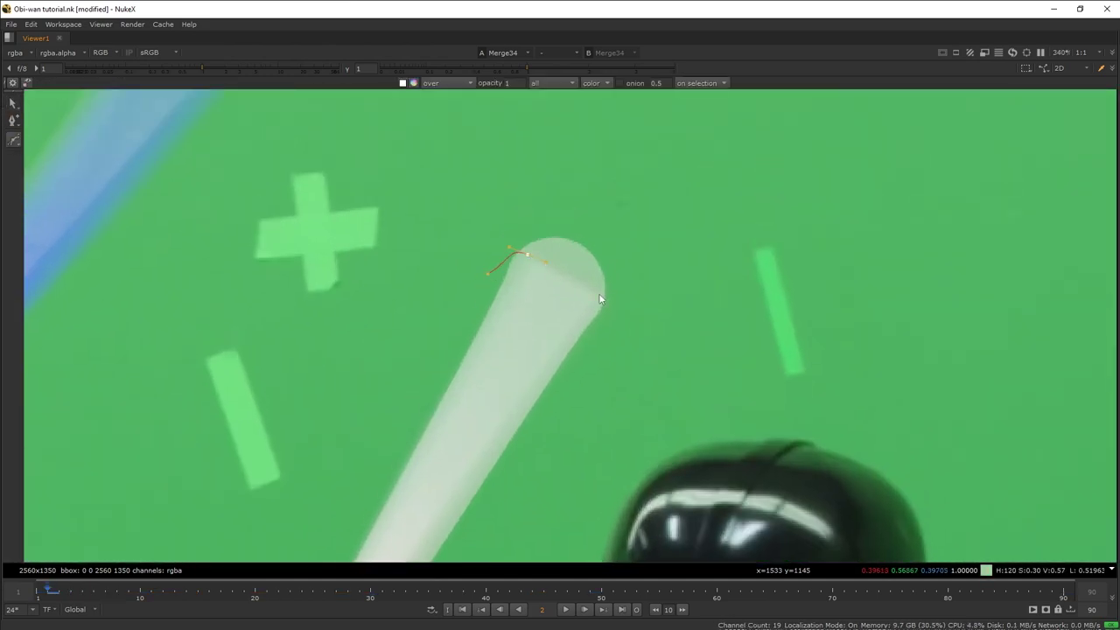
{"action": "left_click_drag", "start_coordinate": [612, 304], "coordinate": [621, 314]}
{"action": "left_click_drag", "start_coordinate": [637, 360], "coordinate": [666, 359]}
{"action": "left_click_drag", "start_coordinate": [706, 229], "coordinate": [699, 191]}
{"action": "left_click_drag", "start_coordinate": [557, 158], "coordinate": [510, 189]}
{"action": "left_click", "coordinate": [487, 274]}
{"action": "scroll", "coordinate": [485, 285], "scroll_direction": "down", "scroll_amount": 1}
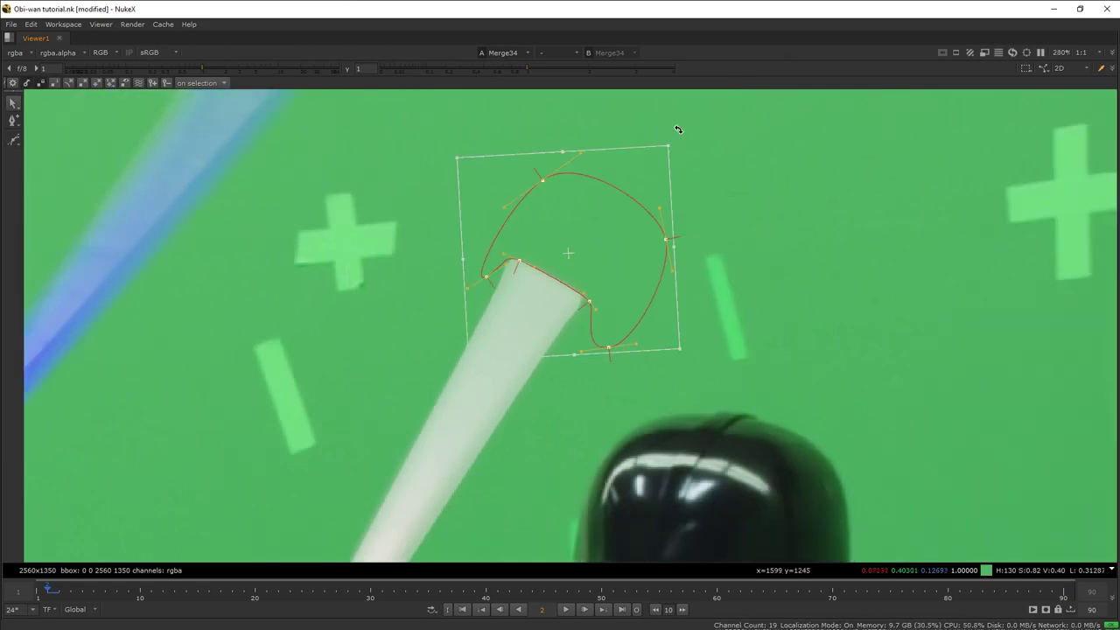
- On frame 1, move the tip-cutting shape onto the blade's new tip position
{"action": "key", "text": "Left"}
{"action": "left_click_drag", "start_coordinate": [1028, 301], "coordinate": [888, 347]}
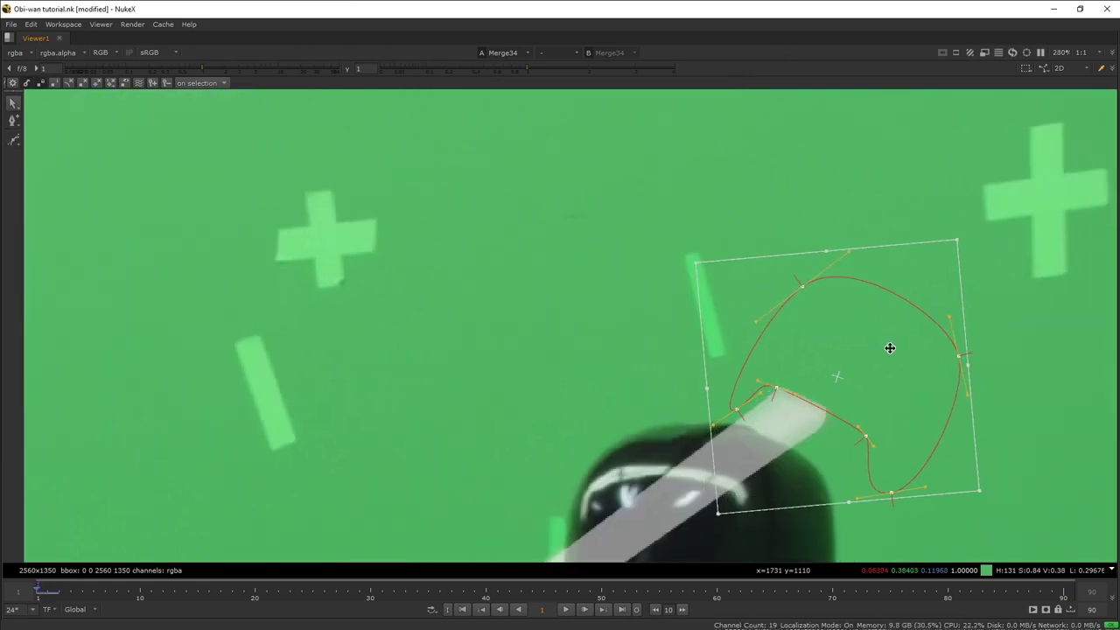
{"action": "left_click", "coordinate": [645, 380]}
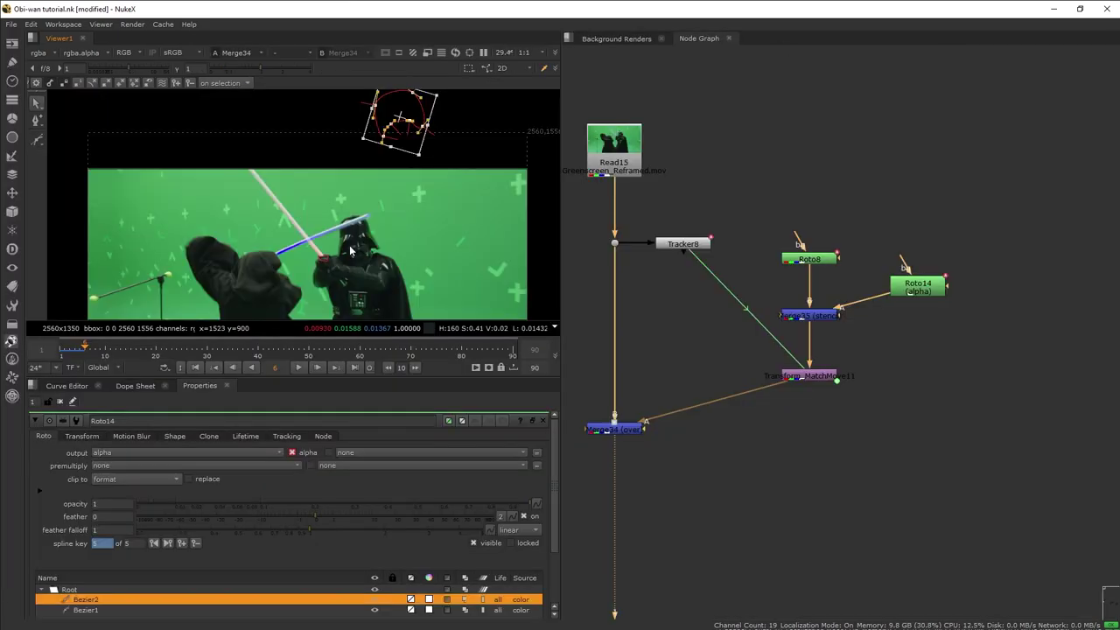
- Set the mix of Merge34 to 1 and play back the shot with the solid white blade
{"action": "double_click", "coordinate": [616, 430]}
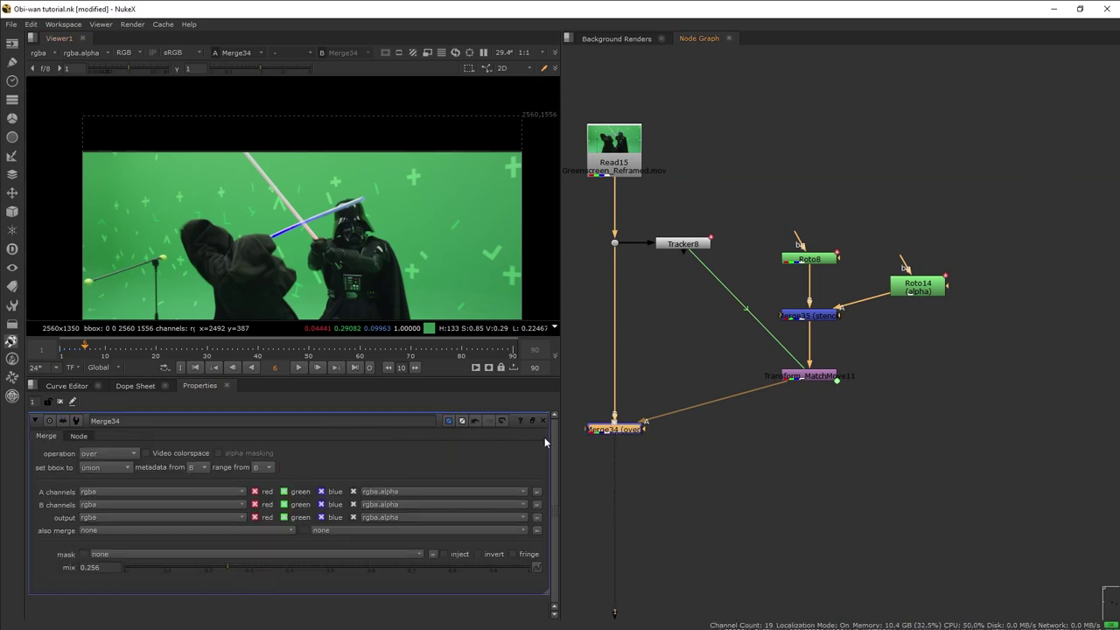
{"action": "left_click_drag", "start_coordinate": [305, 565], "coordinate": [534, 568]}
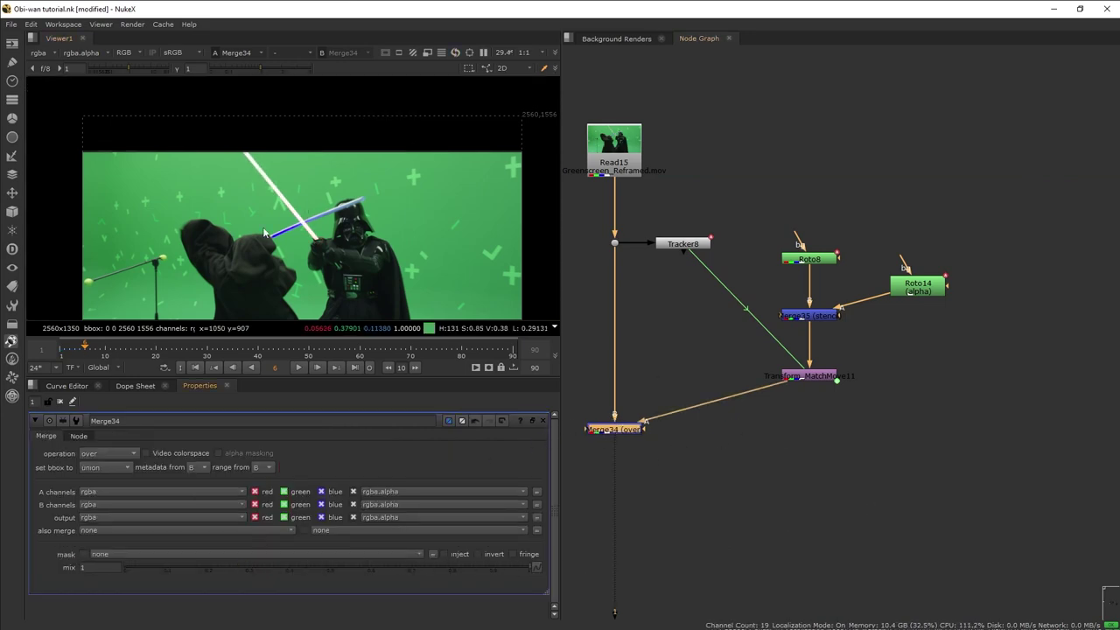
{"action": "scroll", "coordinate": [349, 278], "scroll_direction": "up", "scroll_amount": 2}
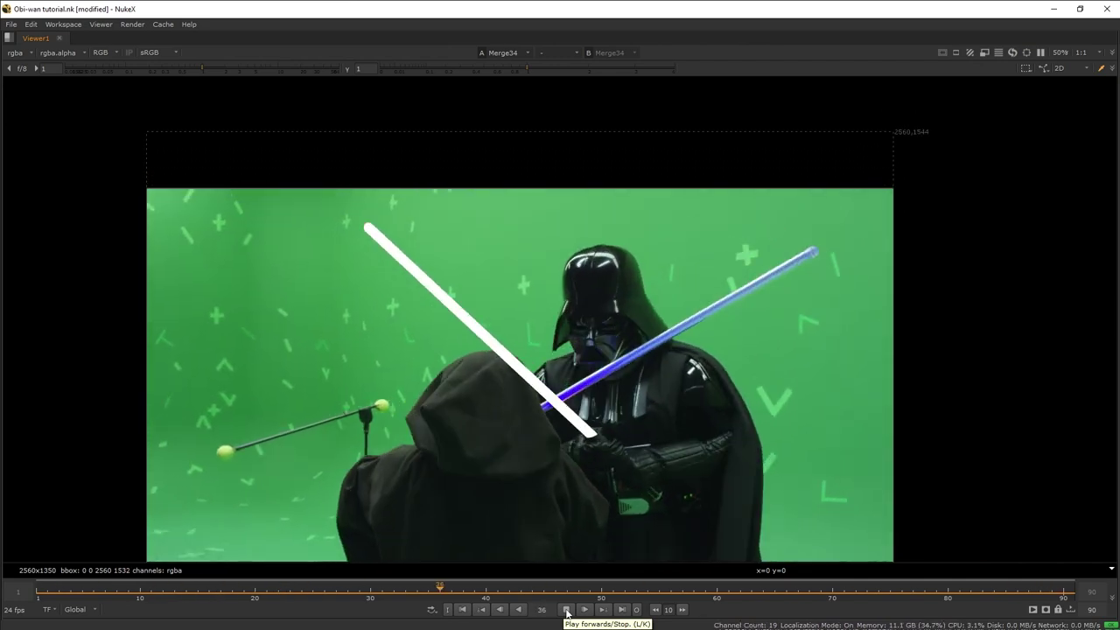
{"action": "left_click", "coordinate": [566, 610]}
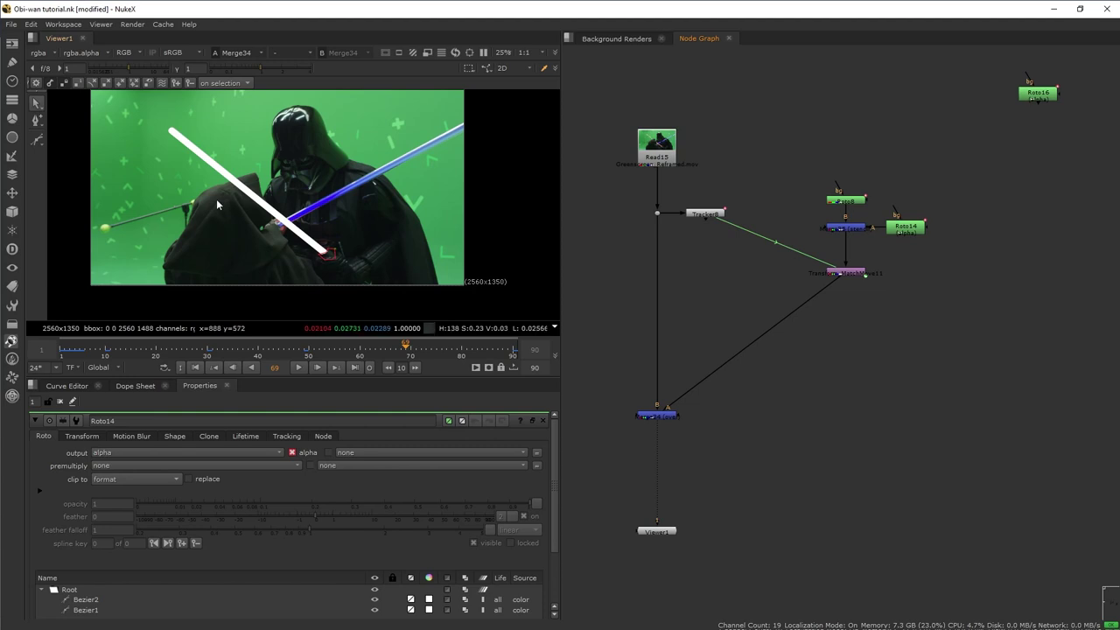
- Move Roto16 below the match-move node and scrub through the frames to check its hood shapes against the blade
{"action": "scroll", "coordinate": [216, 199], "scroll_direction": "up", "scroll_amount": 5}
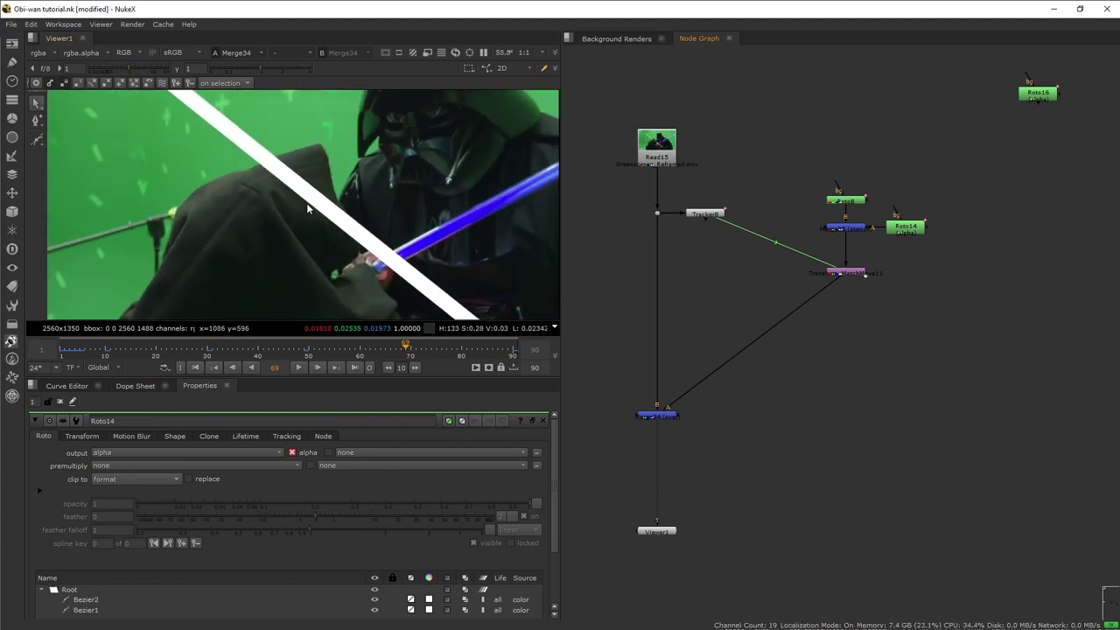
{"action": "left_click", "coordinate": [413, 344]}
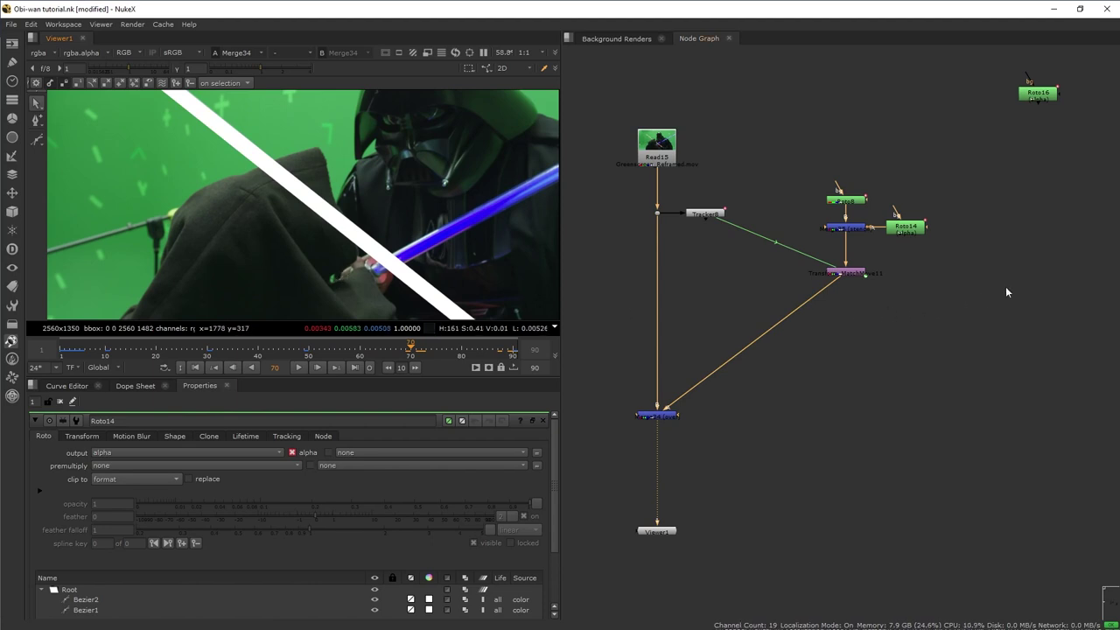
{"action": "middle_click_drag", "start_coordinate": [1007, 291], "coordinate": [992, 295]}
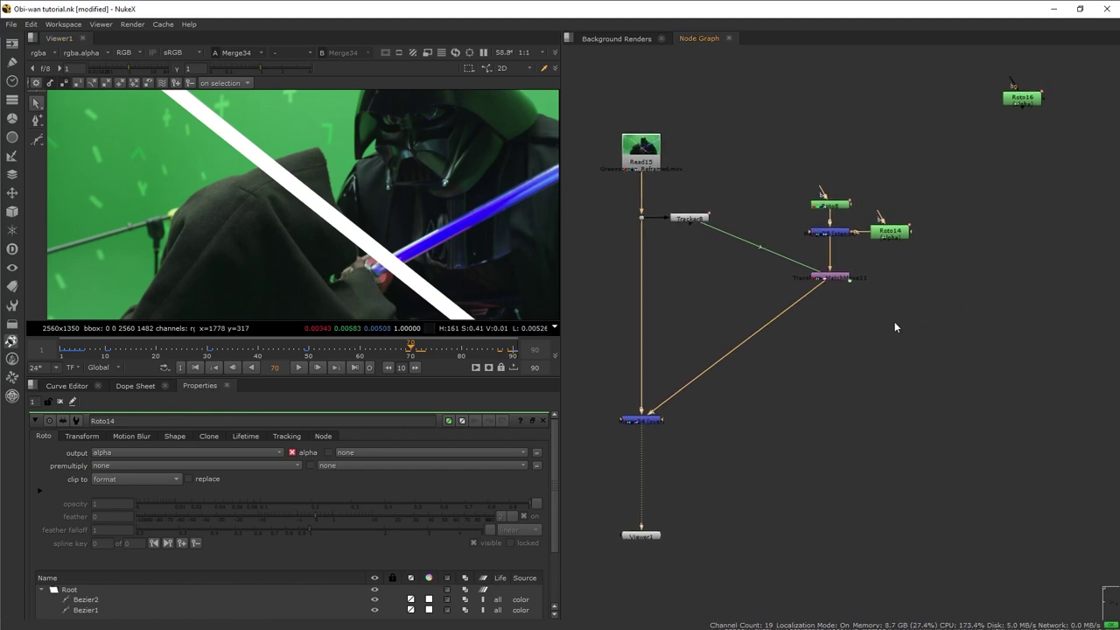
{"action": "left_click_drag", "start_coordinate": [1021, 102], "coordinate": [884, 316]}
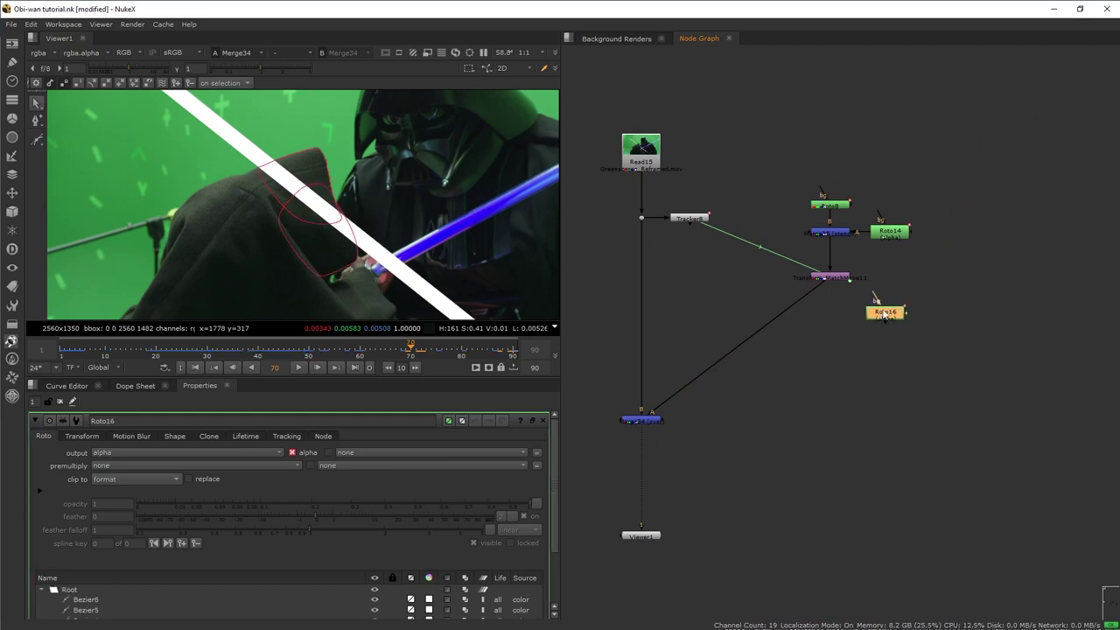
{"action": "left_click_drag", "start_coordinate": [405, 353], "coordinate": [458, 374]}
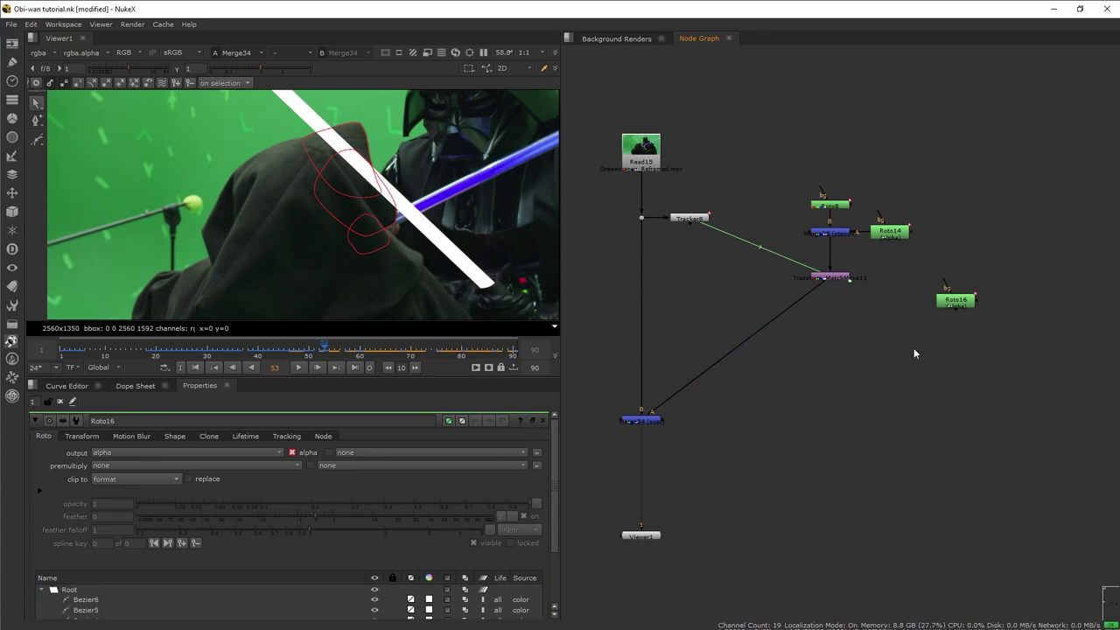
- Insert a Merge node below Transform_MatchMove11, set it to stencil, and connect Roto16 to its A input
{"action": "key", "text": "m"}
{"action": "left_click_drag", "start_coordinate": [914, 353], "coordinate": [827, 358]}
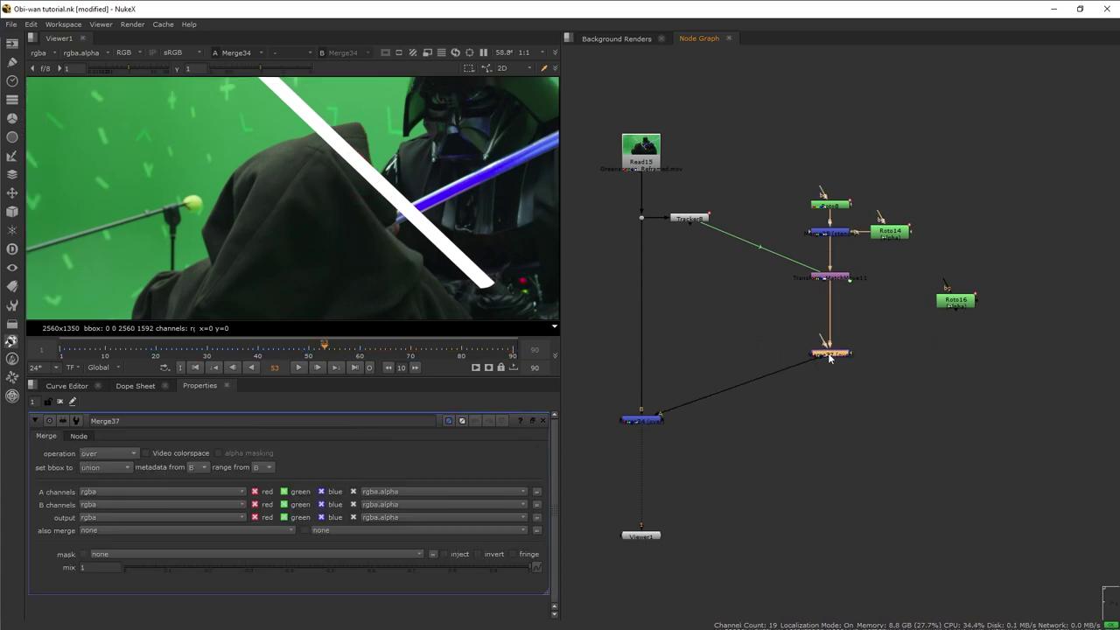
{"action": "left_click", "coordinate": [107, 454]}
{"action": "left_click", "coordinate": [109, 515]}
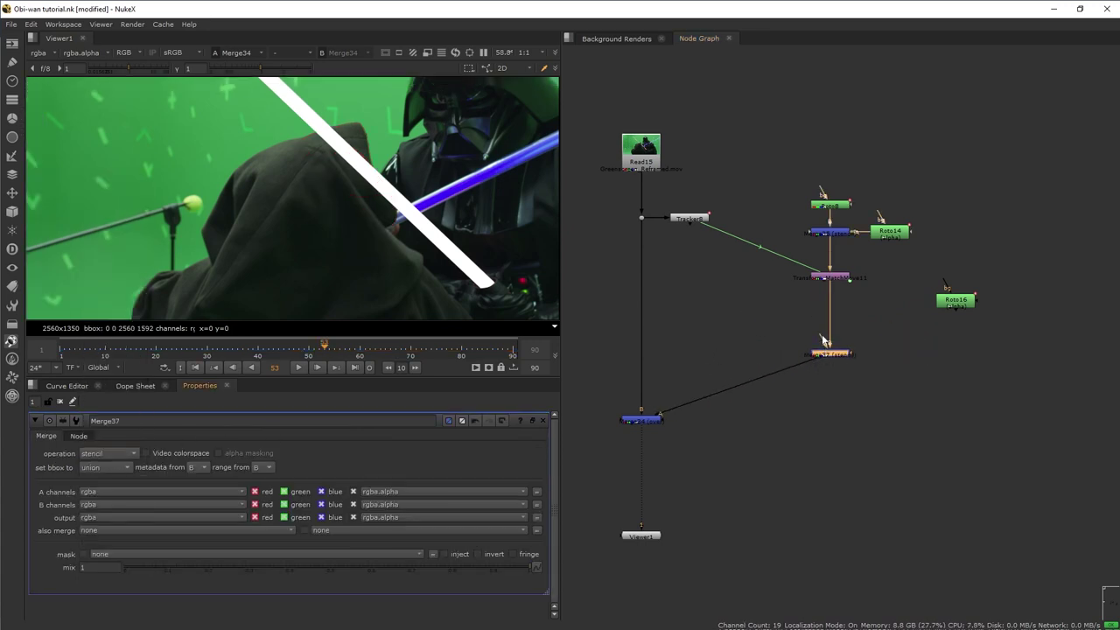
{"action": "left_click_drag", "start_coordinate": [885, 324], "coordinate": [958, 306]}
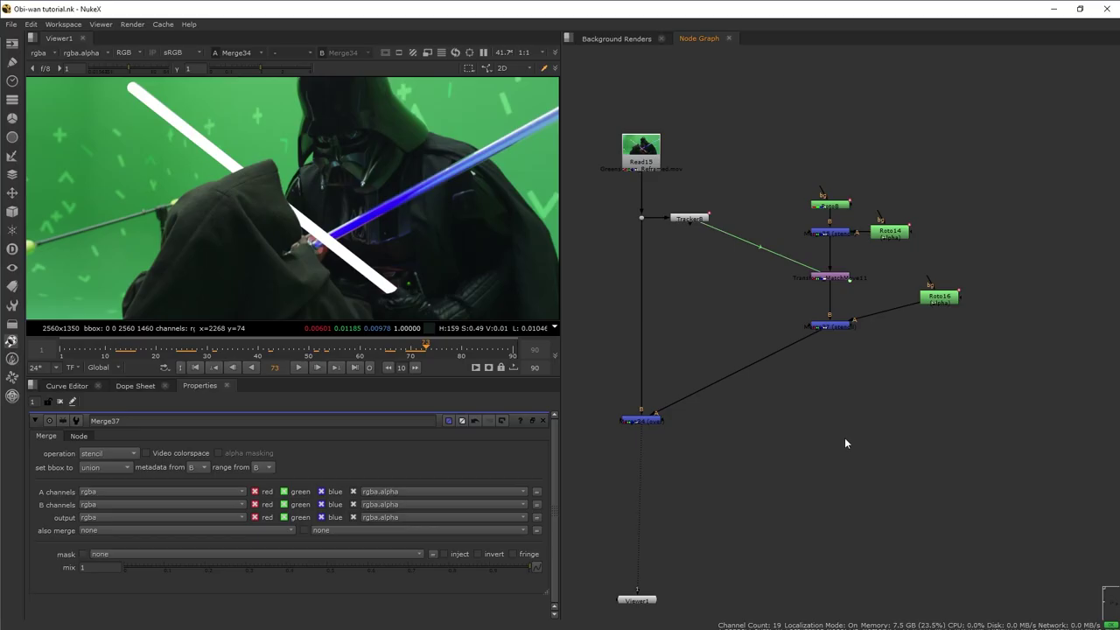
- View the hood stencil merge's output, then insert a Glow node below it and view the glow result
{"action": "left_click", "coordinate": [830, 326]}
{"action": "key", "text": "1"}
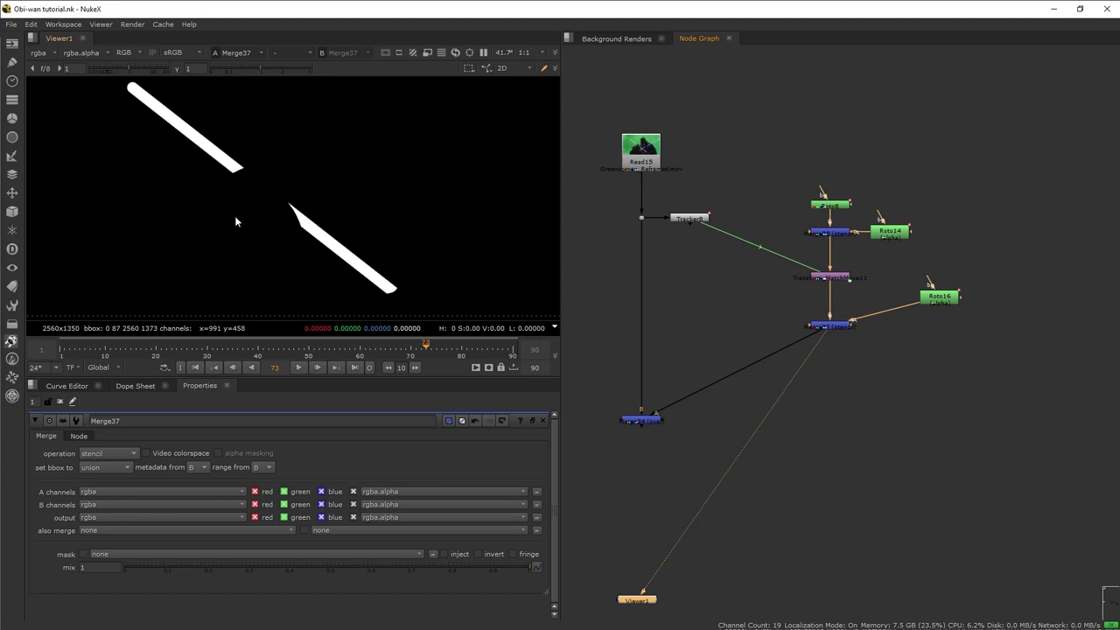
{"action": "key", "text": "Return"}
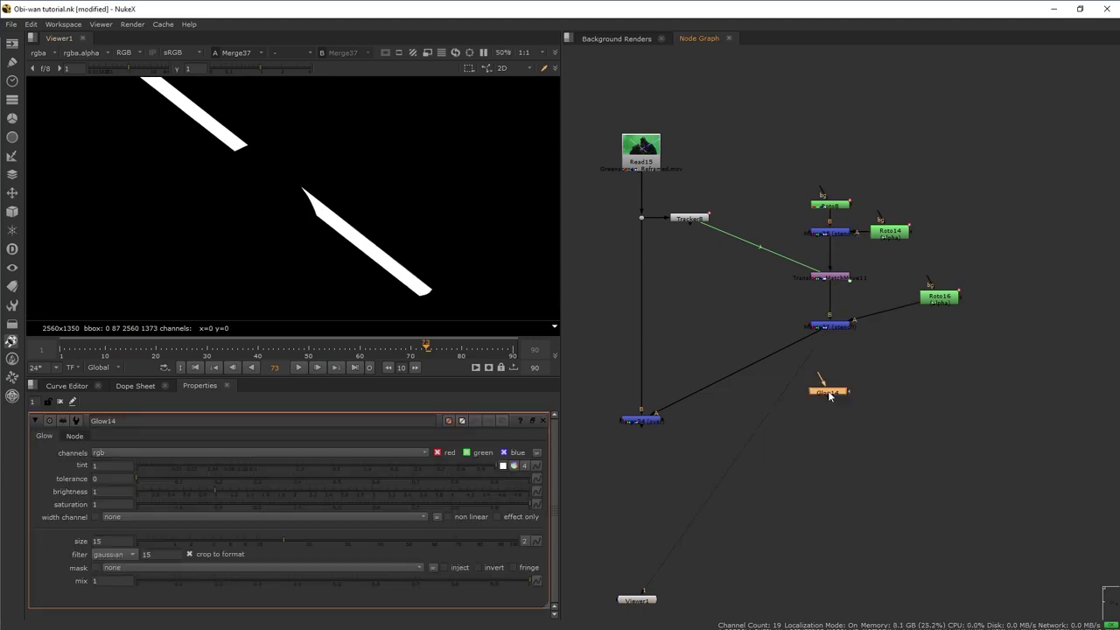
{"action": "mouse_move", "coordinate": [829, 391]}
{"action": "left_mouse_down"}
{"action": "mouse_move", "coordinate": [770, 362]}
{"action": "mouse_move", "coordinate": [831, 388]}
{"action": "left_mouse_up"}
{"action": "key", "text": "1"}
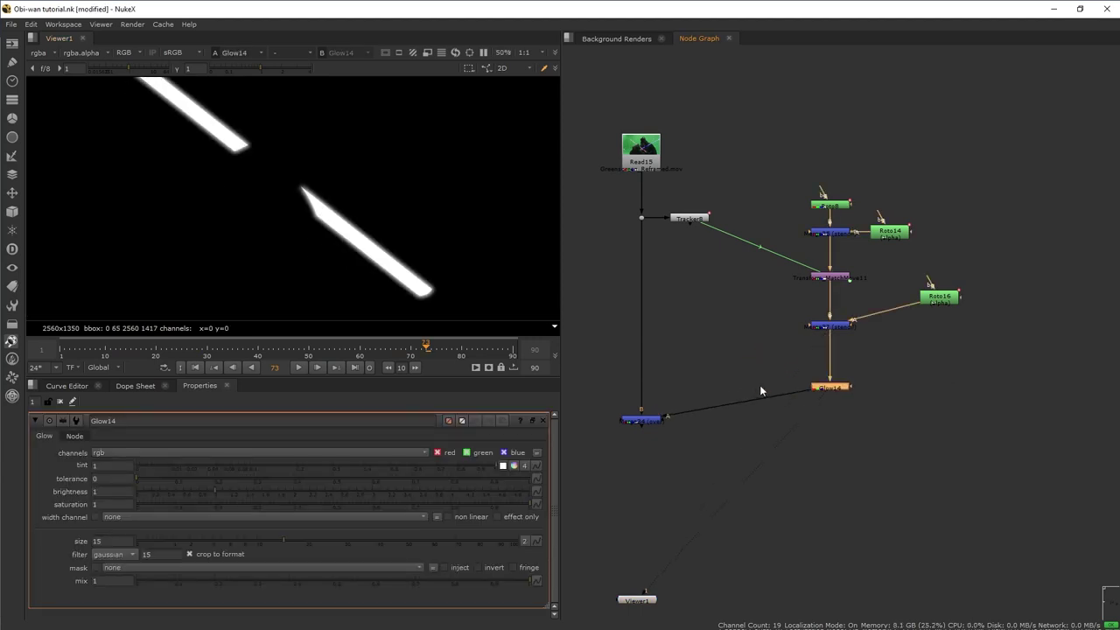
- Tint the glow pure red, set its size to 21.2, and lower its brightness to 0.87
{"action": "left_click", "coordinate": [514, 467]}
{"action": "left_click_drag", "start_coordinate": [444, 493], "coordinate": [1, 535]}
{"action": "scroll", "coordinate": [405, 308], "scroll_direction": "up", "scroll_amount": 3}
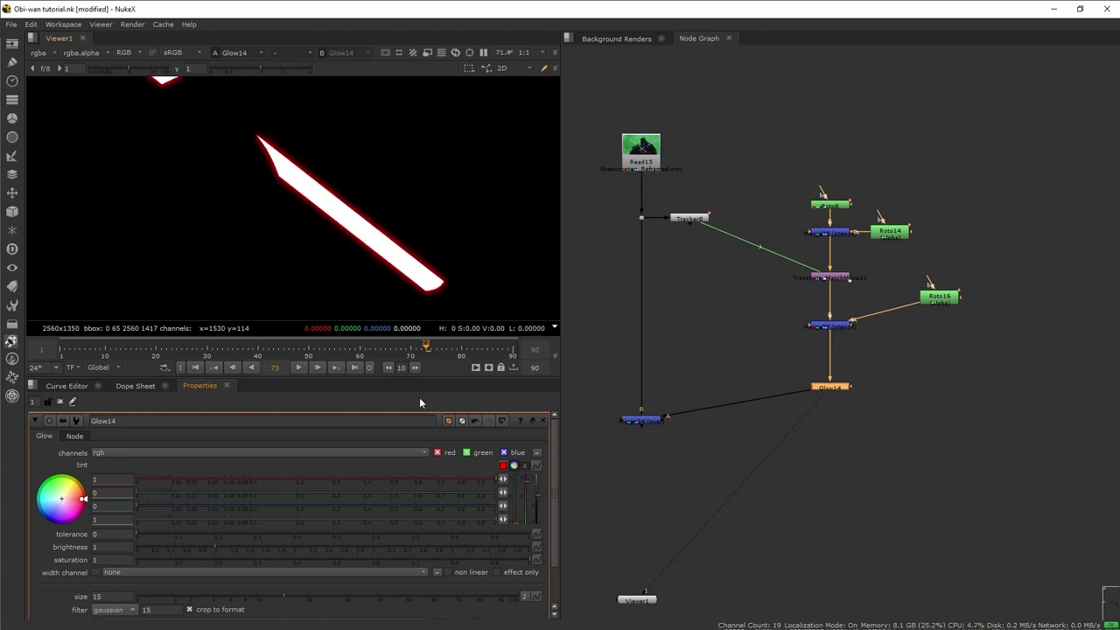
{"action": "left_click_drag", "start_coordinate": [282, 600], "coordinate": [311, 595]}
{"action": "left_click_drag", "start_coordinate": [211, 546], "coordinate": [202, 545]}
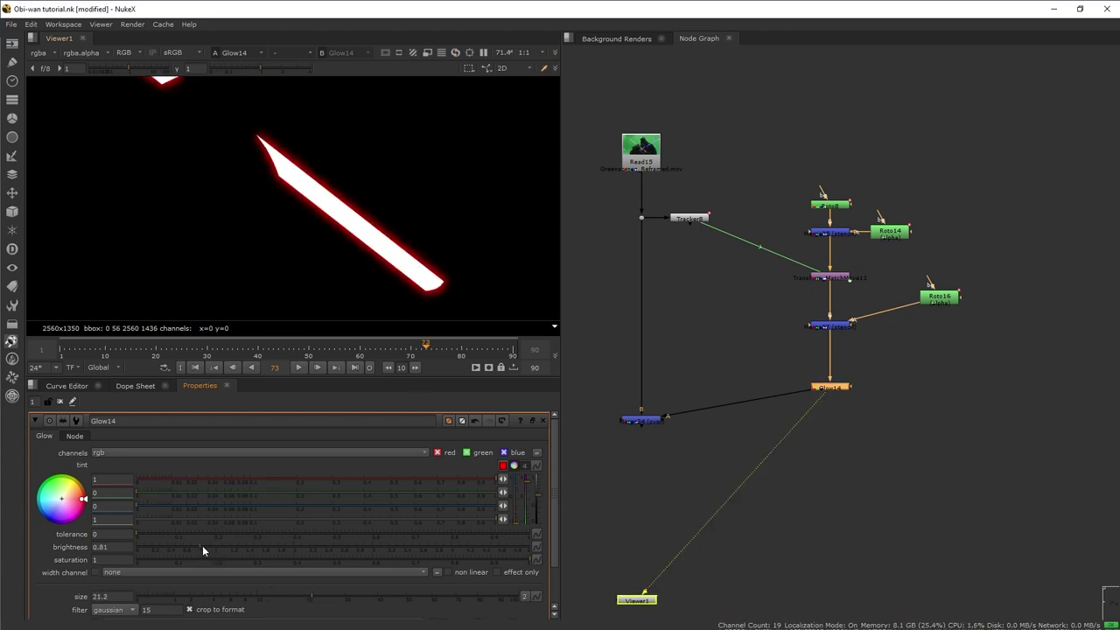
- Duplicate the Glow node below the first one and set the copy's size to 100 and brightness to 0.43
{"action": "key", "text": "ctrl+c"}
{"action": "key", "text": "ctrl+v"}
{"action": "double_click", "coordinate": [826, 400]}
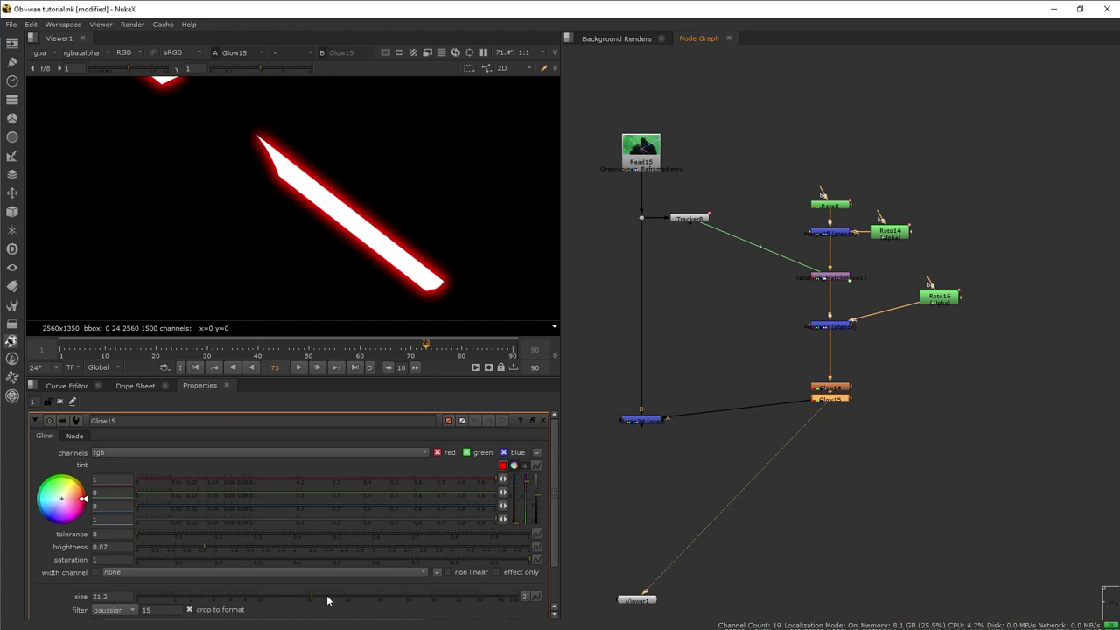
{"action": "left_click_drag", "start_coordinate": [312, 600], "coordinate": [1067, 566]}
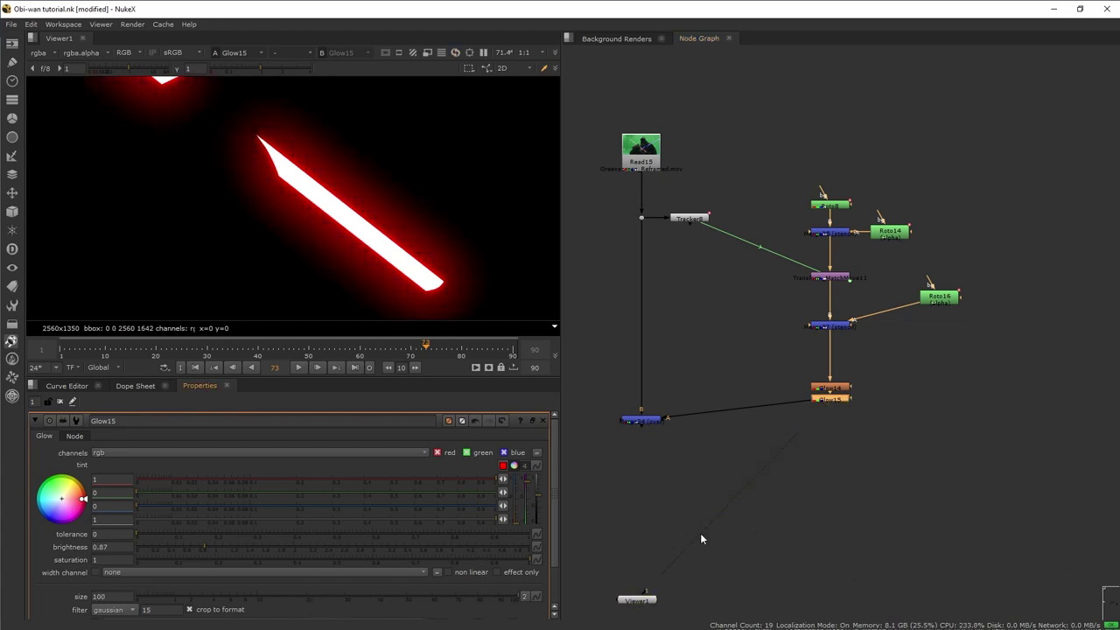
{"action": "left_click", "coordinate": [201, 547]}
{"action": "left_click_drag", "start_coordinate": [200, 546], "coordinate": [170, 547]}
{"action": "scroll", "coordinate": [281, 269], "scroll_direction": "down", "scroll_amount": 3}
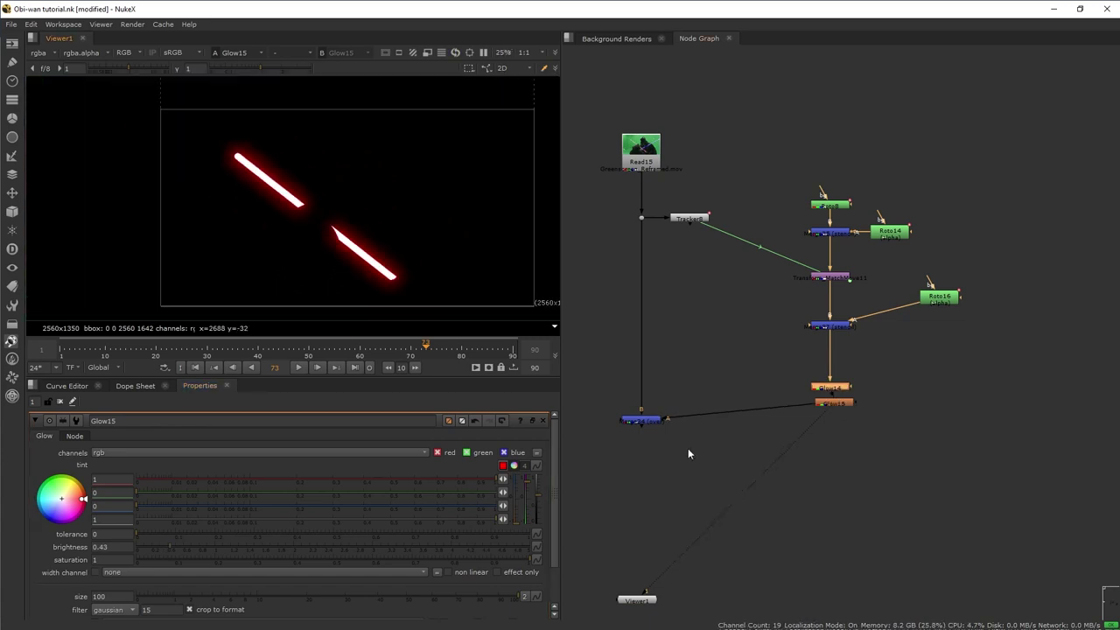
{"action": "left_click", "coordinate": [723, 437]}
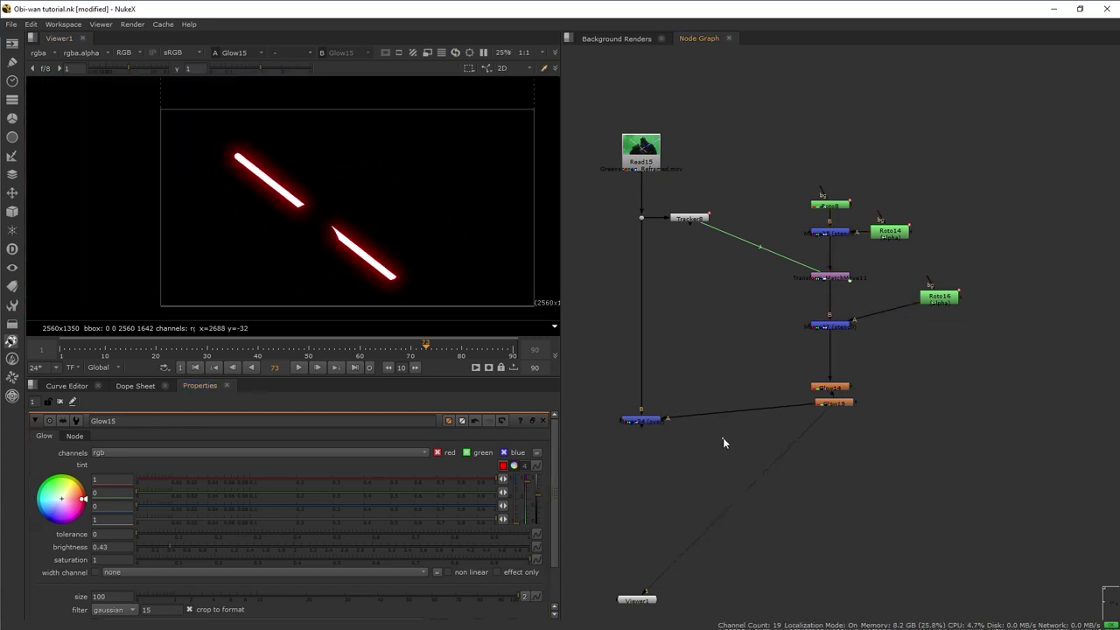
- View the Merge34 composite and examine the red glowing blade where it passes behind the hood
{"action": "left_click", "coordinate": [643, 421]}
{"action": "key", "text": "1"}
{"action": "scroll", "coordinate": [317, 236], "scroll_direction": "up", "scroll_amount": 3}
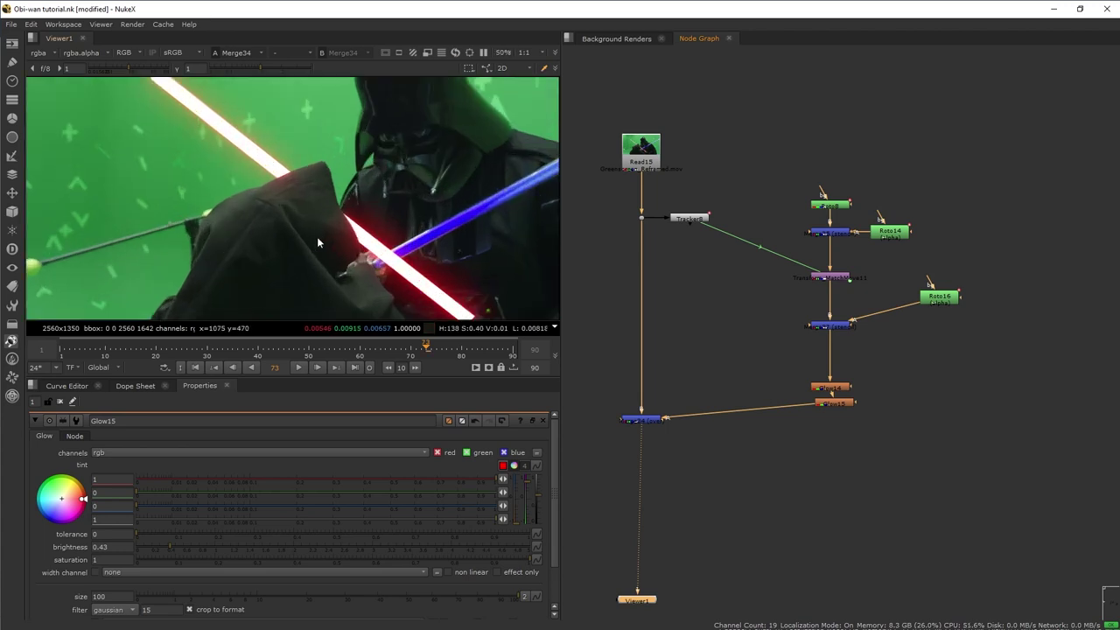
{"action": "scroll", "coordinate": [351, 233], "scroll_direction": "up", "scroll_amount": 6}
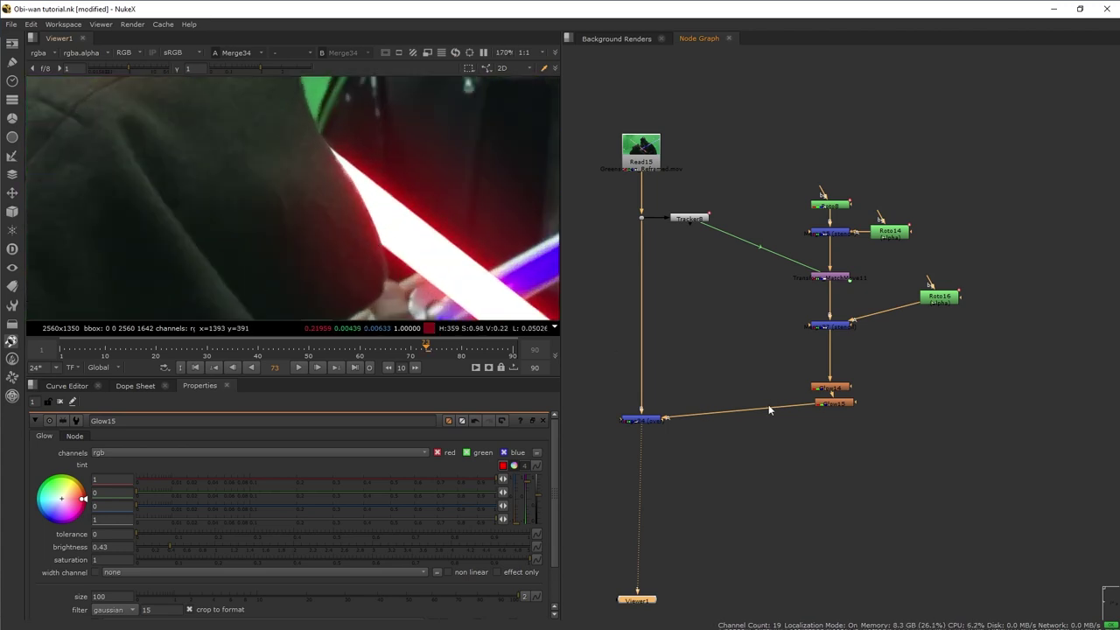
- Toggle the first Glow node off and on repeatedly to compare the blade's edge with and without it
{"action": "left_click", "coordinate": [823, 395]}
{"action": "key", "text": "d"}
{"action": "key", "text": "d"}
{"action": "key", "text": "d"}
{"action": "key", "text": "d"}
{"action": "key", "text": "d"}
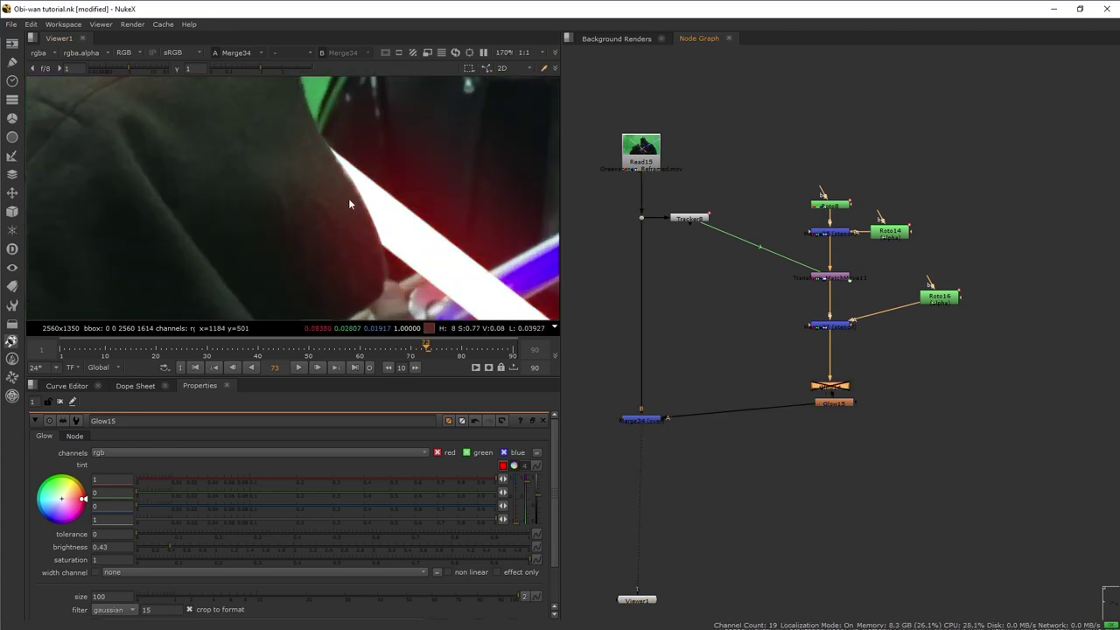
{"action": "key", "text": "d"}
{"action": "key", "text": "d"}
{"action": "key", "text": "d"}
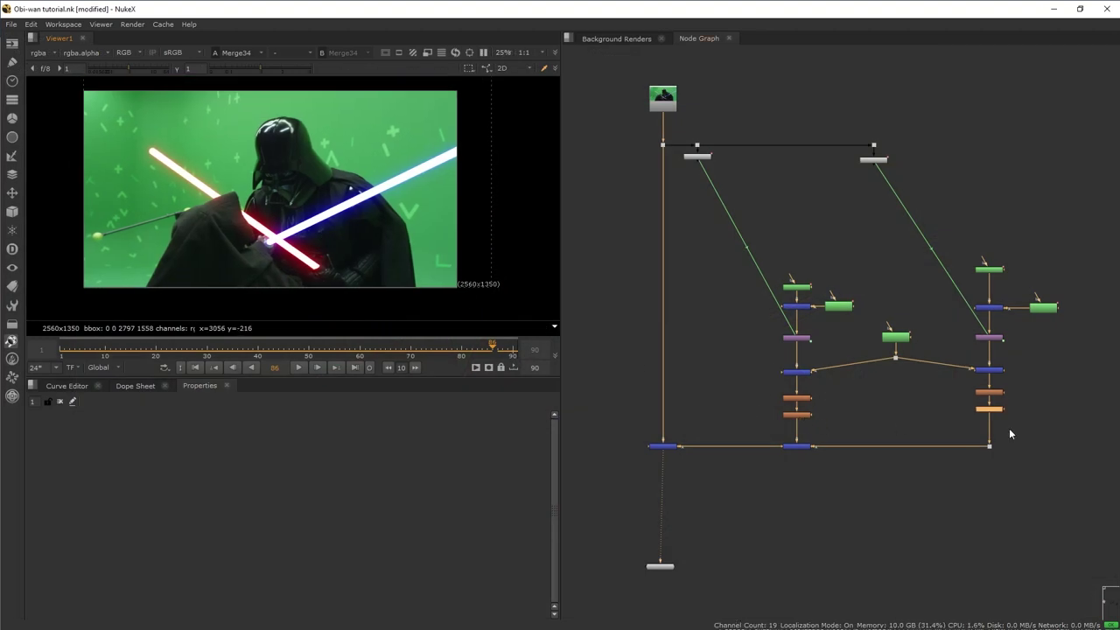
- Inspect the blue saber's branch by opening Roto18 and scrubbing through the stencilled blade
{"action": "left_click", "coordinate": [810, 455]}
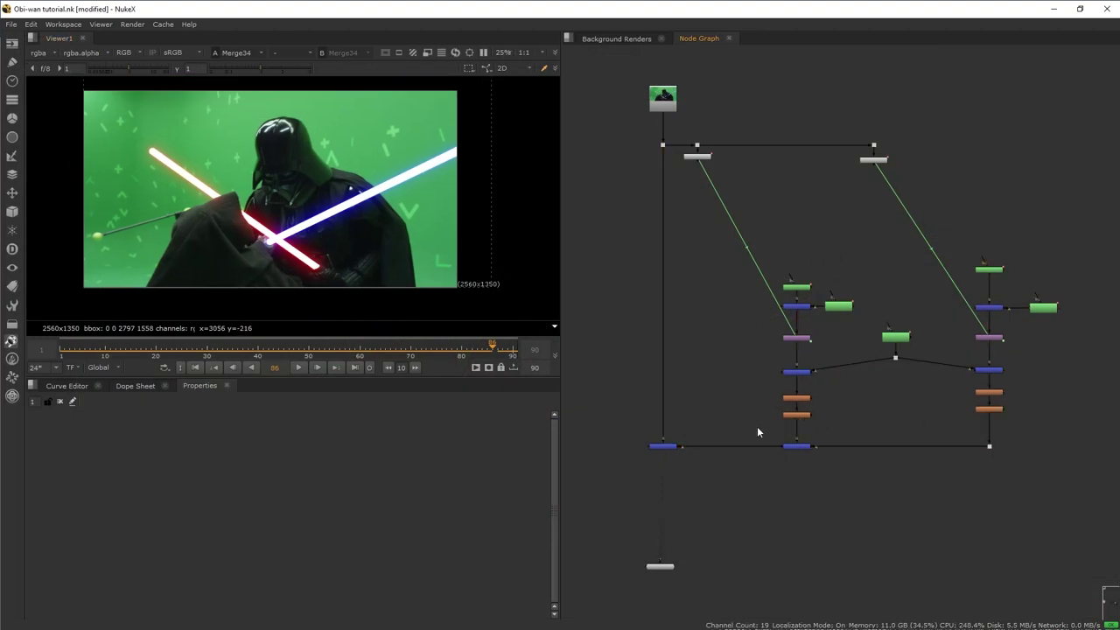
{"action": "middle_click_drag", "start_coordinate": [899, 367], "coordinate": [731, 348]}
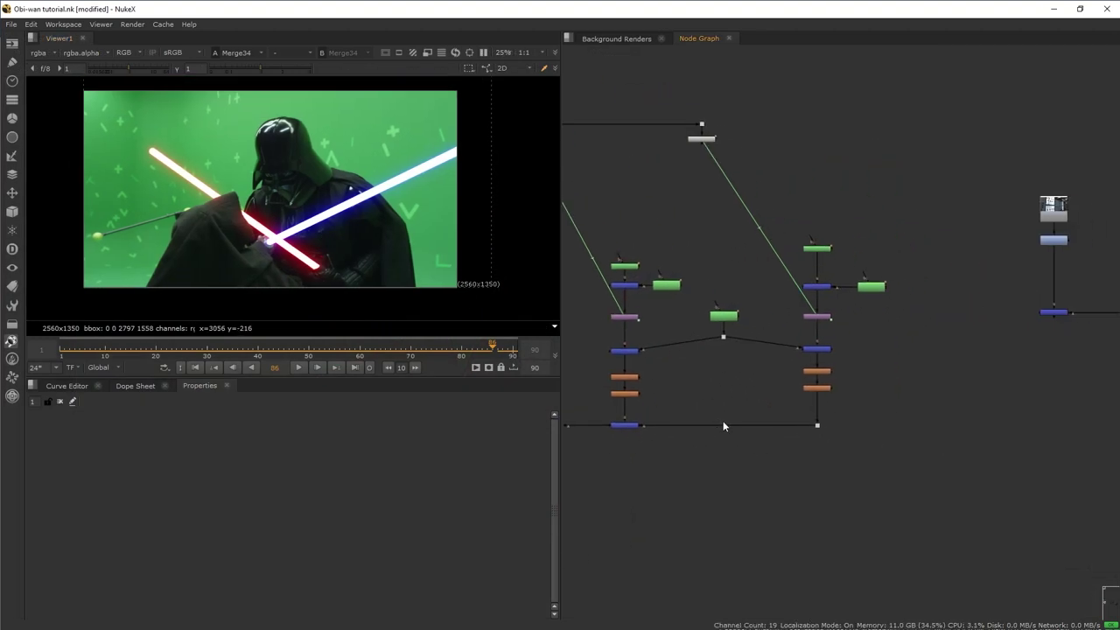
{"action": "left_click", "coordinate": [820, 249]}
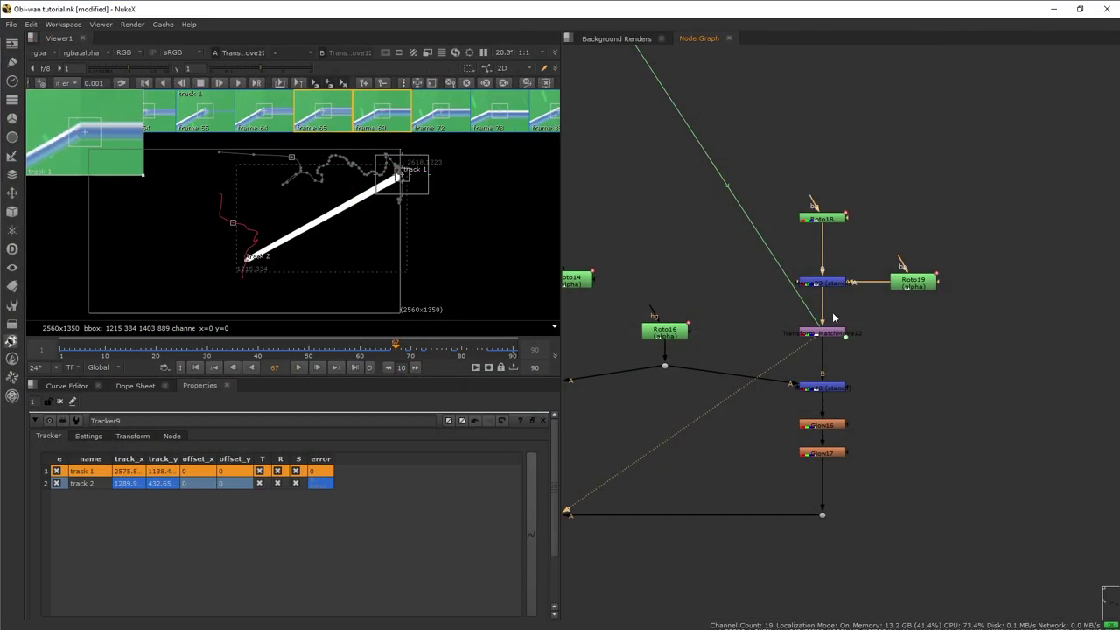
{"action": "double_click", "coordinate": [822, 217]}
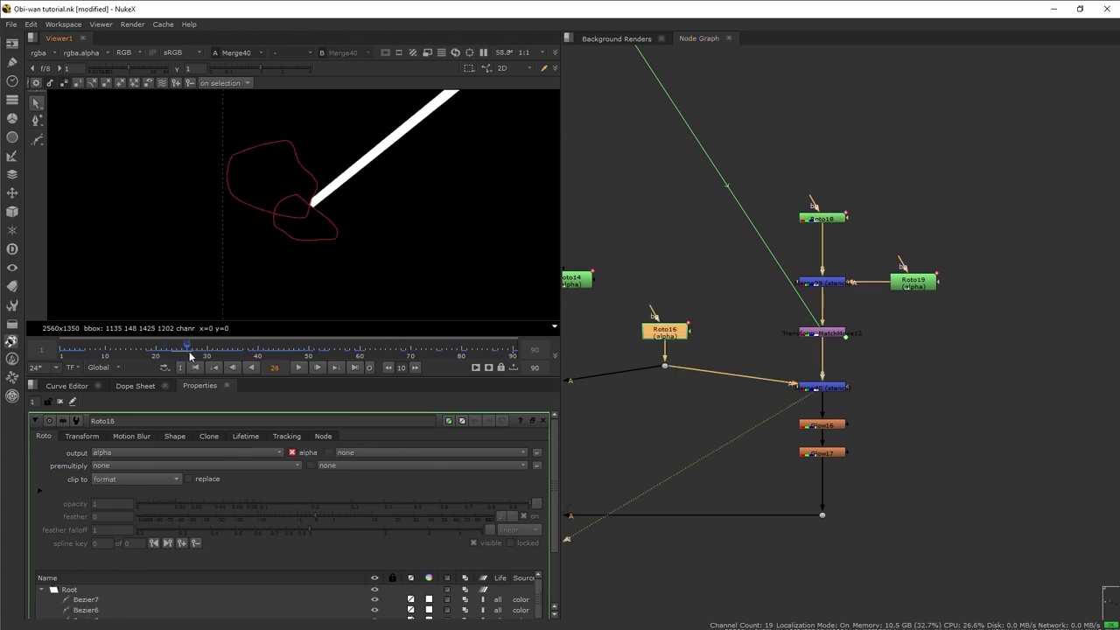
{"action": "left_click_drag", "start_coordinate": [190, 353], "coordinate": [158, 354]}
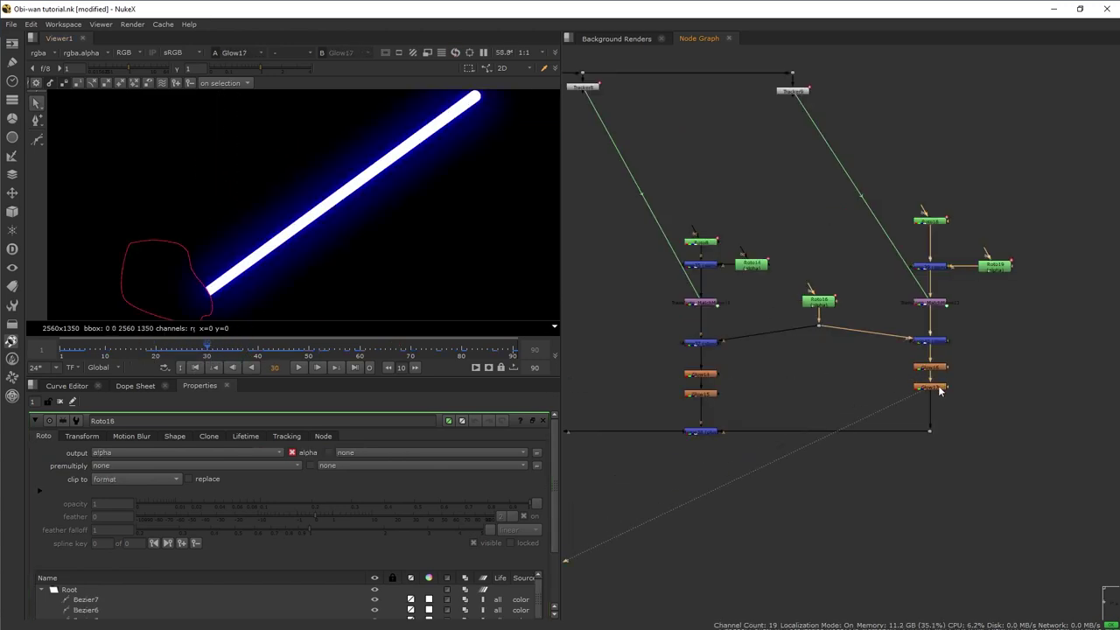
- View the merge that combines the red and blue sabers and play the shot from frame 4
{"action": "left_click", "coordinate": [700, 432]}
{"action": "key", "text": "1"}
{"action": "scroll", "coordinate": [386, 163], "scroll_direction": "down", "scroll_amount": 2}
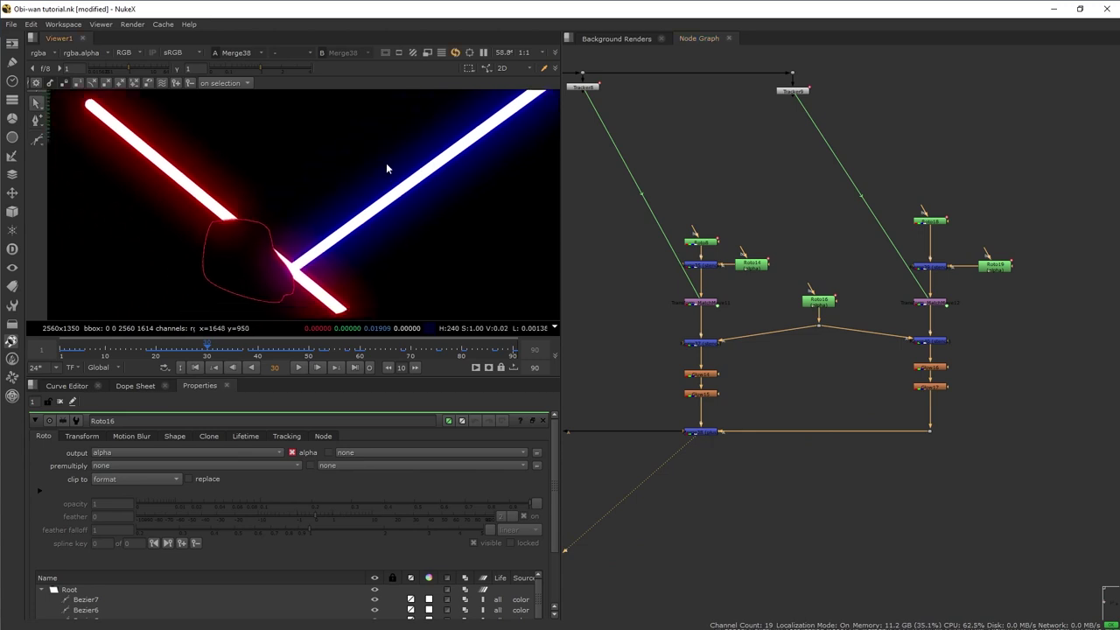
{"action": "left_click_drag", "start_coordinate": [348, 348], "coordinate": [75, 317]}
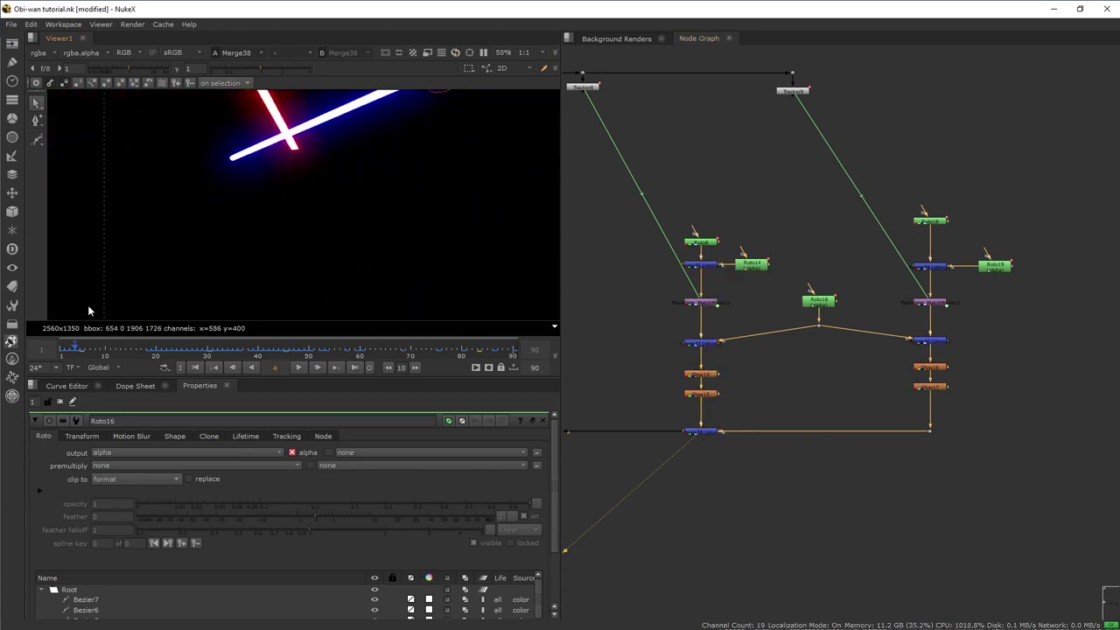
{"action": "scroll", "coordinate": [219, 302], "scroll_direction": "down", "scroll_amount": 2}
{"action": "left_click", "coordinate": [299, 368]}
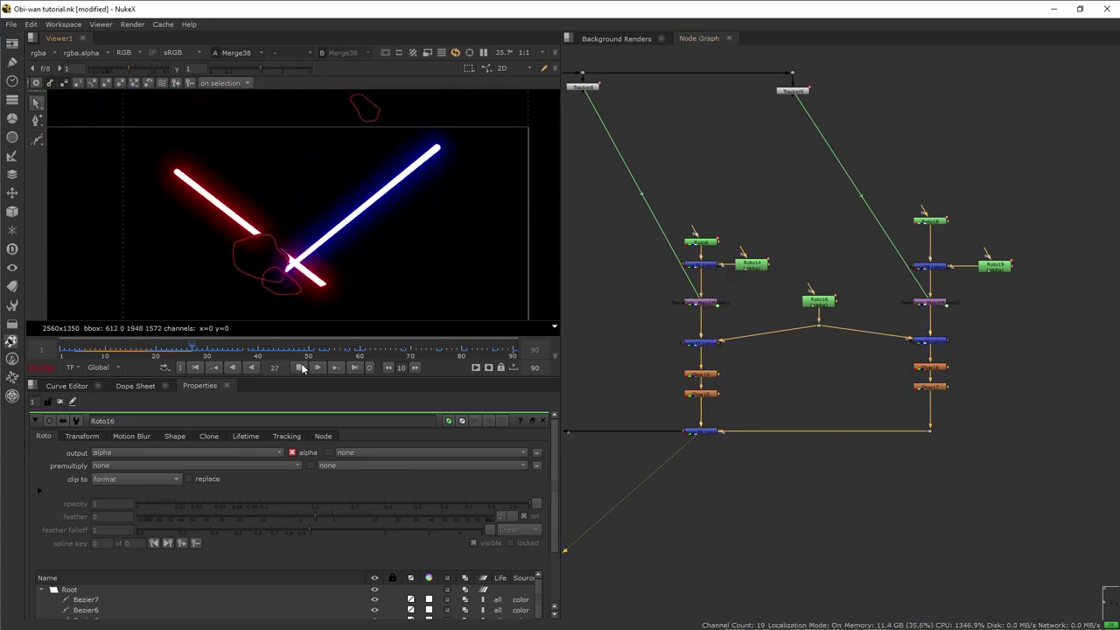
{"action": "left_click", "coordinate": [301, 368]}
- View both glowing sabers composited over the greenscreen footage through Merge34
{"action": "middle_click_drag", "start_coordinate": [771, 409], "coordinate": [971, 376]}
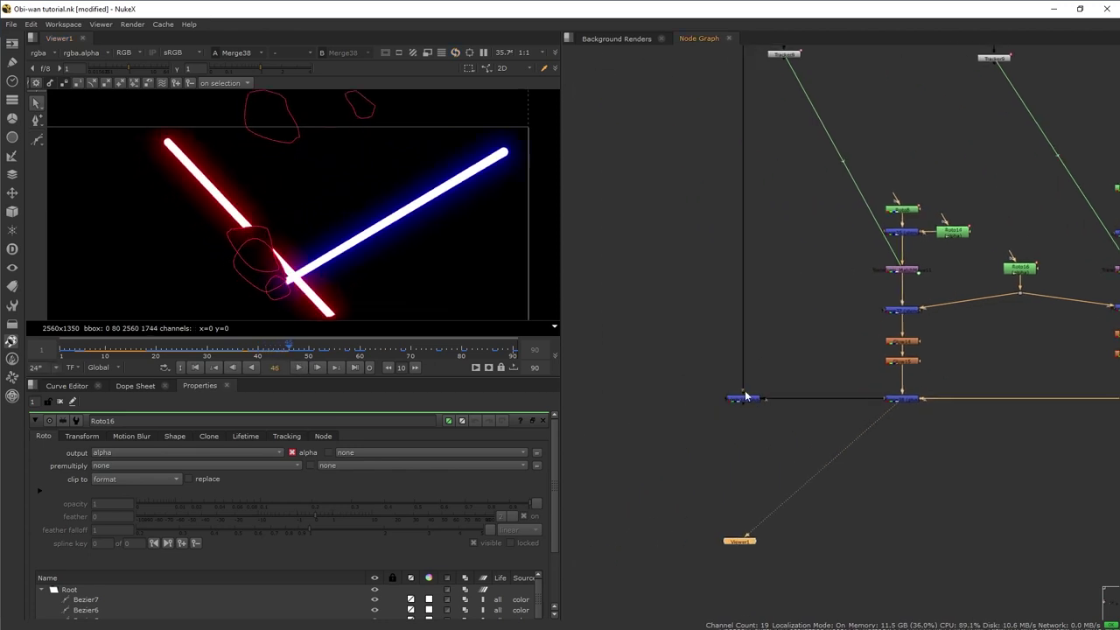
{"action": "left_click", "coordinate": [745, 399]}
{"action": "key", "text": "1"}
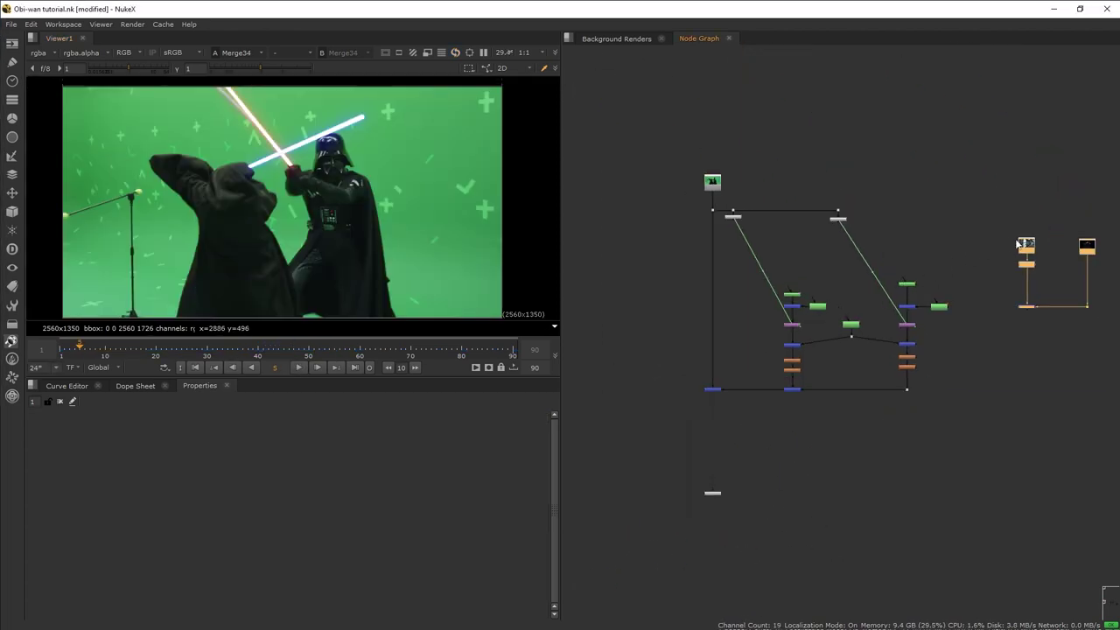
- Move the background and saber matte node group above the greenscreen Read node
{"action": "left_click_drag", "start_coordinate": [1018, 245], "coordinate": [709, 96]}
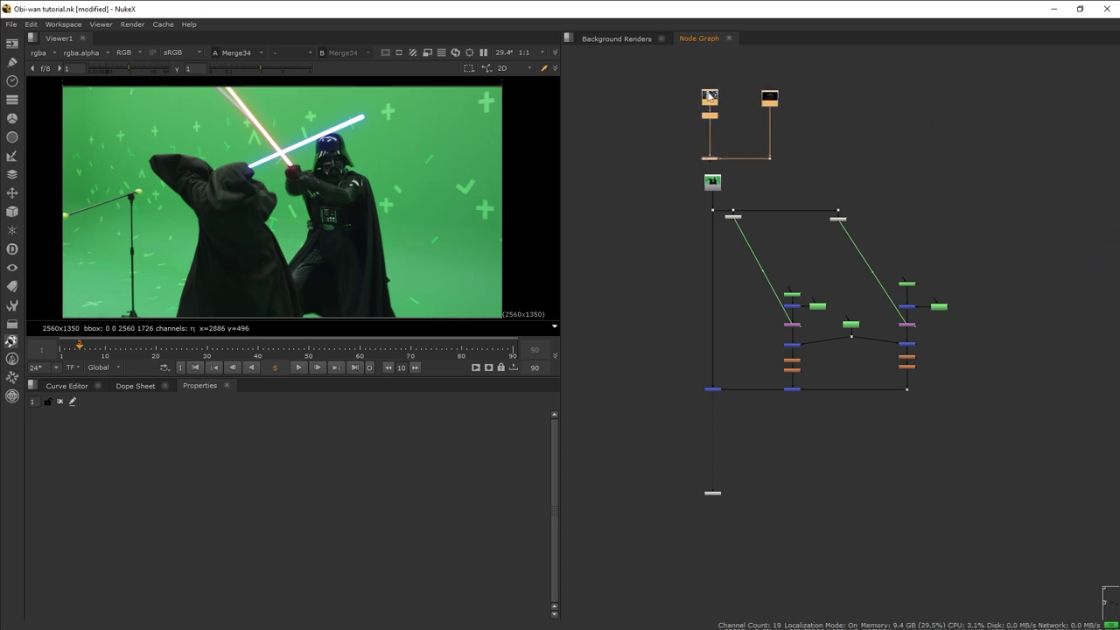
{"action": "left_click", "coordinate": [756, 176]}
{"action": "scroll", "coordinate": [350, 184], "scroll_direction": "up", "scroll_amount": 3}
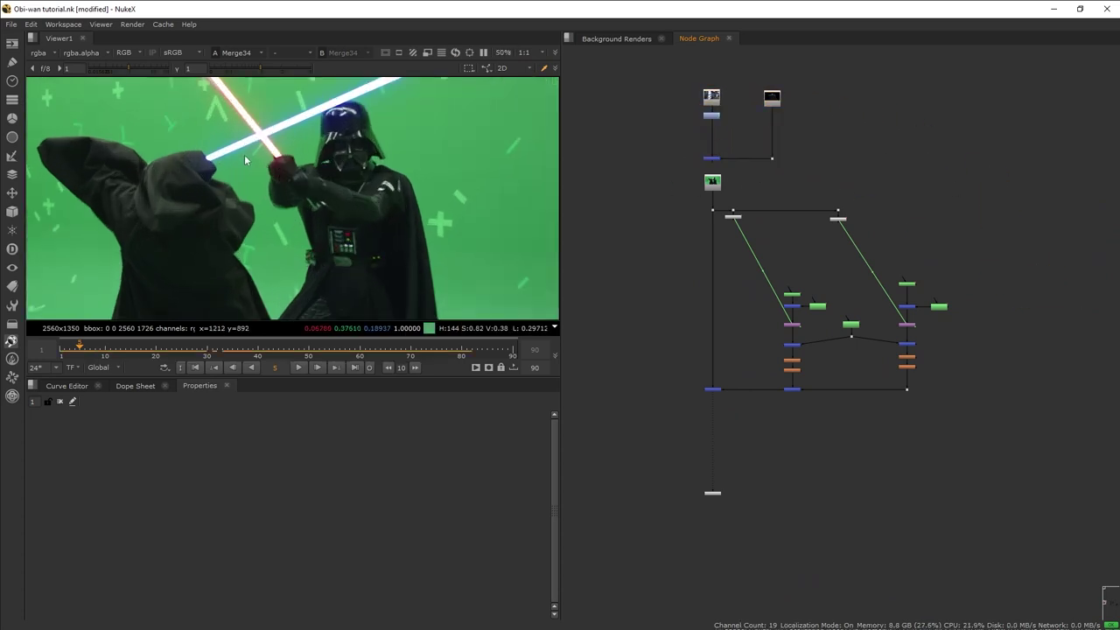
{"action": "scroll", "coordinate": [260, 219], "scroll_direction": "up", "scroll_amount": 1}
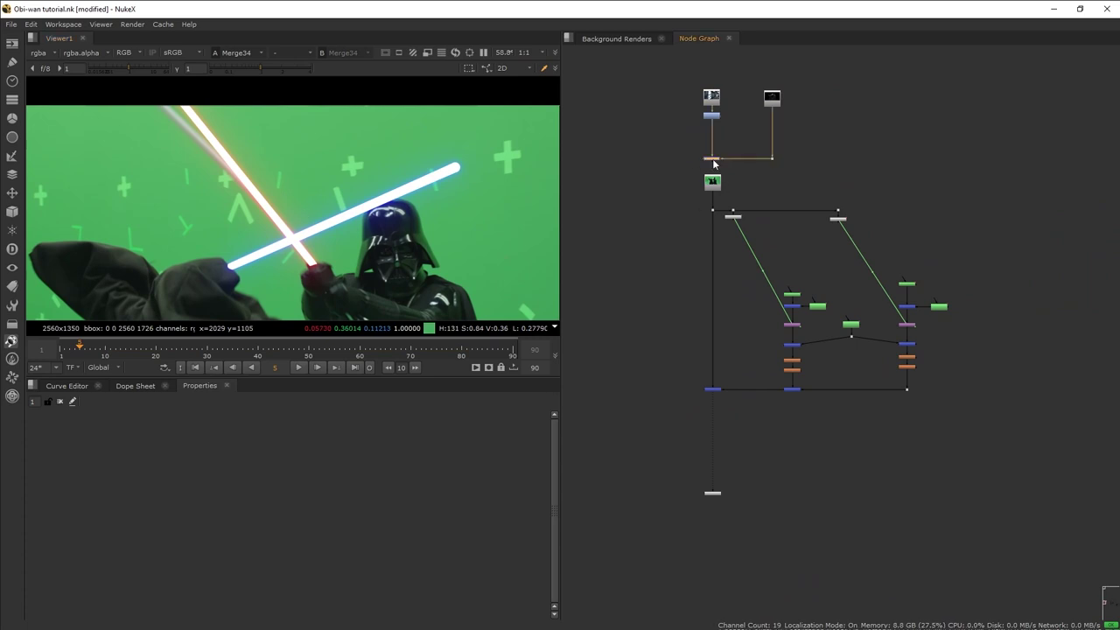
- Compare the output of the background merge, Merge33, with the raw greenscreen clip in Read15
{"action": "left_click", "coordinate": [713, 159]}
{"action": "key", "text": "1"}
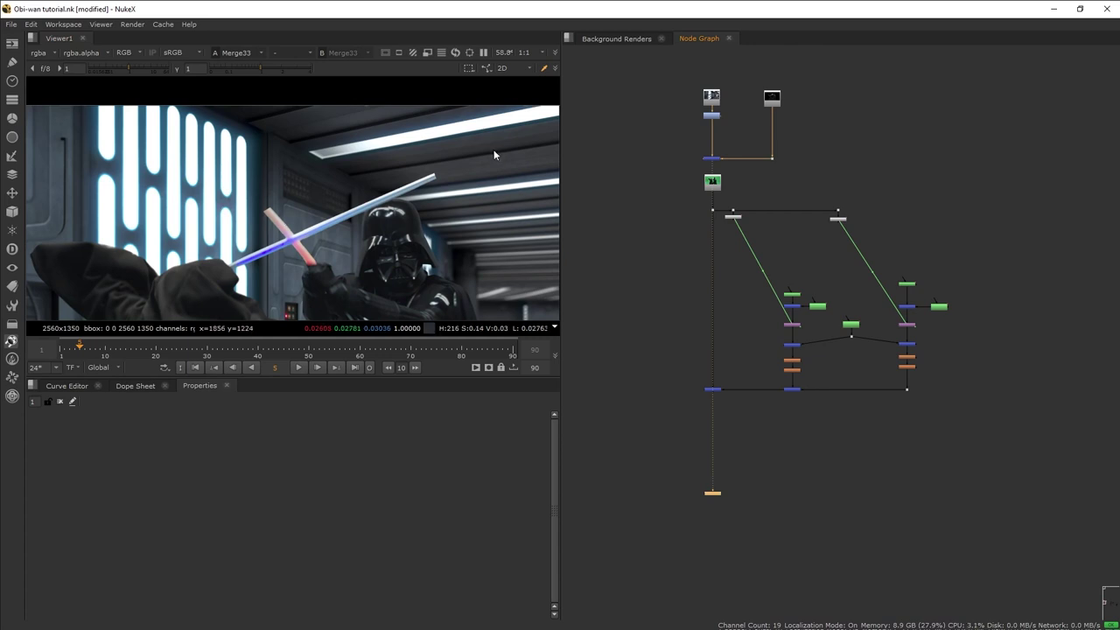
{"action": "left_click", "coordinate": [716, 188]}
{"action": "key", "text": "1"}
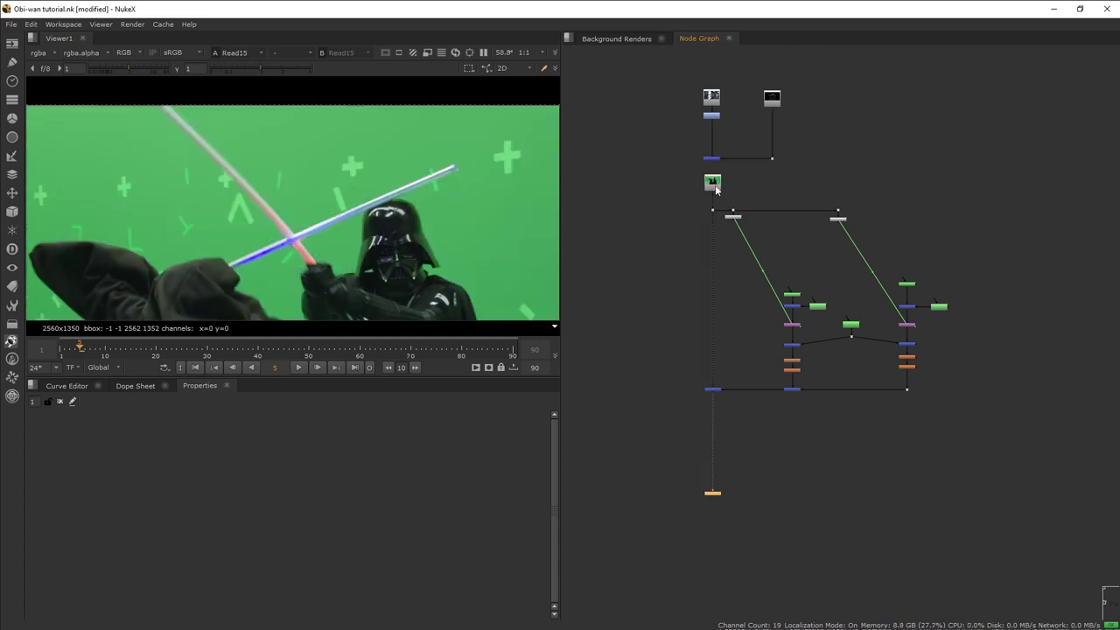
- Replace Read15 with the background merge as the source of the saber composite and play back the final Merge34 result
{"action": "key", "text": "1"}
{"action": "scroll", "coordinate": [712, 189], "scroll_direction": "up", "scroll_amount": 5}
{"action": "middle_click_drag", "start_coordinate": [712, 189], "coordinate": [745, 384]}
{"action": "left_click_drag", "start_coordinate": [746, 380], "coordinate": [745, 304]}
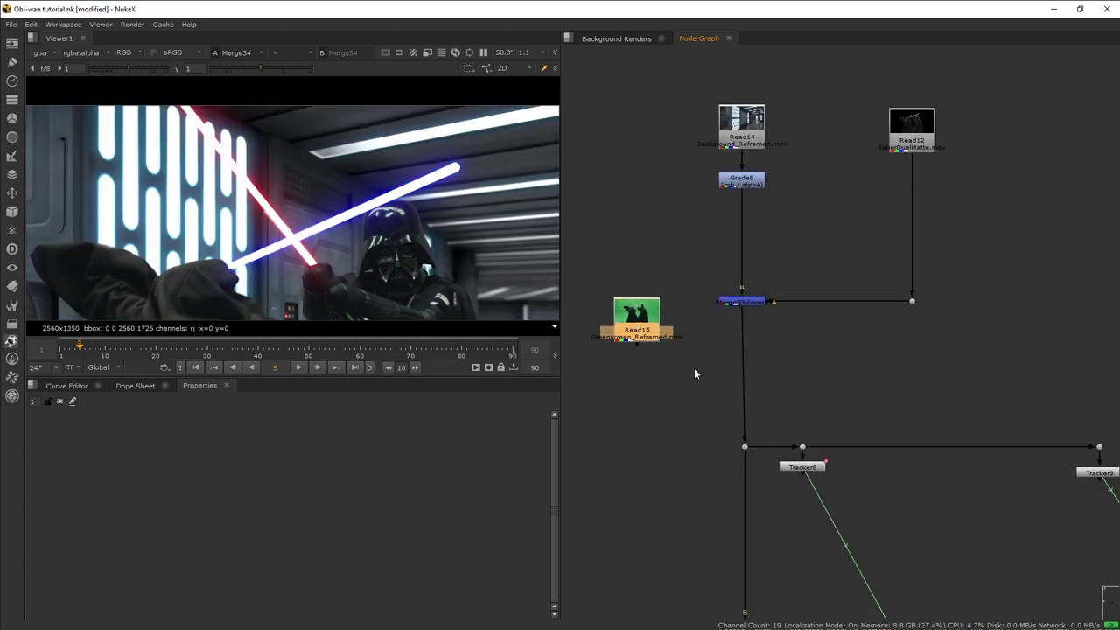
{"action": "scroll", "coordinate": [652, 322], "scroll_direction": "down", "scroll_amount": 2}
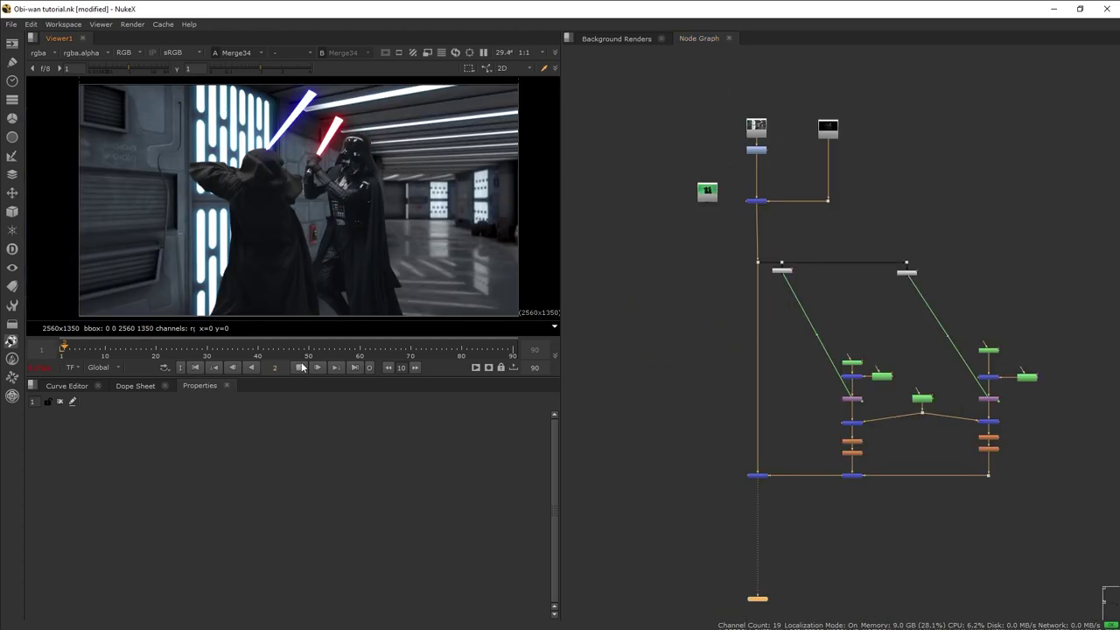
{"action": "left_click", "coordinate": [300, 367]}
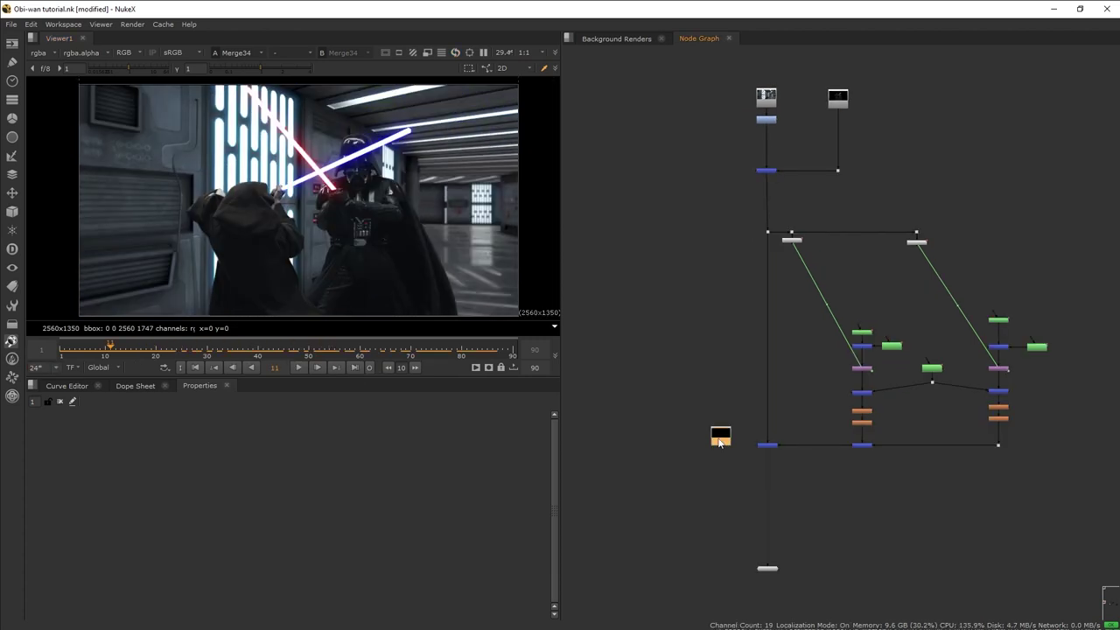
- View the spark hit clip in Read13 and scrub through its burst frames
{"action": "key", "text": "1"}
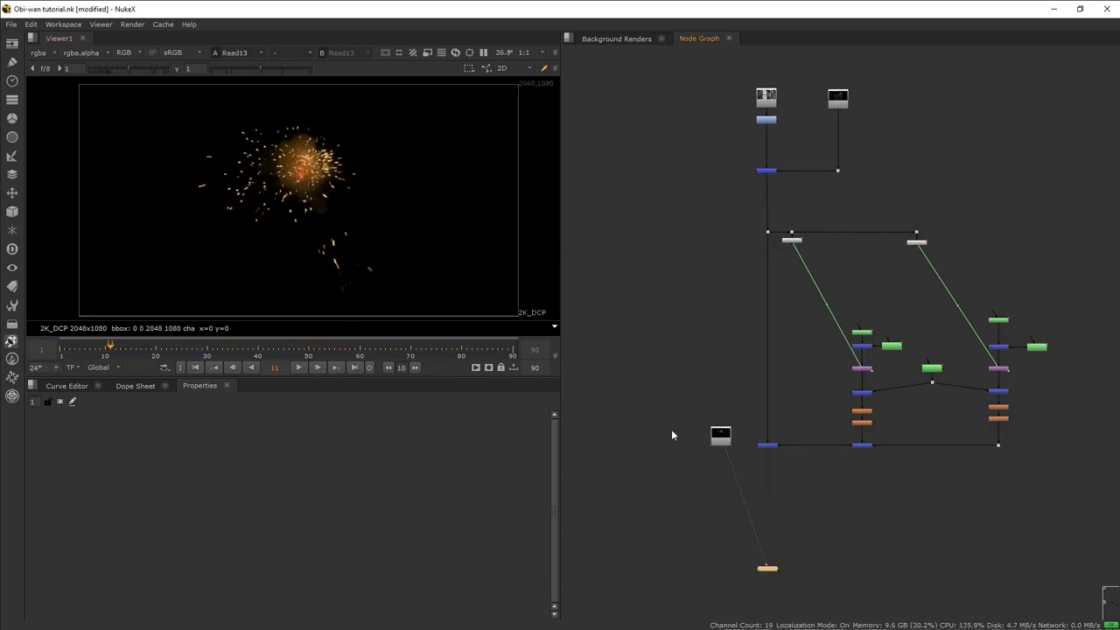
{"action": "left_click_drag", "start_coordinate": [85, 355], "coordinate": [108, 356]}
{"action": "scroll", "coordinate": [720, 473], "scroll_direction": "up", "scroll_amount": 5}
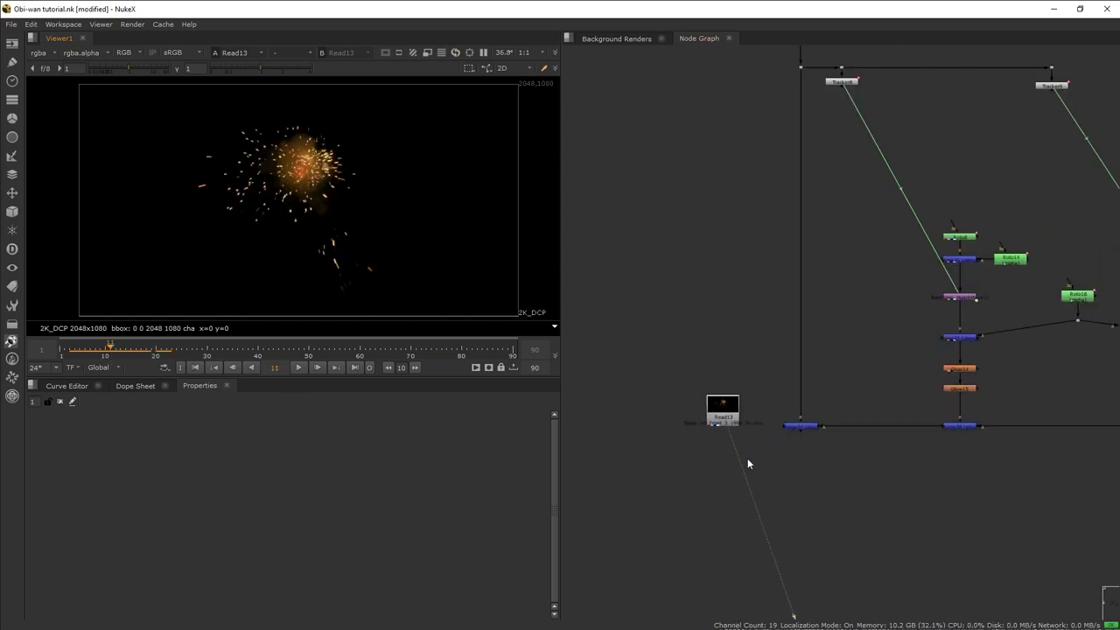
- Add a Kronos node and connect it below the spark clip in Read13
{"action": "key", "text": "Tab"}
{"action": "type", "text": "kron"}
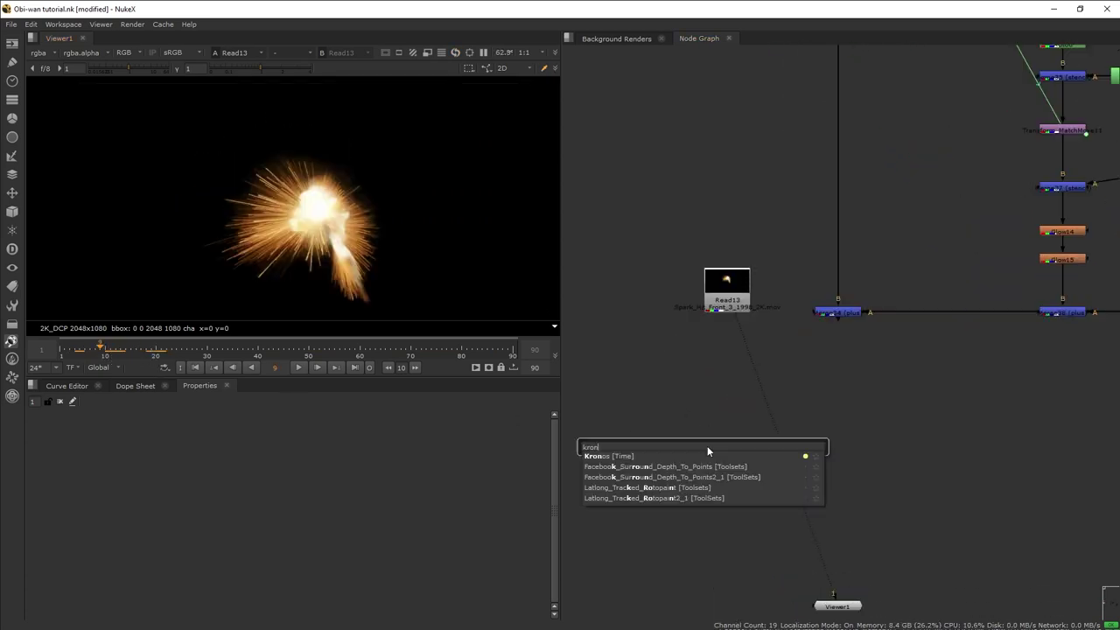
{"action": "type", "text": "o"}
{"action": "key", "text": "Return"}
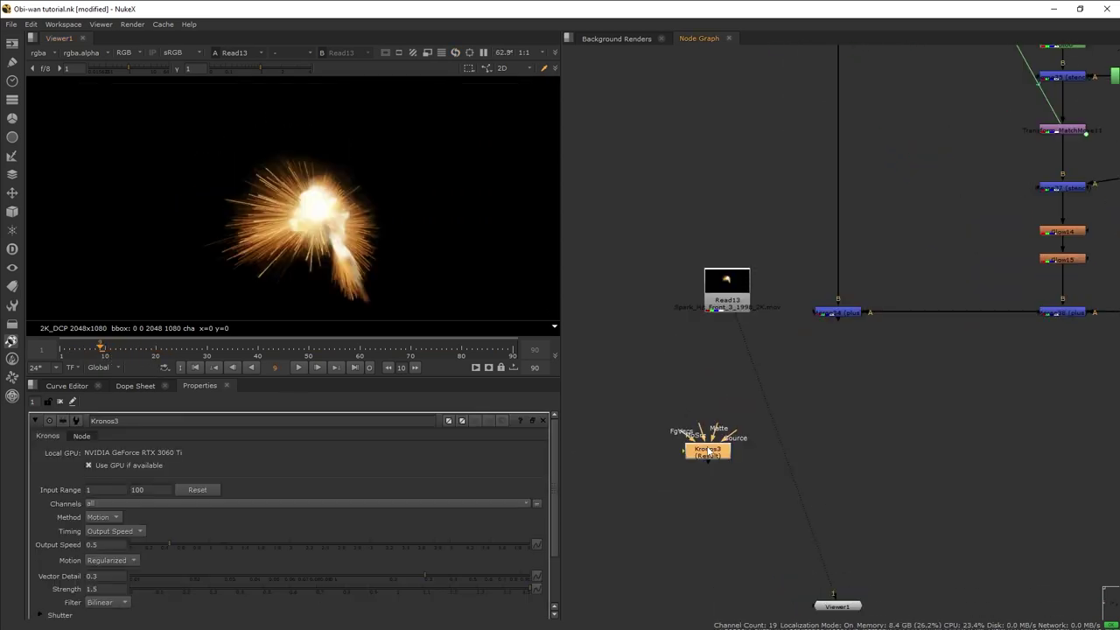
{"action": "left_click_drag", "start_coordinate": [707, 445], "coordinate": [723, 378]}
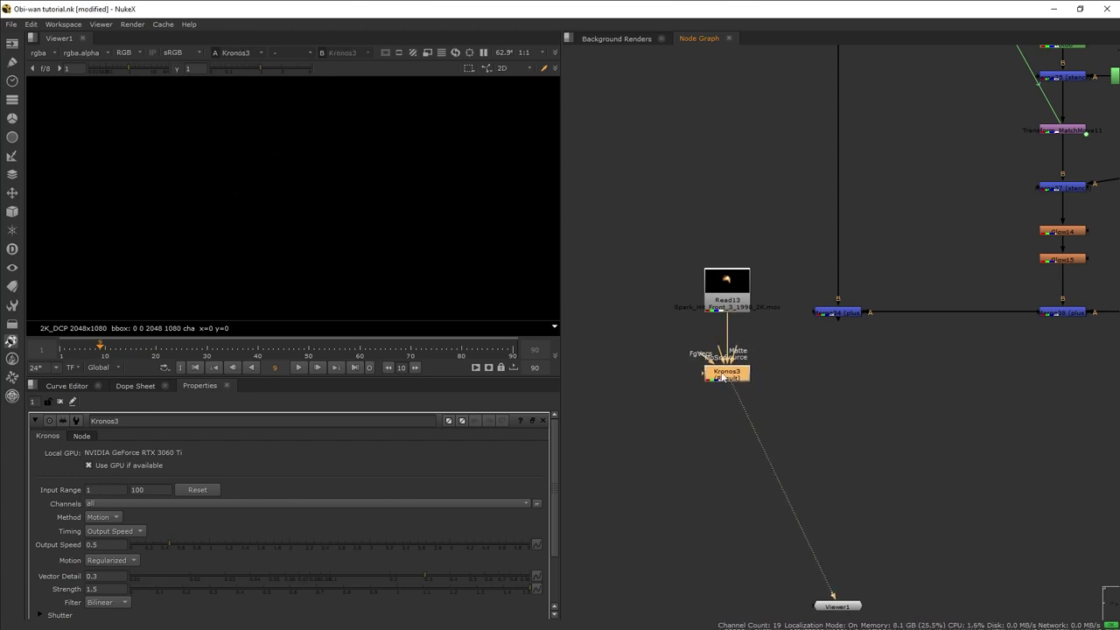
- Check the spark clip's frame range in Read13, and set the Kronos input range to 1–68 and output speed to 1.5
{"action": "double_click", "coordinate": [715, 288]}
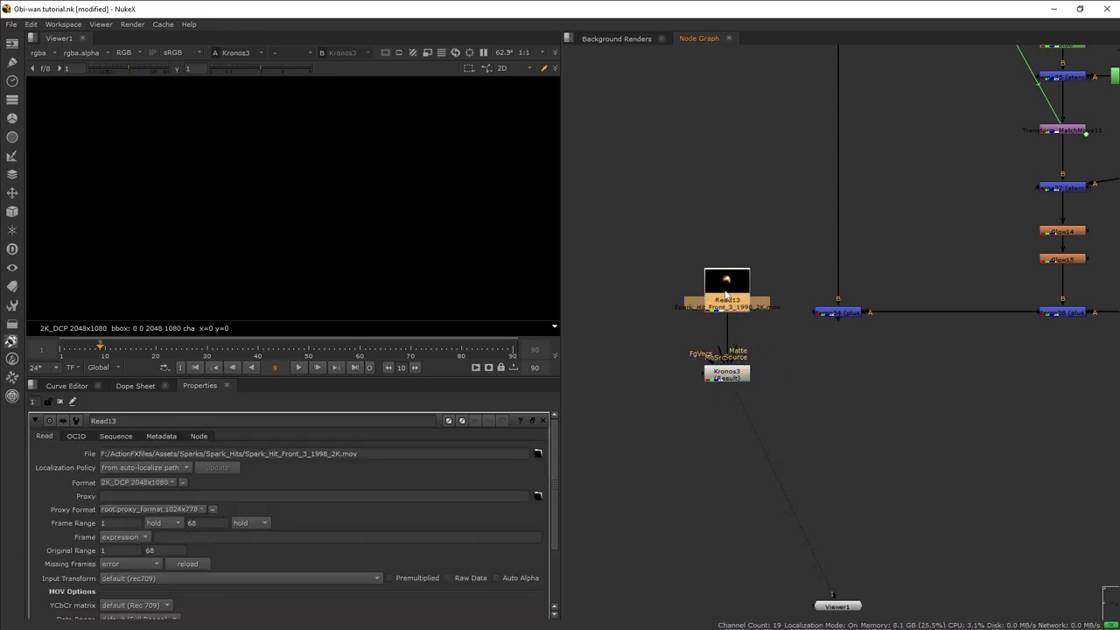
{"action": "double_click", "coordinate": [743, 378]}
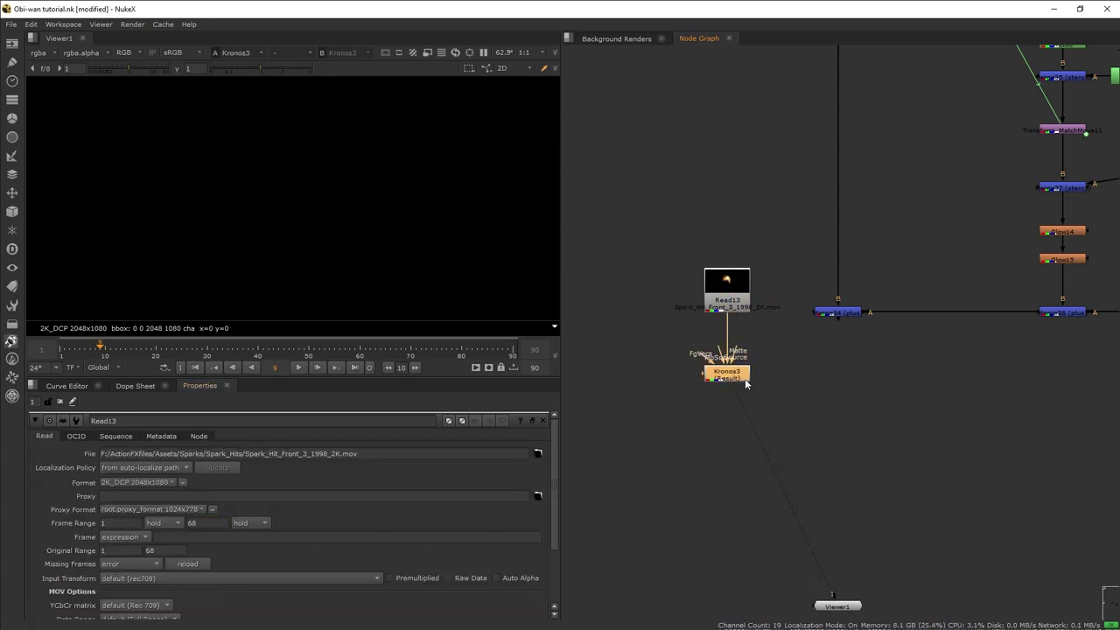
{"action": "left_click", "coordinate": [686, 511]}
{"action": "left_click", "coordinate": [100, 545]}
{"action": "type", "text": "1.5"}
{"action": "key", "text": "Return"}
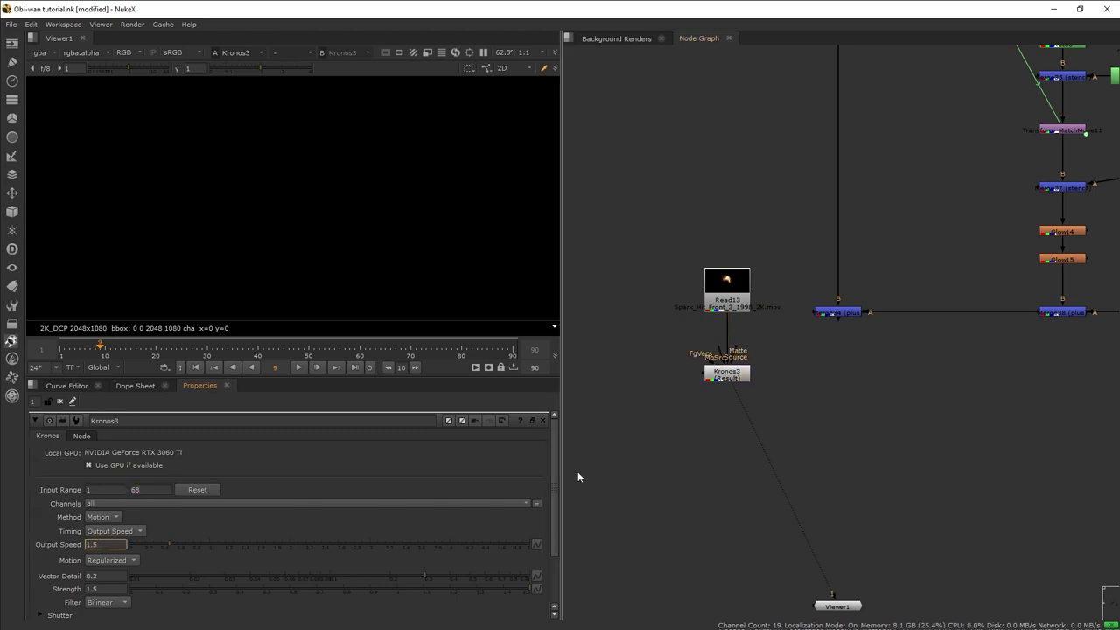
- Insert a Merge node below Merge34, connect its A input to Kronos3, and set its operation to plus
{"action": "left_click_drag", "start_coordinate": [726, 374], "coordinate": [726, 353]}
{"action": "key", "text": "1"}
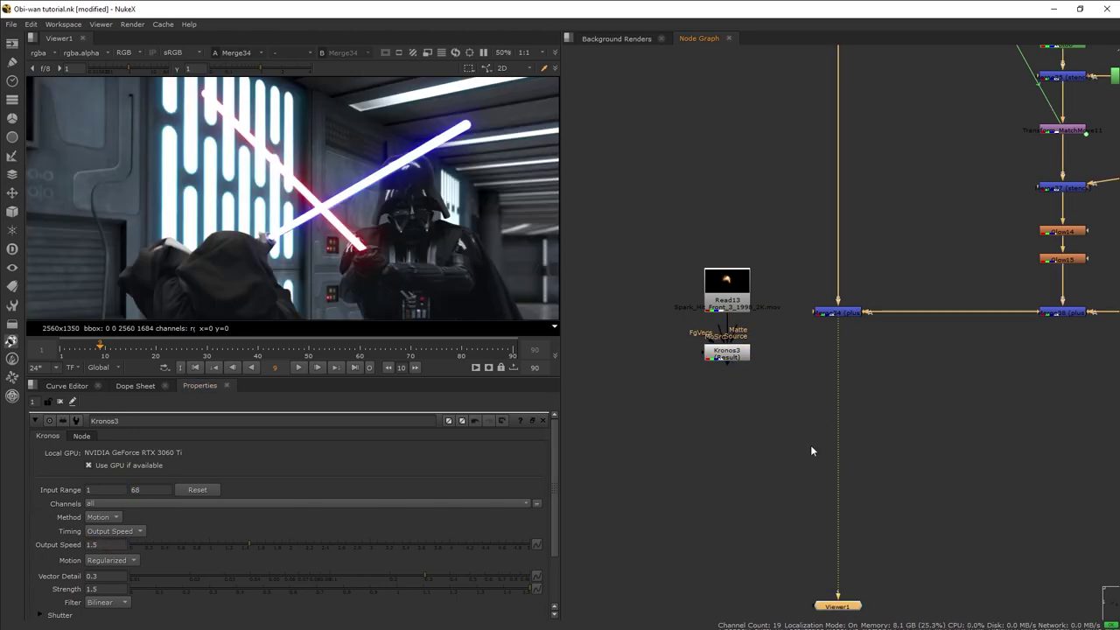
{"action": "left_click", "coordinate": [810, 445]}
{"action": "key", "text": "m"}
{"action": "left_click_drag", "start_coordinate": [810, 446], "coordinate": [728, 357]}
{"action": "left_click", "coordinate": [109, 454]}
{"action": "left_click", "coordinate": [110, 480]}
{"action": "left_click", "coordinate": [725, 437]}
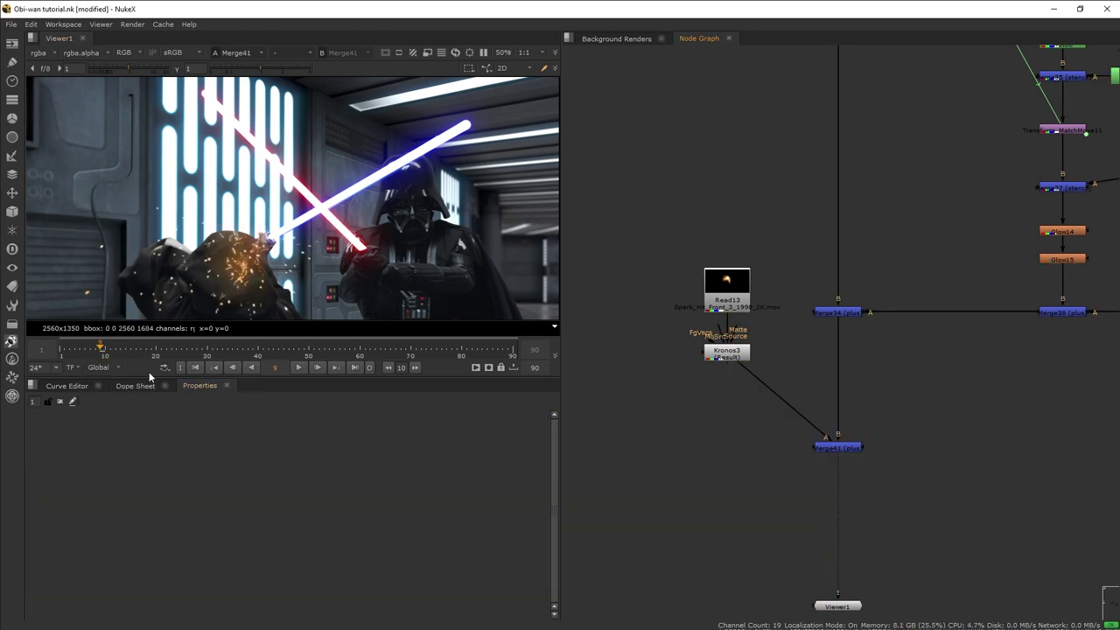
- Go to frame 5, insert a TimeOffset node between Kronos3 and the spark merge, and bring up its dope sheet
{"action": "mouse_move", "coordinate": [94, 351]}
{"action": "left_mouse_down"}
{"action": "mouse_move", "coordinate": [51, 353]}
{"action": "mouse_move", "coordinate": [80, 350]}
{"action": "left_mouse_up"}
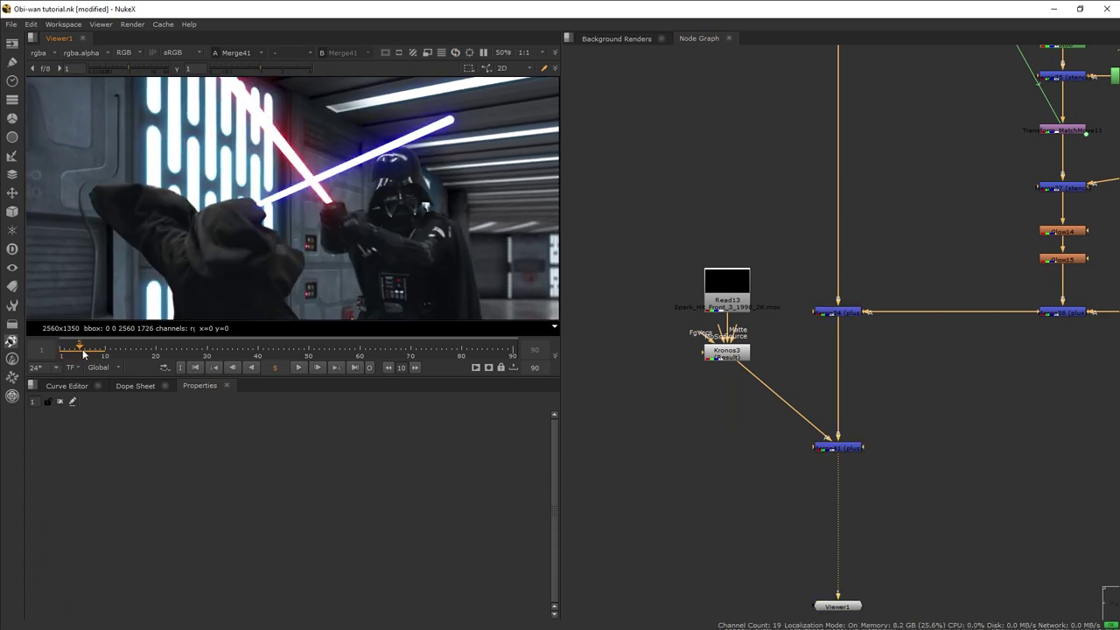
{"action": "key", "text": "Tab"}
{"action": "type", "text": "time"}
{"action": "key", "text": "Return"}
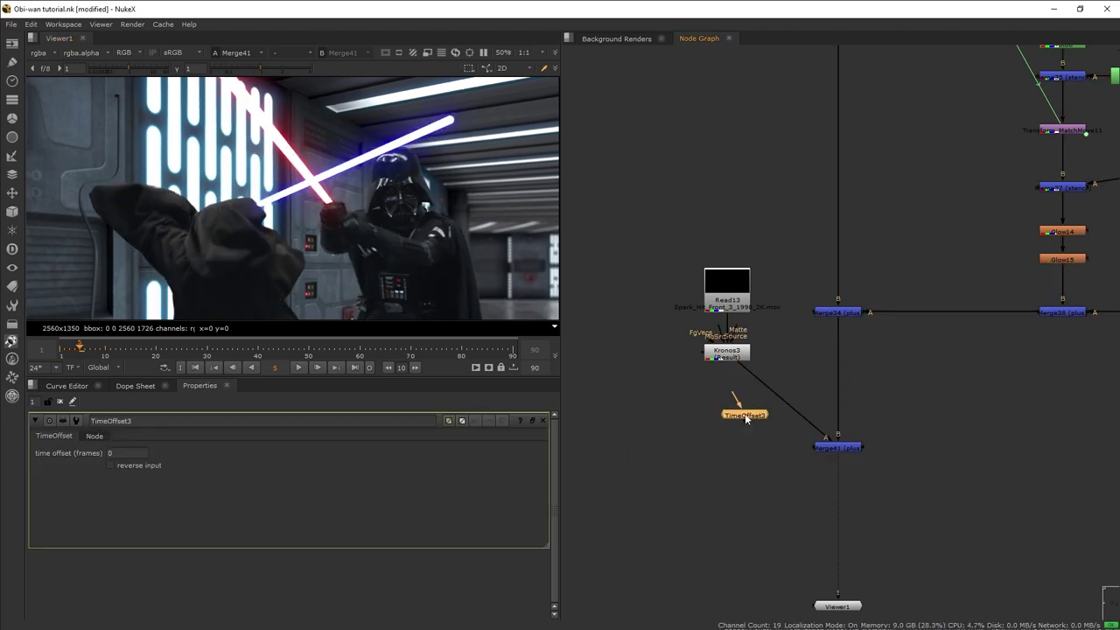
{"action": "left_click_drag", "start_coordinate": [745, 413], "coordinate": [728, 388]}
{"action": "left_click", "coordinate": [131, 388]}
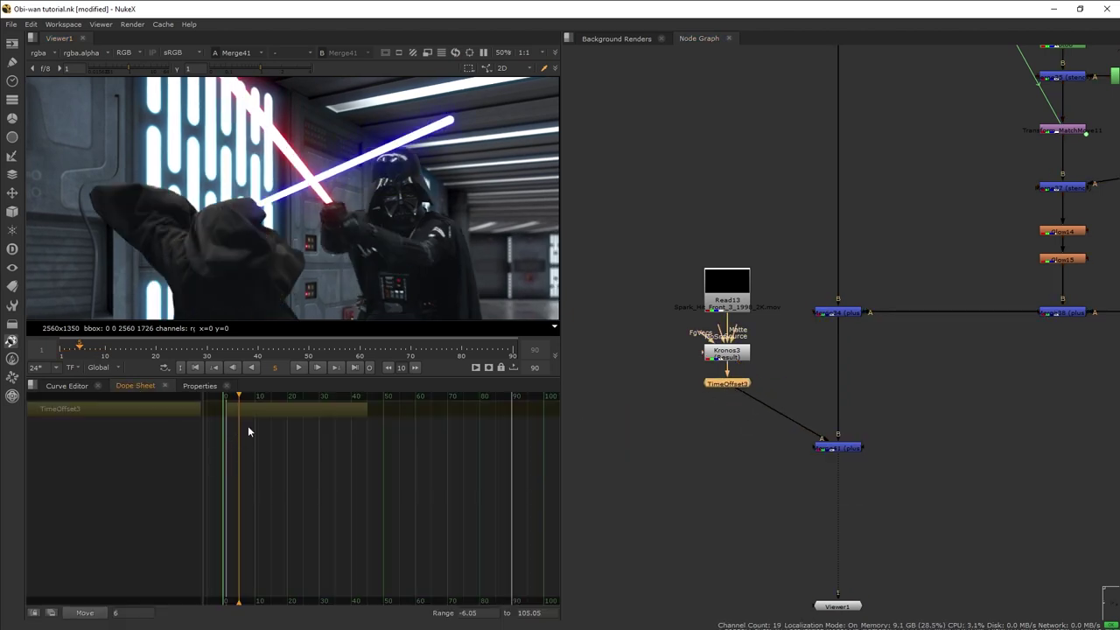
- Shift the TimeOffset3 spark clip one frame earlier, to an offset of -1, and insert a Reformat node below TimeOffset3
{"action": "left_click", "coordinate": [243, 407]}
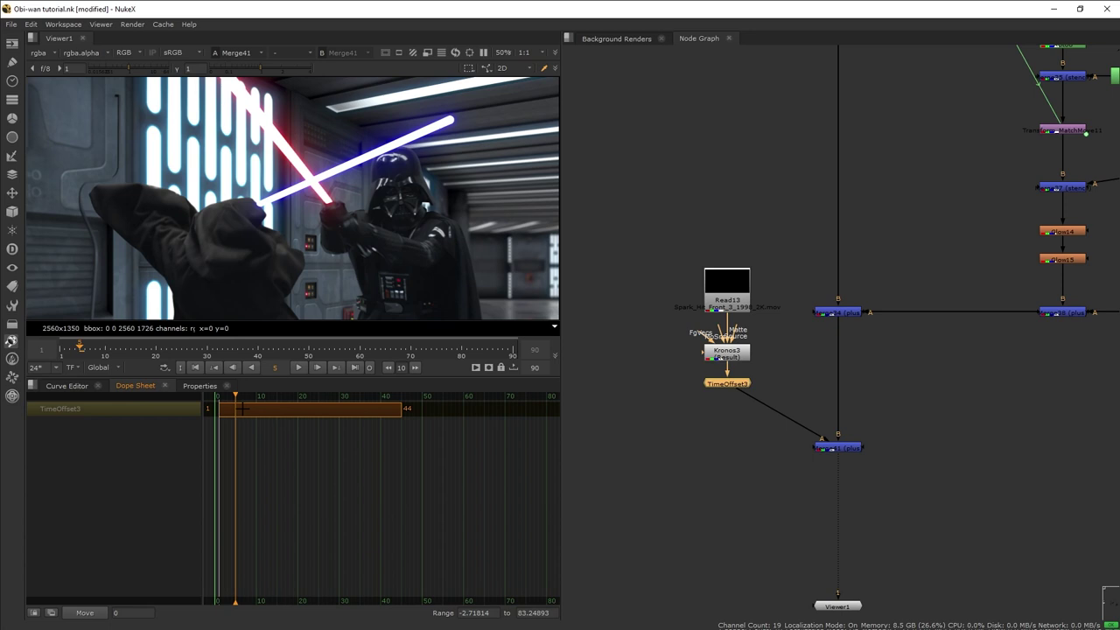
{"action": "left_click_drag", "start_coordinate": [244, 408], "coordinate": [239, 407]}
{"action": "left_click", "coordinate": [765, 463]}
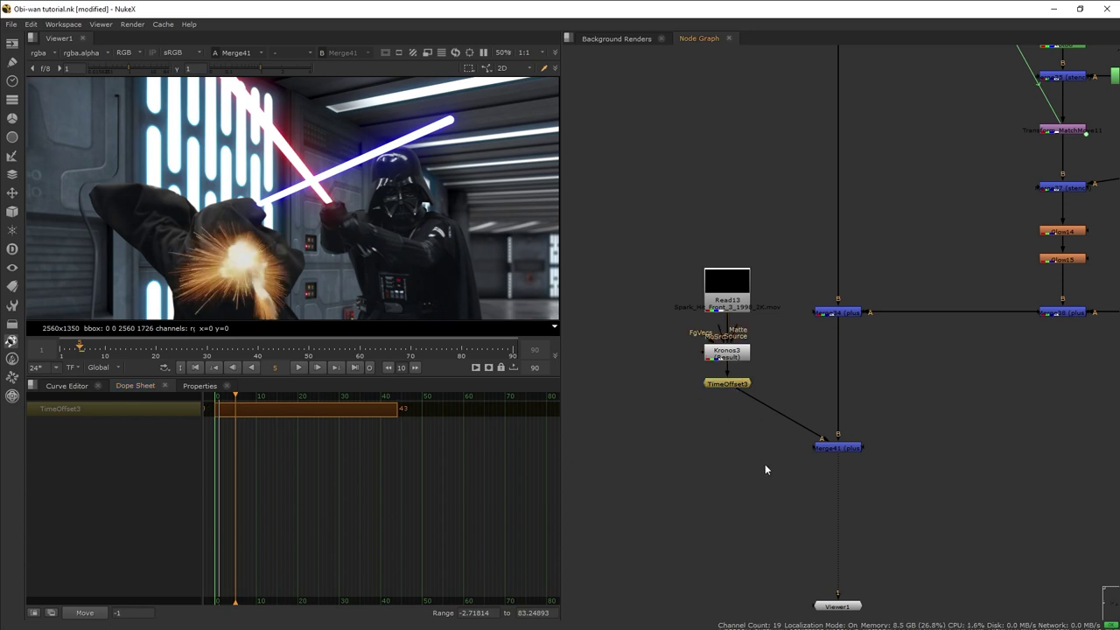
{"action": "key", "text": "Tab"}
{"action": "type", "text": "reformat"}
{"action": "key", "text": "Return"}
{"action": "left_click_drag", "start_coordinate": [733, 431], "coordinate": [736, 341]}
- Insert a Transform node below Reformat6, move the sparks onto the crossing of the blades, and scale them to 0.615
{"action": "left_click", "coordinate": [739, 391]}
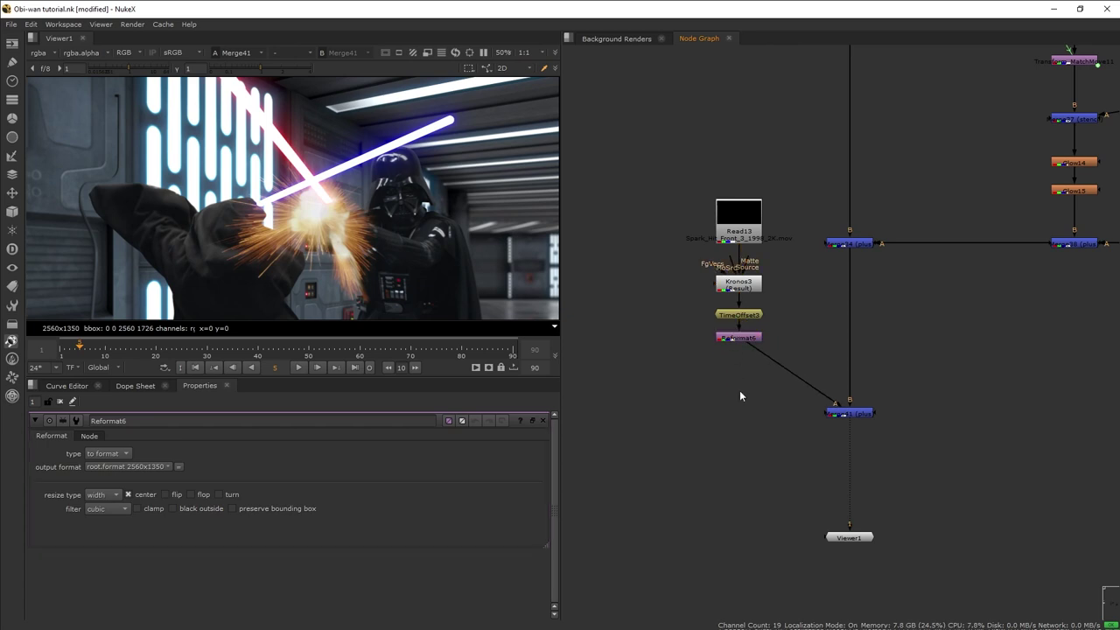
{"action": "key", "text": "Tab"}
{"action": "type", "text": "transform"}
{"action": "key", "text": "Return"}
{"action": "mouse_move", "coordinate": [752, 388]}
{"action": "left_mouse_down"}
{"action": "mouse_move", "coordinate": [785, 354]}
{"action": "mouse_move", "coordinate": [754, 372]}
{"action": "left_mouse_up"}
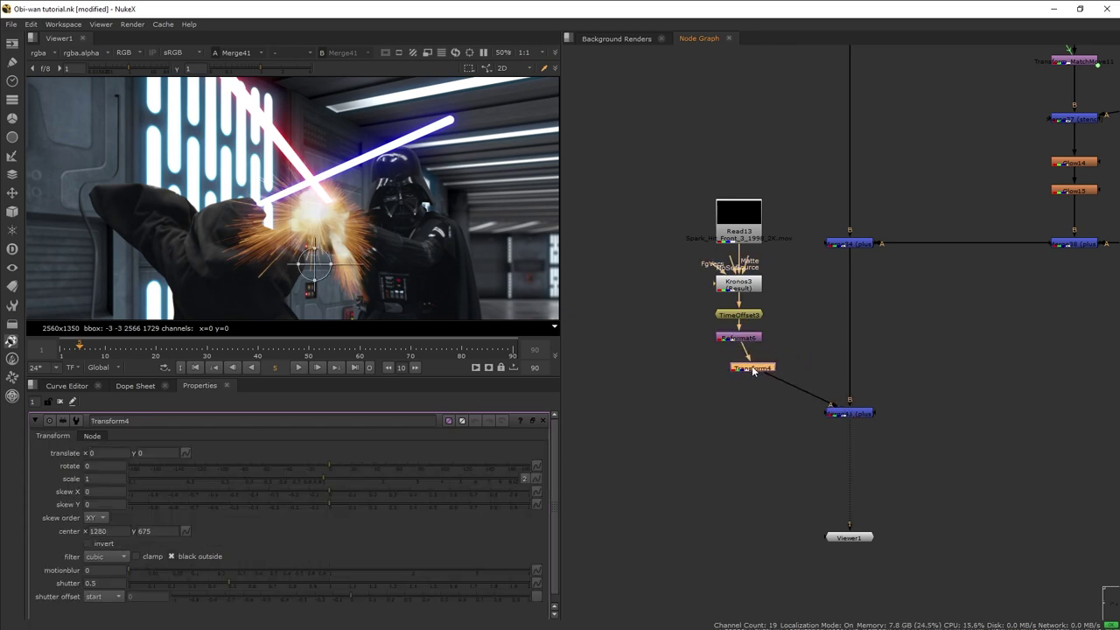
{"action": "left_click_drag", "start_coordinate": [308, 260], "coordinate": [308, 180]}
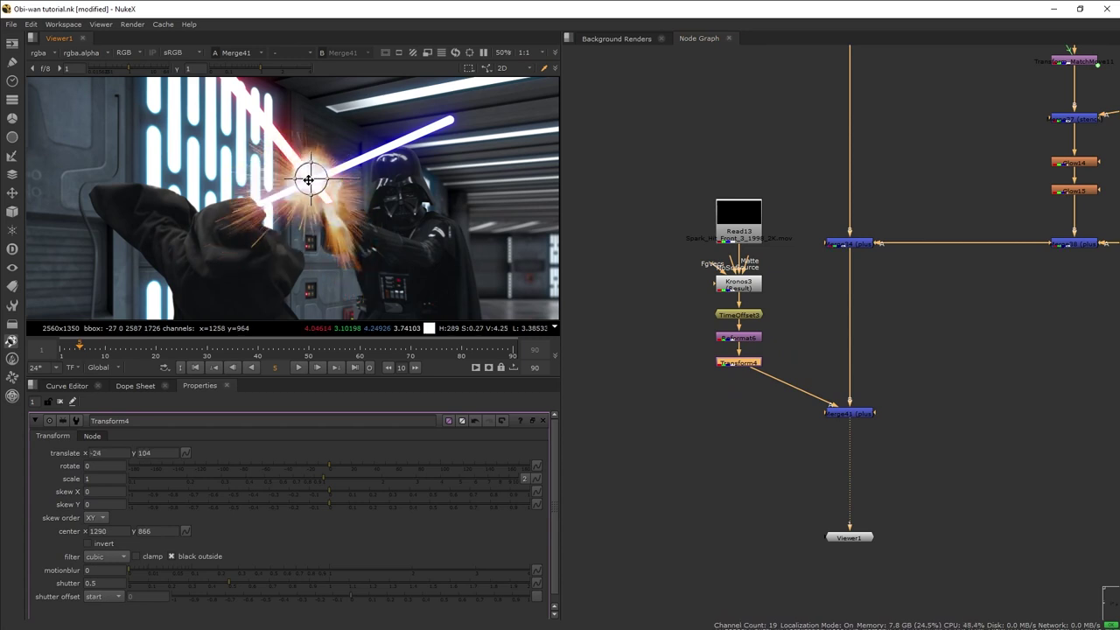
{"action": "left_click_drag", "start_coordinate": [297, 480], "coordinate": [289, 478]}
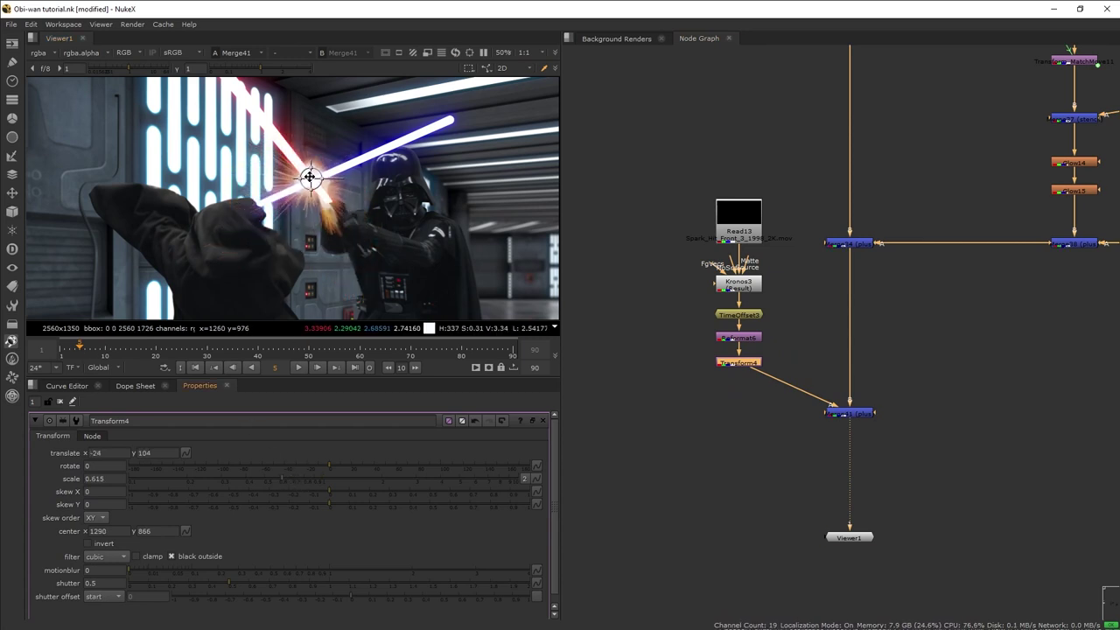
{"action": "left_click_drag", "start_coordinate": [309, 176], "coordinate": [309, 181]}
- Insert a Glow node below the spark Transform and set its brightness to 1.39 and size to 4.8
{"action": "key", "text": "g"}
{"action": "left_click_drag", "start_coordinate": [775, 388], "coordinate": [735, 385]}
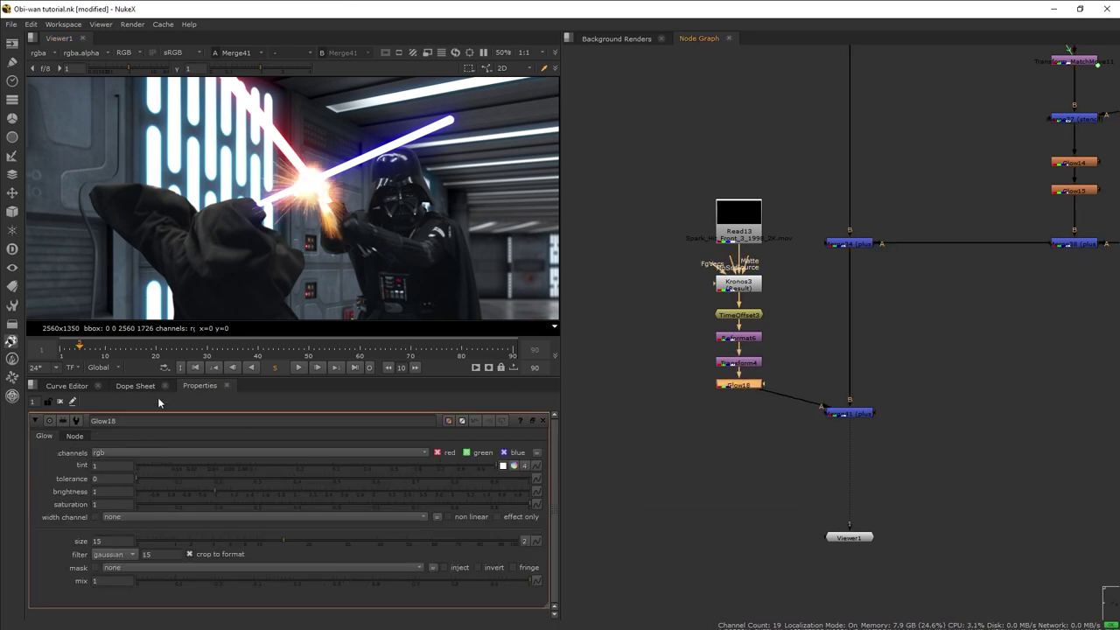
{"action": "left_click", "coordinate": [90, 349]}
{"action": "left_click_drag", "start_coordinate": [216, 491], "coordinate": [246, 491]}
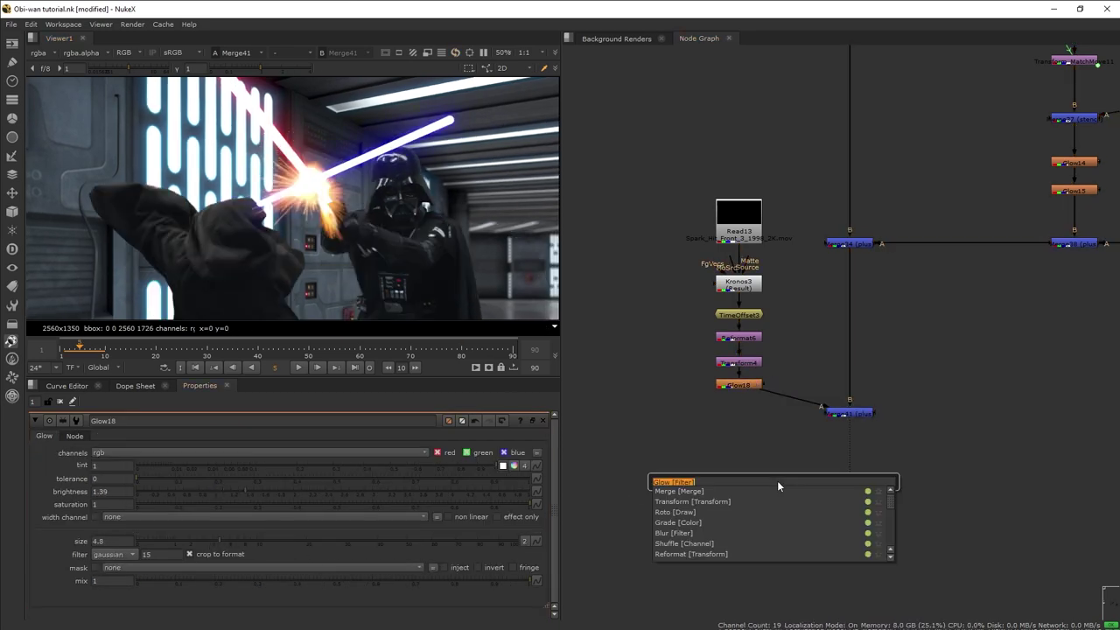
- Insert a HueShift node between Glow18 and Merge41, adjust its overall saturation, and review the sparks enlarged around frame 7
{"action": "type", "text": "hue"}
{"action": "key", "text": "Return"}
{"action": "left_click_drag", "start_coordinate": [777, 454], "coordinate": [739, 406]}
{"action": "left_click_drag", "start_coordinate": [849, 413], "coordinate": [849, 430]}
{"action": "left_click", "coordinate": [747, 409]}
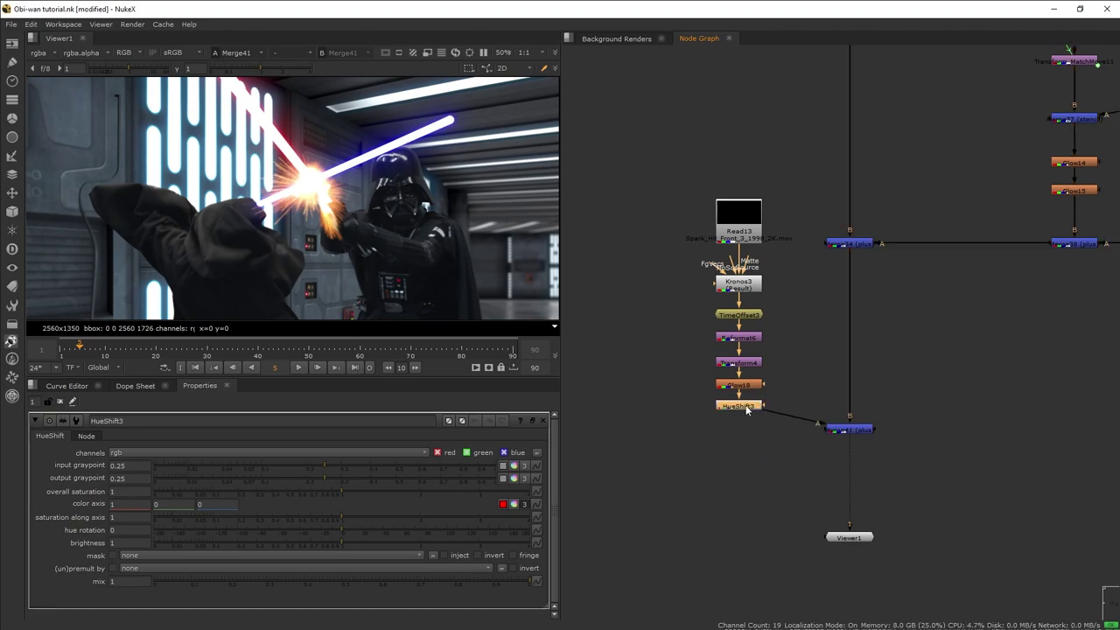
{"action": "left_click", "coordinate": [337, 492]}
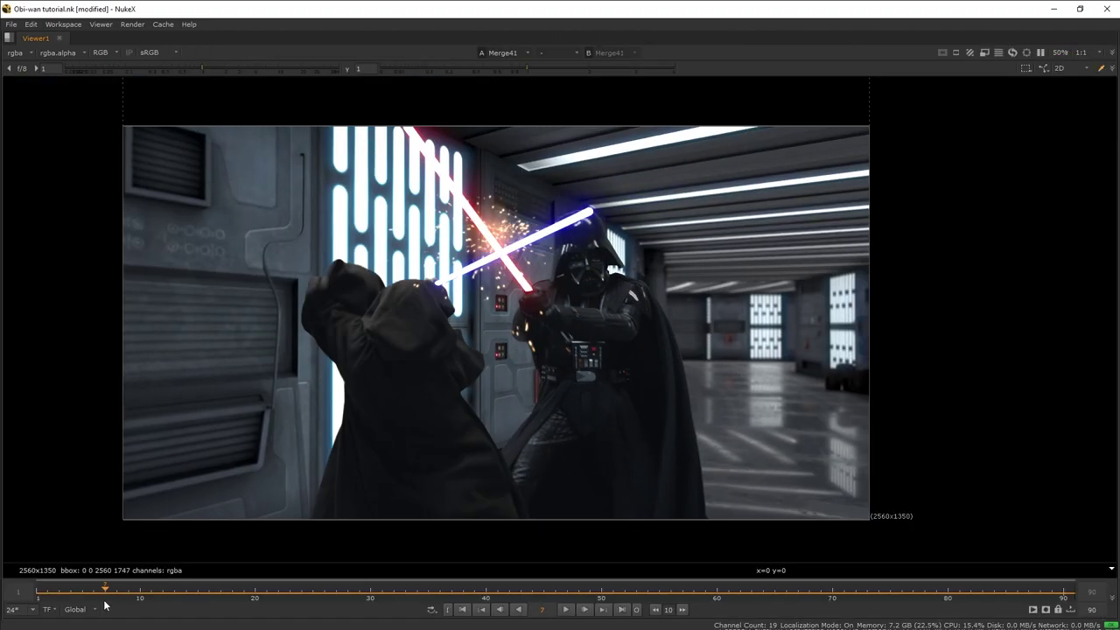
{"action": "mouse_move", "coordinate": [105, 605]}
{"action": "left_mouse_down"}
{"action": "mouse_move", "coordinate": [76, 619]}
{"action": "mouse_move", "coordinate": [94, 622]}
{"action": "left_mouse_up"}
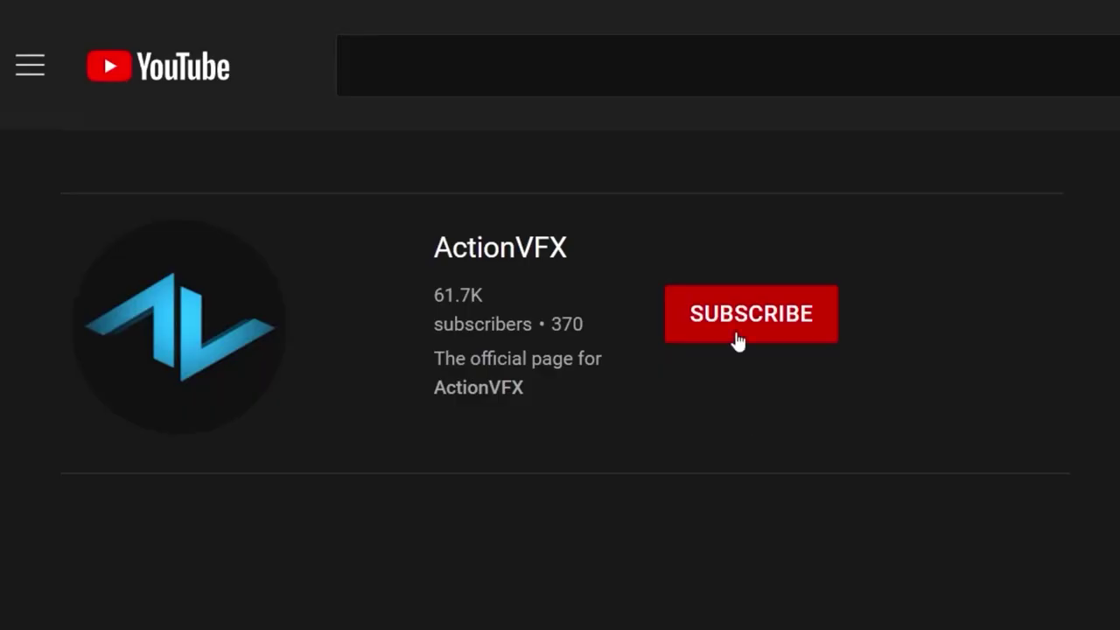
{"action": "left_click", "coordinate": [738, 338]}
{"action": "left_click", "coordinate": [813, 321]}
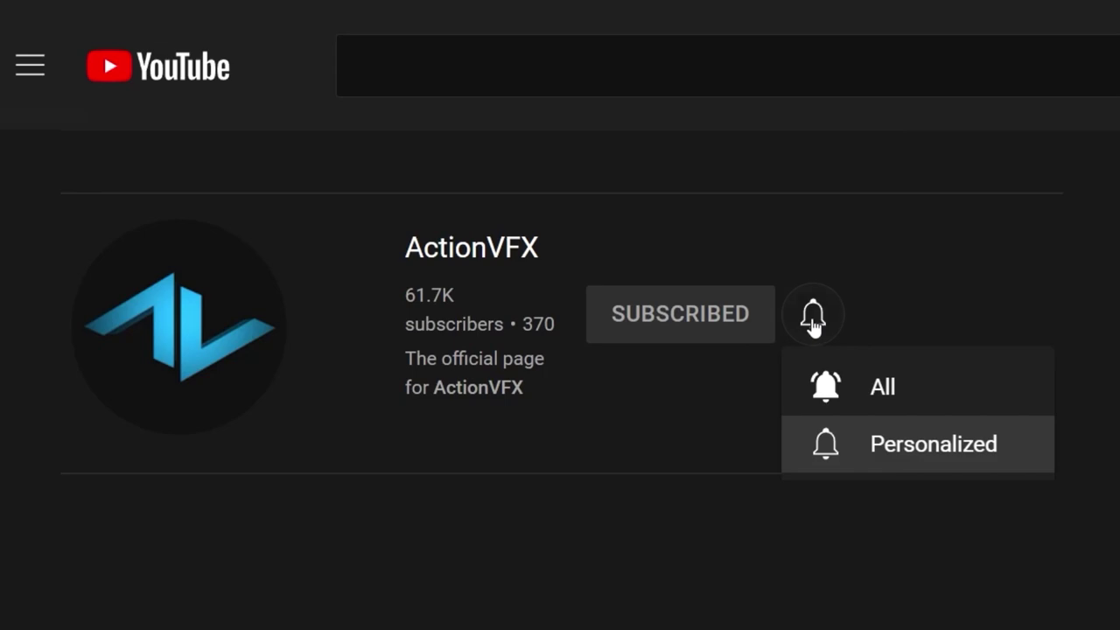
{"action": "left_click", "coordinate": [875, 385]}
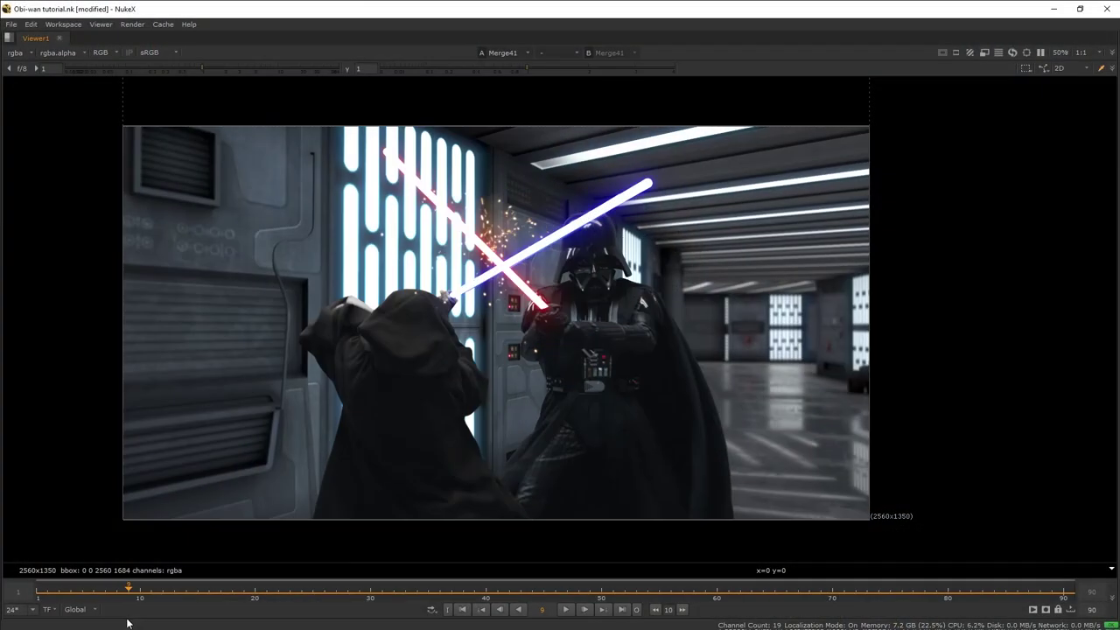
- Check the sparks up to frame 10, move the lens flare clip Read17 beside the spark branch, and preview it across the timeline
{"action": "mouse_move", "coordinate": [130, 604]}
{"action": "left_mouse_down"}
{"action": "mouse_move", "coordinate": [174, 610]}
{"action": "mouse_move", "coordinate": [141, 610]}
{"action": "left_mouse_up"}
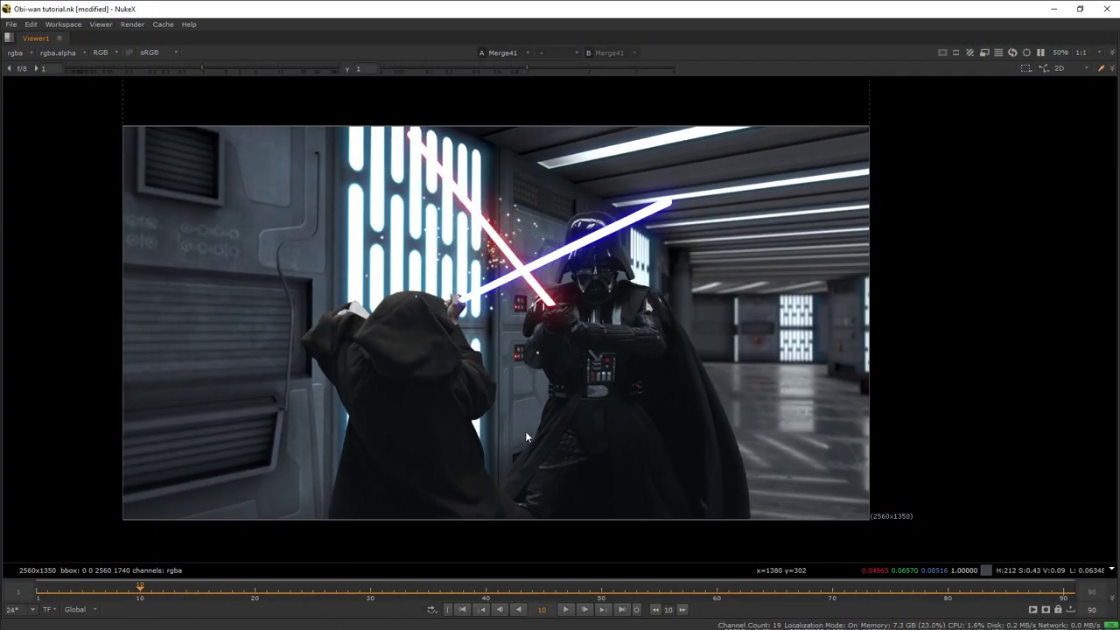
{"action": "key", "text": "space"}
{"action": "key", "text": "f"}
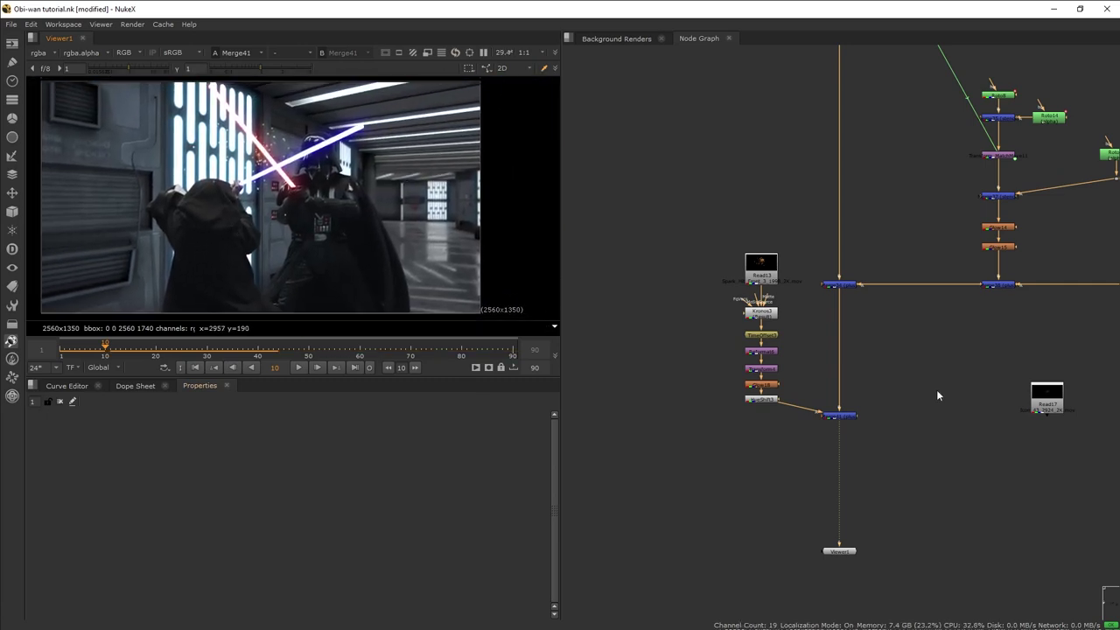
{"action": "left_click_drag", "start_coordinate": [1057, 400], "coordinate": [922, 337]}
{"action": "double_click", "coordinate": [922, 337]}
{"action": "key", "text": "1"}
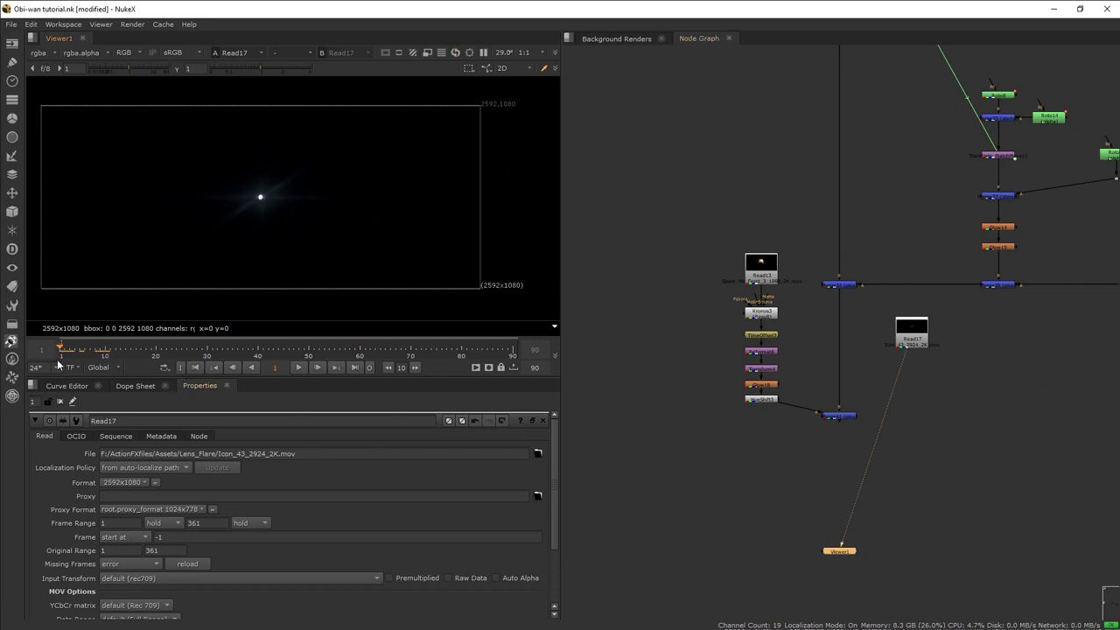
{"action": "left_click_drag", "start_coordinate": [57, 359], "coordinate": [461, 317]}
{"action": "left_click_drag", "start_coordinate": [307, 313], "coordinate": [174, 323]}
- Insert a TimeOffset node below the lens flare clip Read17 and set its time offset to -50 frames
{"action": "key", "text": "Tab"}
{"action": "type", "text": "timeoffset"}
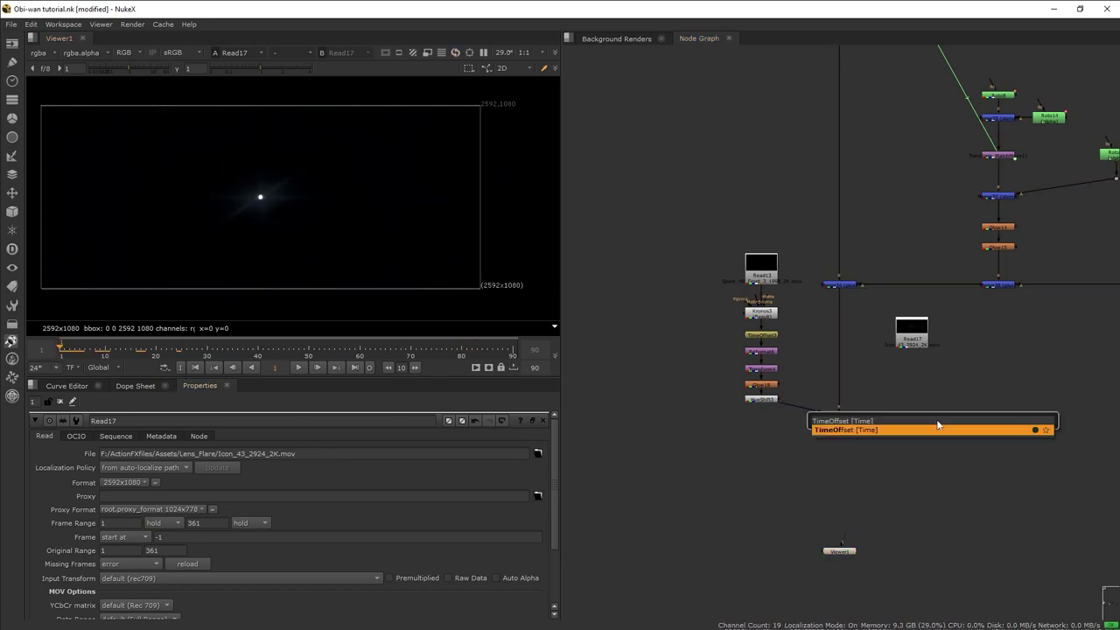
{"action": "key", "text": "Return"}
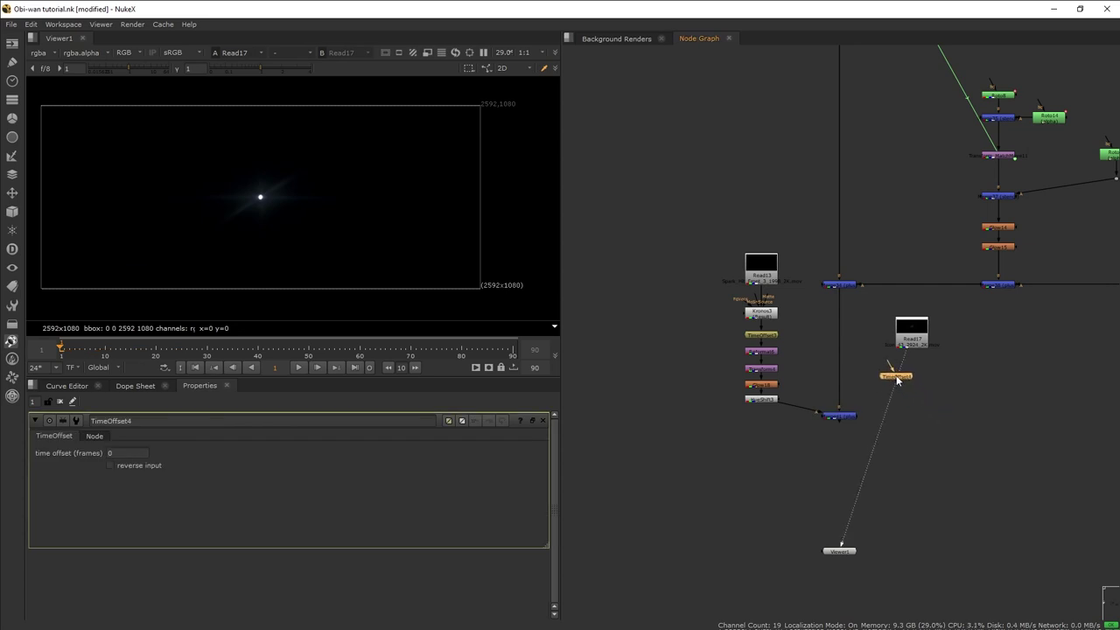
{"action": "scroll", "coordinate": [954, 405], "scroll_direction": "up", "scroll_amount": 3}
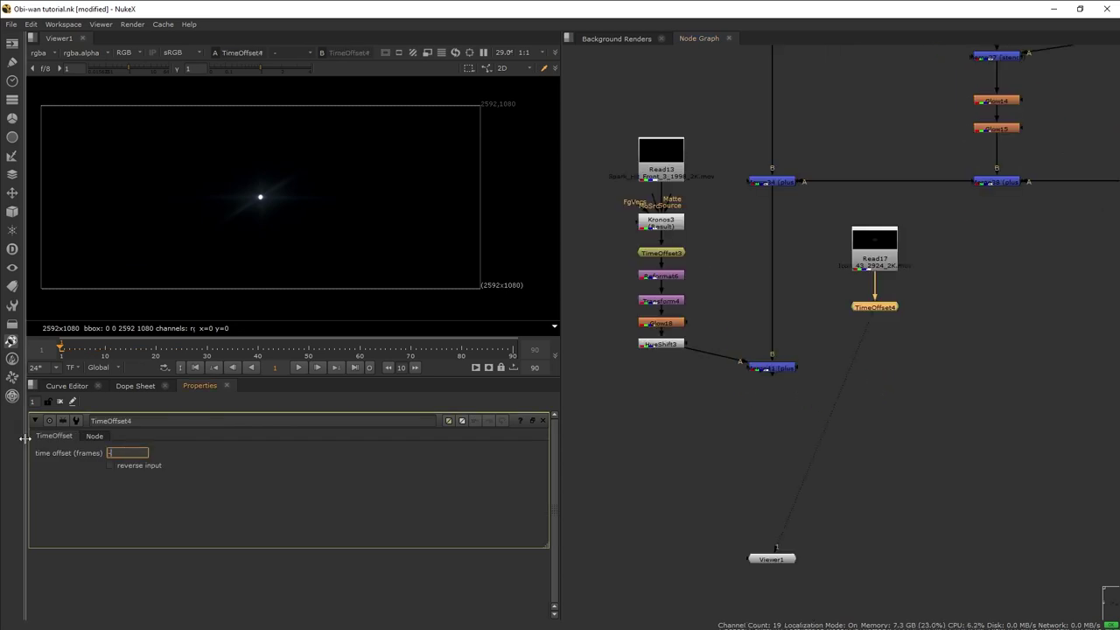
{"action": "left_click", "coordinate": [157, 488]}
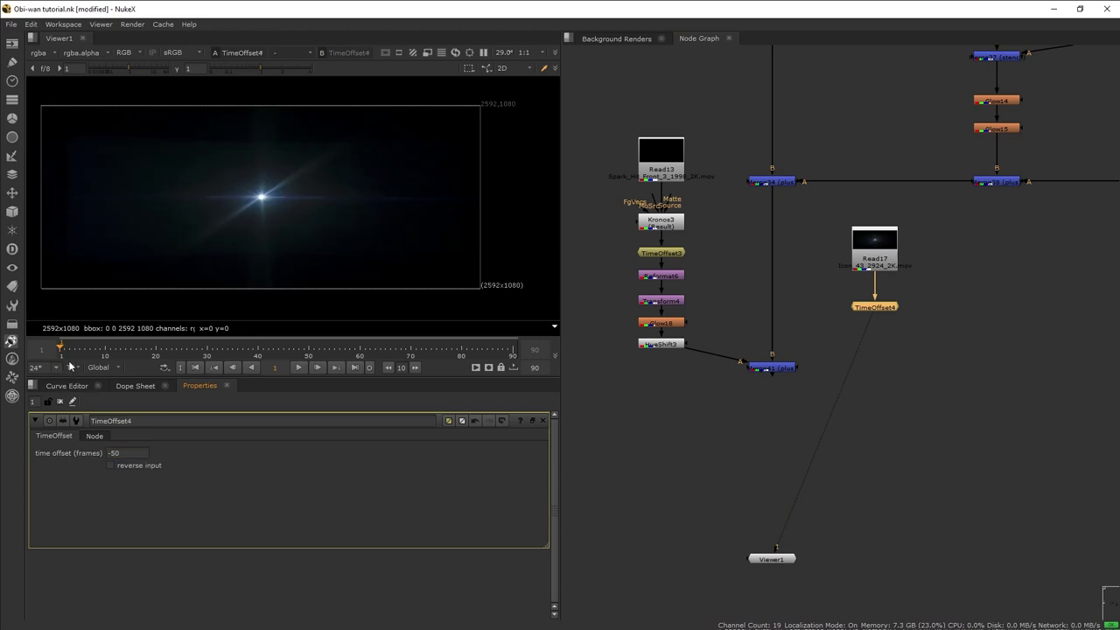
- Go to frame 24 and insert a Reformat node below TimeOffset4 to fit the lens flare to the project format
{"action": "left_click_drag", "start_coordinate": [76, 353], "coordinate": [176, 347]}
{"action": "left_click", "coordinate": [963, 388]}
{"action": "key", "text": "ctrl+r"}
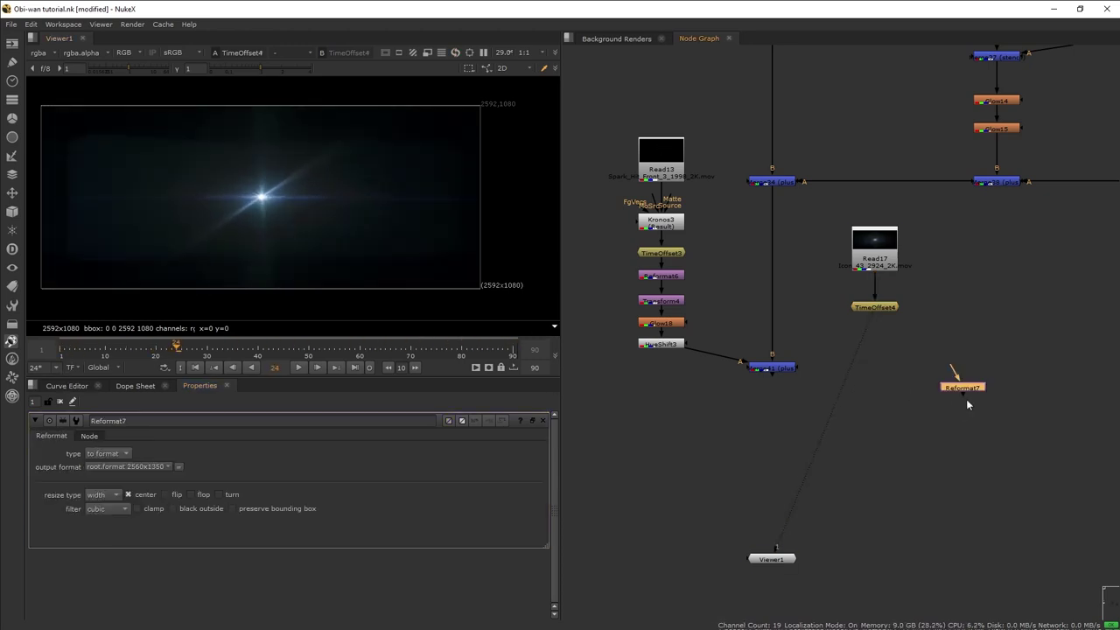
{"action": "left_click_drag", "start_coordinate": [966, 393], "coordinate": [877, 333]}
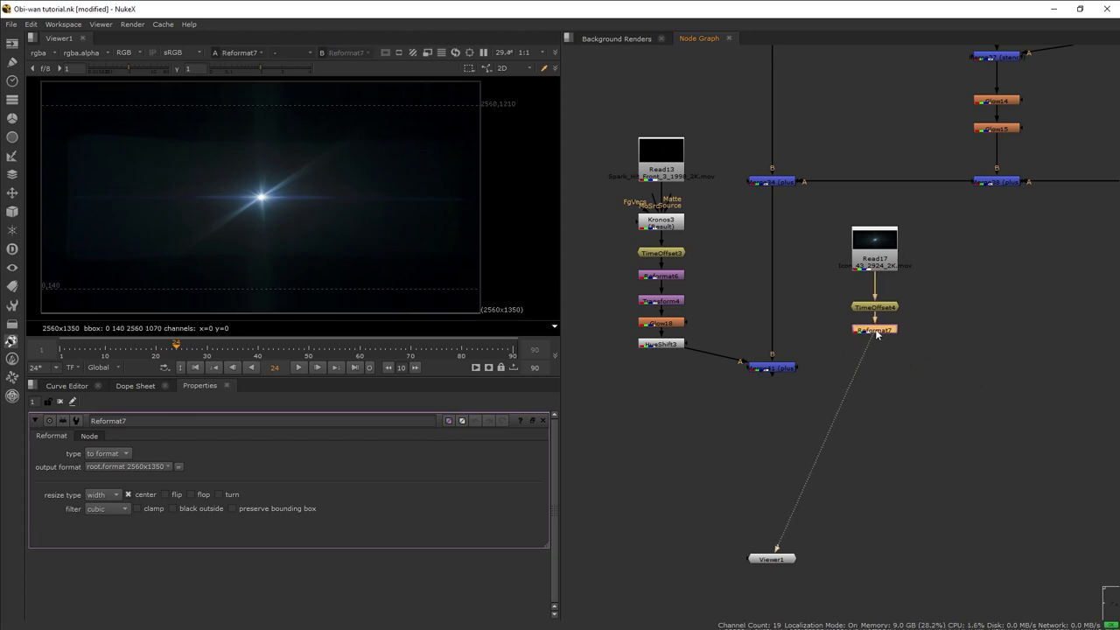
- Add a Roto node beside the flare branch and draw an ellipse centred on the flare's bright core
{"action": "key", "text": "Tab"}
{"action": "type", "text": "roto"}
{"action": "key", "text": "Return"}
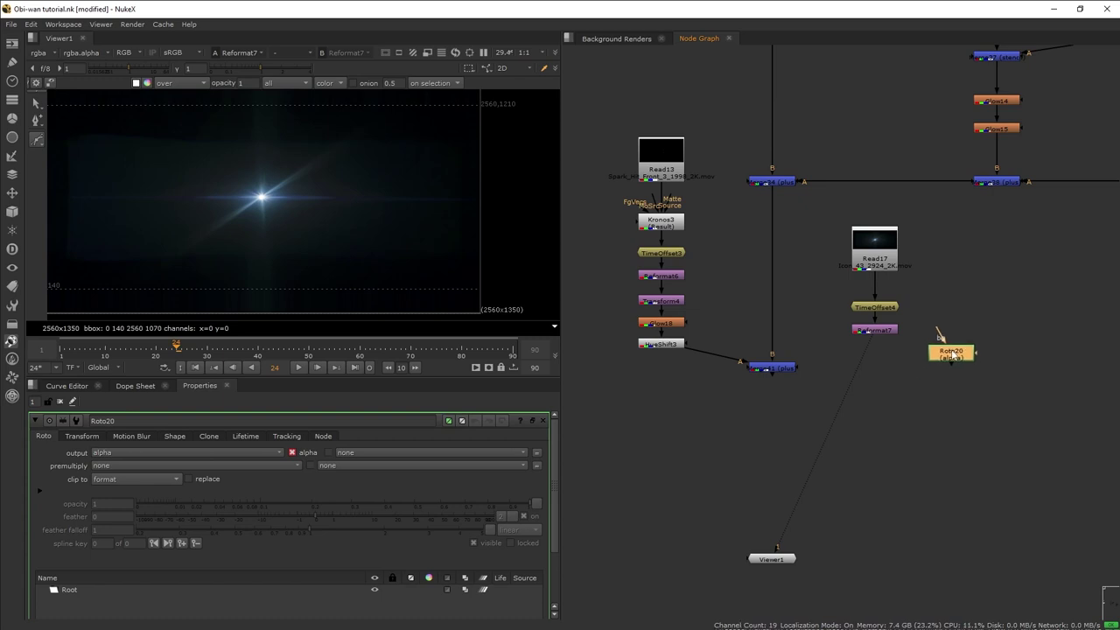
{"action": "left_click_drag", "start_coordinate": [36, 139], "coordinate": [70, 160]}
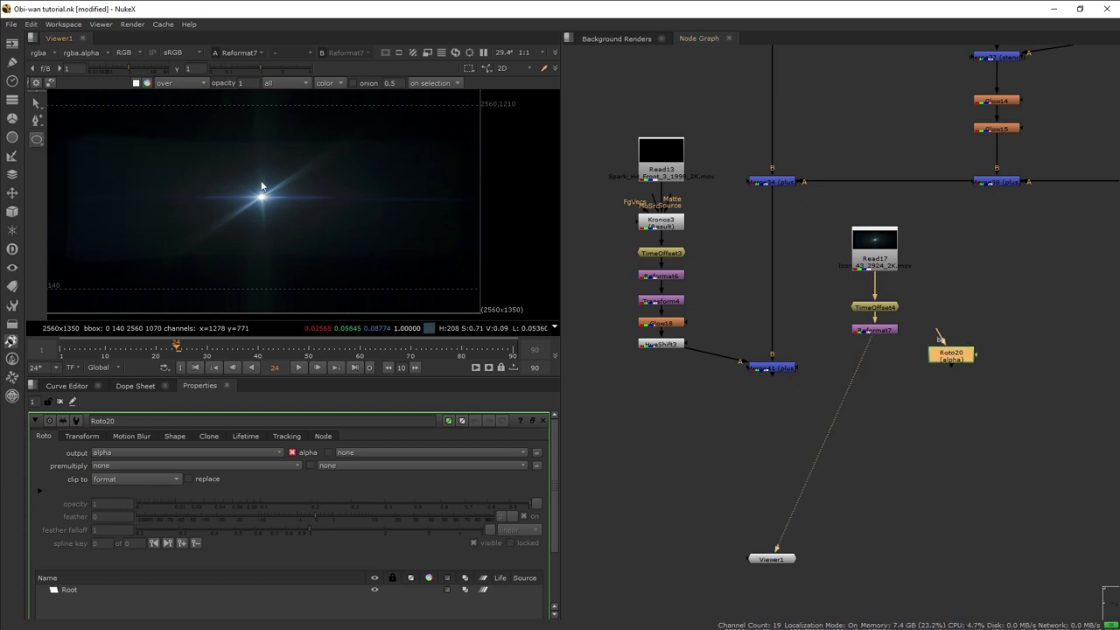
{"action": "left_click_drag", "start_coordinate": [313, 232], "coordinate": [314, 229]}
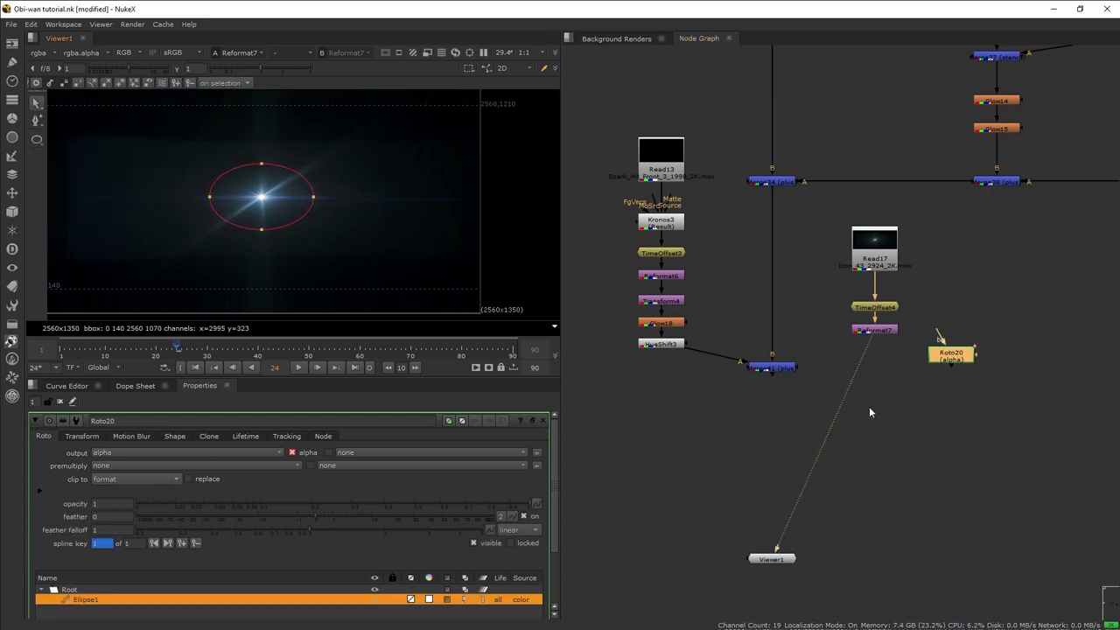
- Insert a Merge node below Reformat7, connect Roto20 to its A input, and set its operation to mask
{"action": "left_click", "coordinate": [901, 398]}
{"action": "key", "text": "m"}
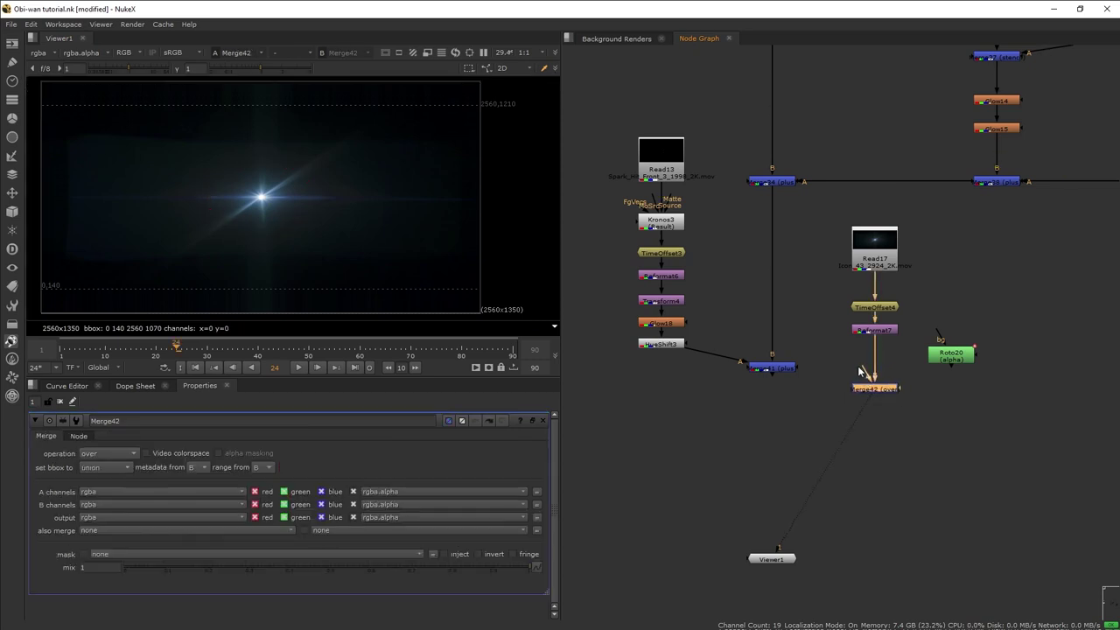
{"action": "left_click_drag", "start_coordinate": [953, 353], "coordinate": [878, 385]}
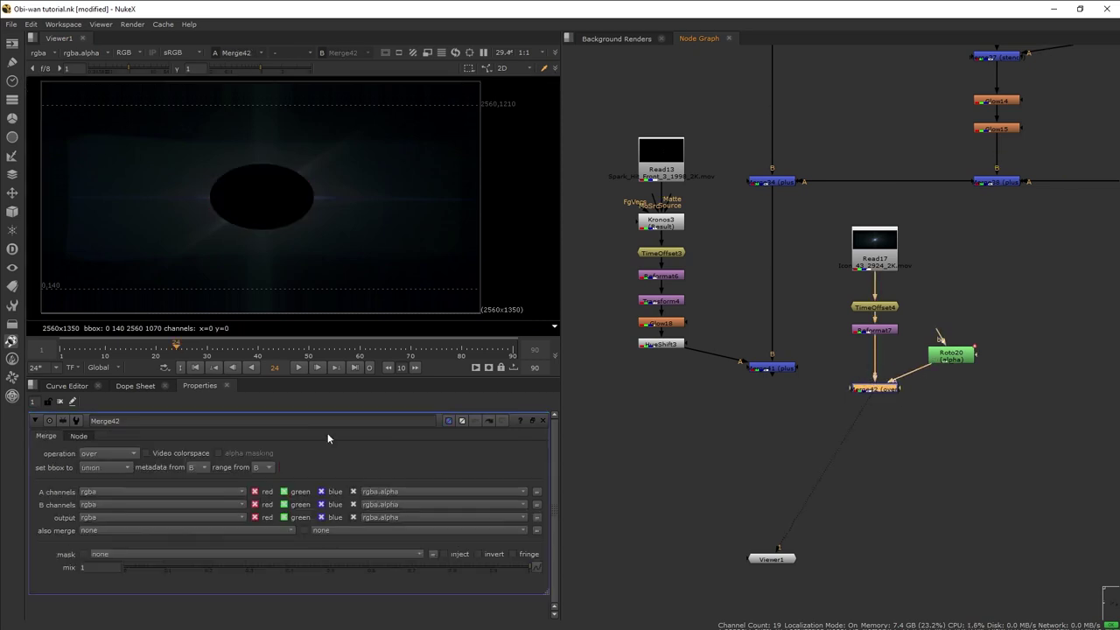
{"action": "left_click", "coordinate": [112, 453]}
{"action": "left_click", "coordinate": [115, 368]}
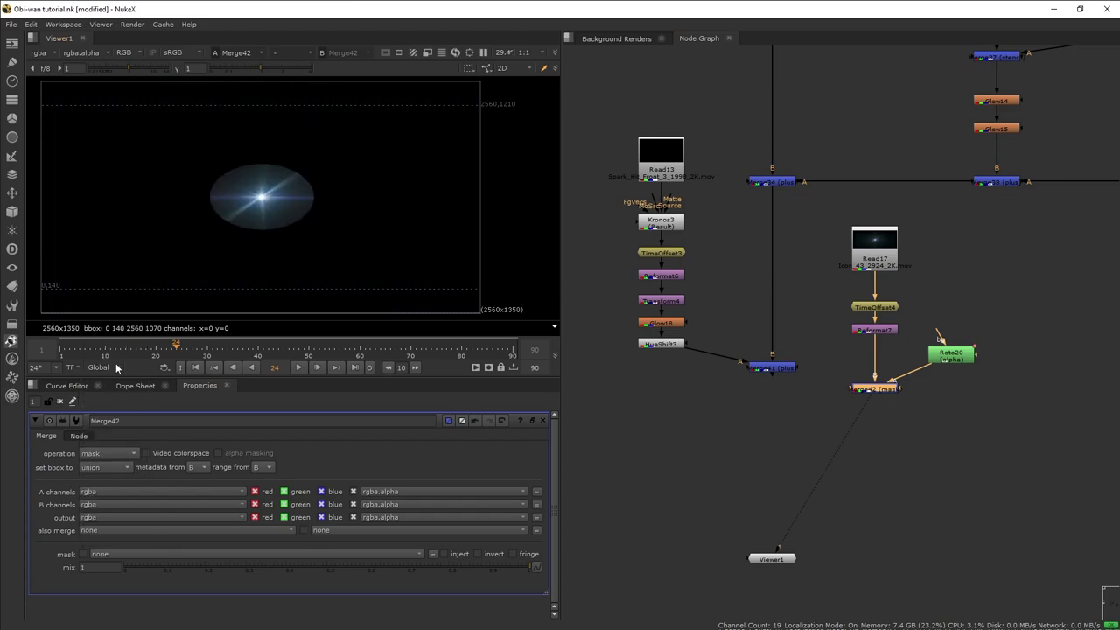
- Insert a Blur node between Roto20 and the mask merge and set its size to 100
{"action": "key", "text": "Tab"}
{"action": "type", "text": "blur"}
{"action": "key", "text": "Return"}
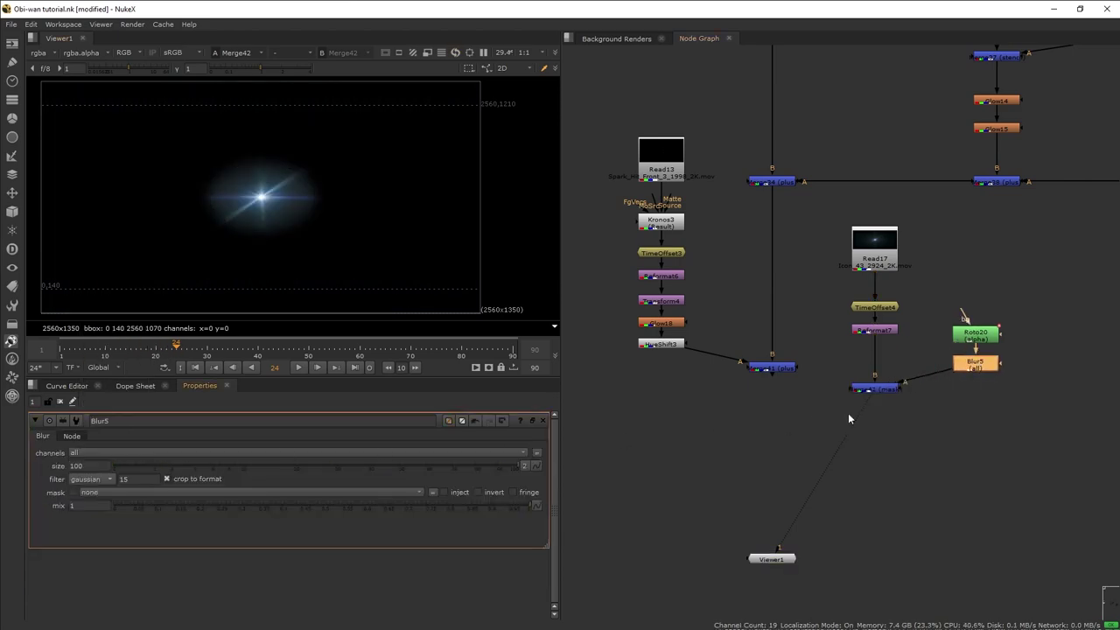
- Insert a Transform node below the flare's mask merge and scale the flare to 2.5
{"action": "key", "text": "Tab"}
{"action": "type", "text": "transform"}
{"action": "key", "text": "Return"}
{"action": "left_click_drag", "start_coordinate": [797, 431], "coordinate": [870, 427]}
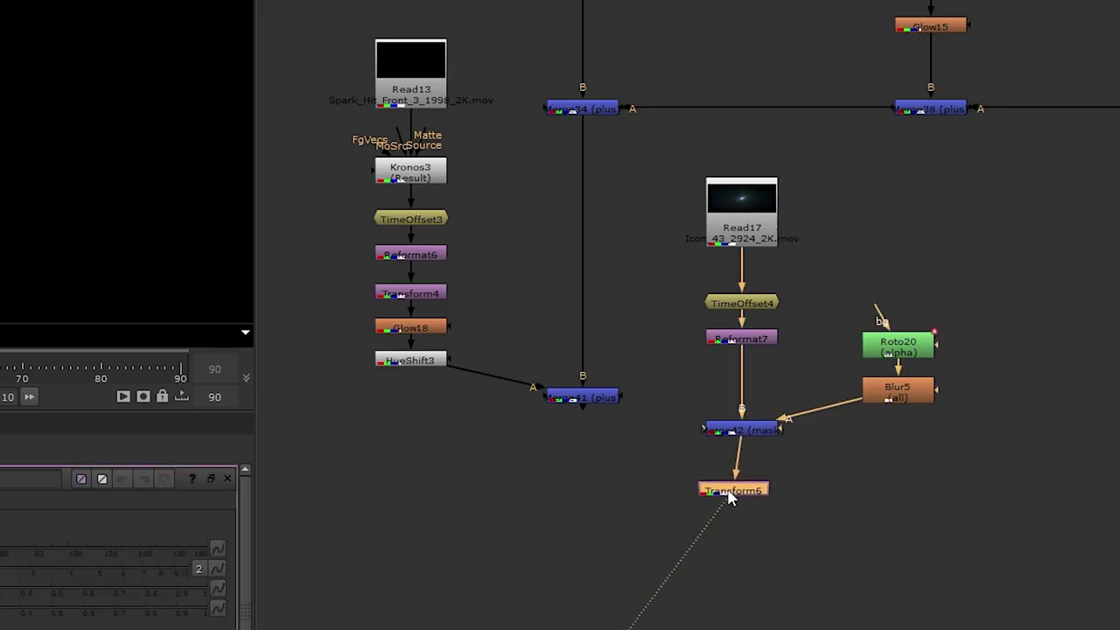
{"action": "left_click_drag", "start_coordinate": [329, 478], "coordinate": [397, 477]}
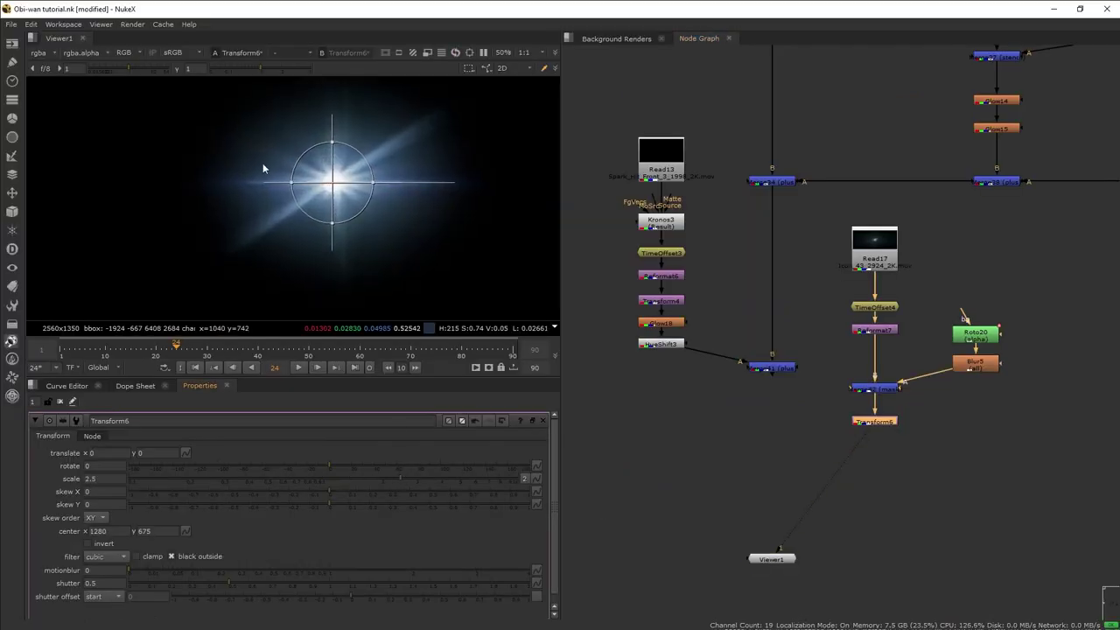
- Insert a Merge node below Merge41, set its operation to plus, connect Transform6 to its A input, and view the result
{"action": "scroll", "coordinate": [262, 167], "scroll_direction": "down", "scroll_amount": 3}
{"action": "left_click", "coordinate": [584, 484]}
{"action": "key", "text": "m"}
{"action": "left_click_drag", "start_coordinate": [772, 455], "coordinate": [770, 370]}
{"action": "key", "text": "1"}
{"action": "left_click", "coordinate": [108, 453]}
{"action": "left_click", "coordinate": [105, 479]}
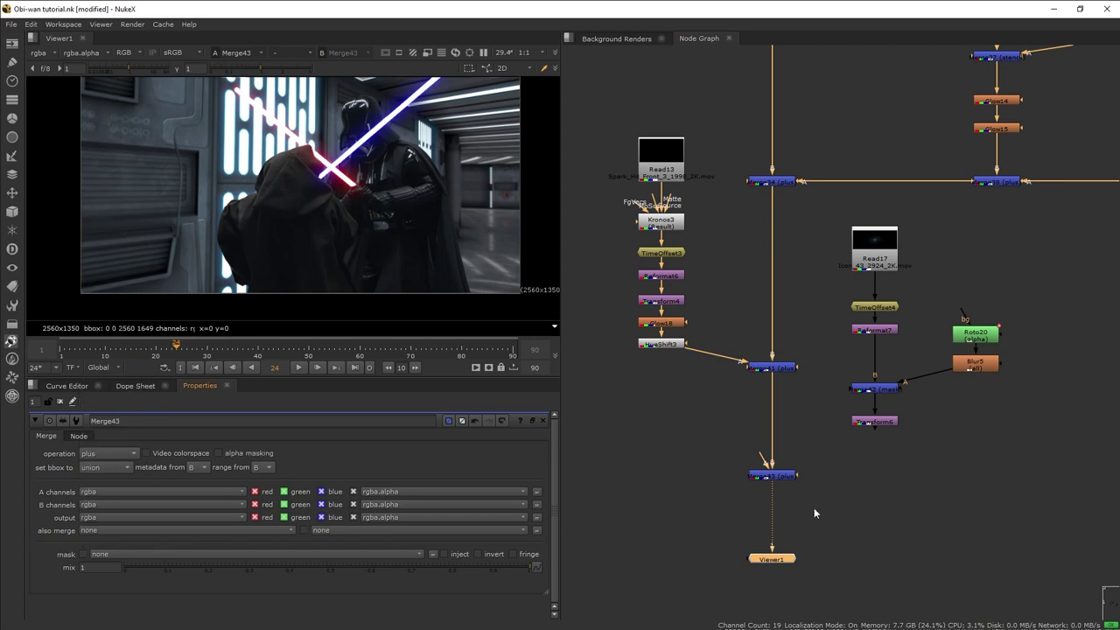
{"action": "left_click_drag", "start_coordinate": [884, 427], "coordinate": [883, 426]}
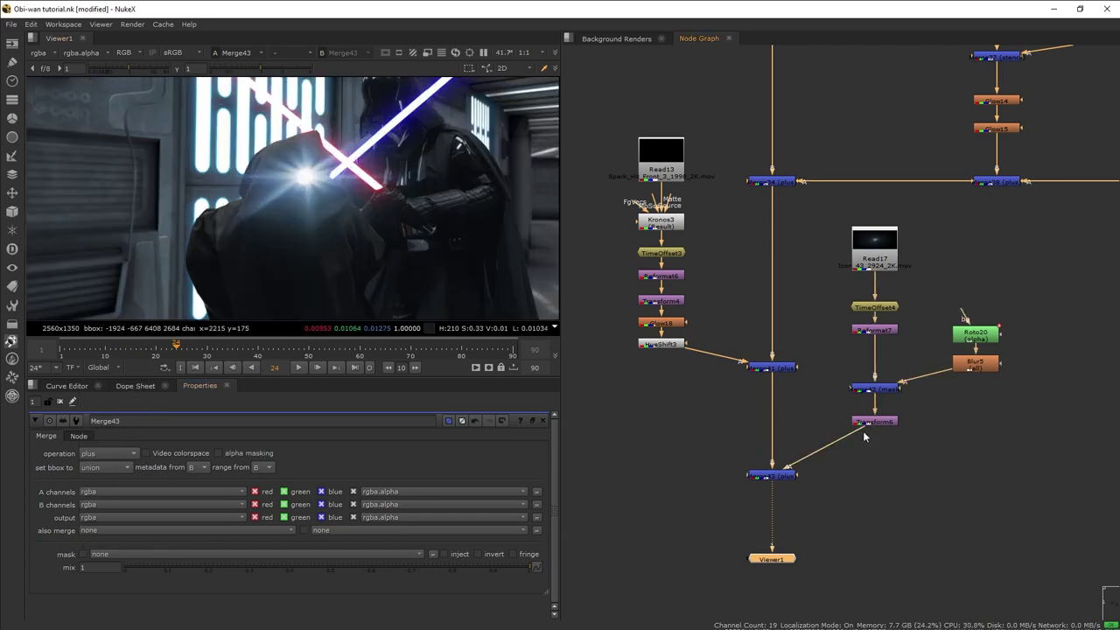
- Go to frame 5 and move the flare's Transform6 onto the point where the blades clash
{"action": "double_click", "coordinate": [876, 424]}
{"action": "scroll", "coordinate": [331, 204], "scroll_direction": "up", "scroll_amount": 2}
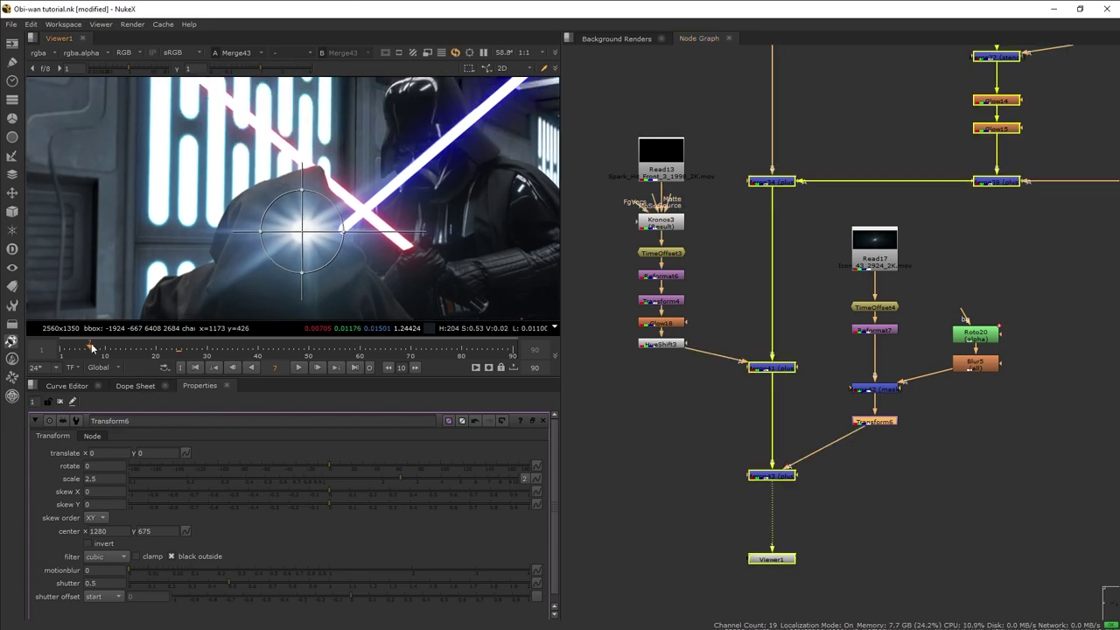
{"action": "left_click_drag", "start_coordinate": [98, 352], "coordinate": [79, 351]}
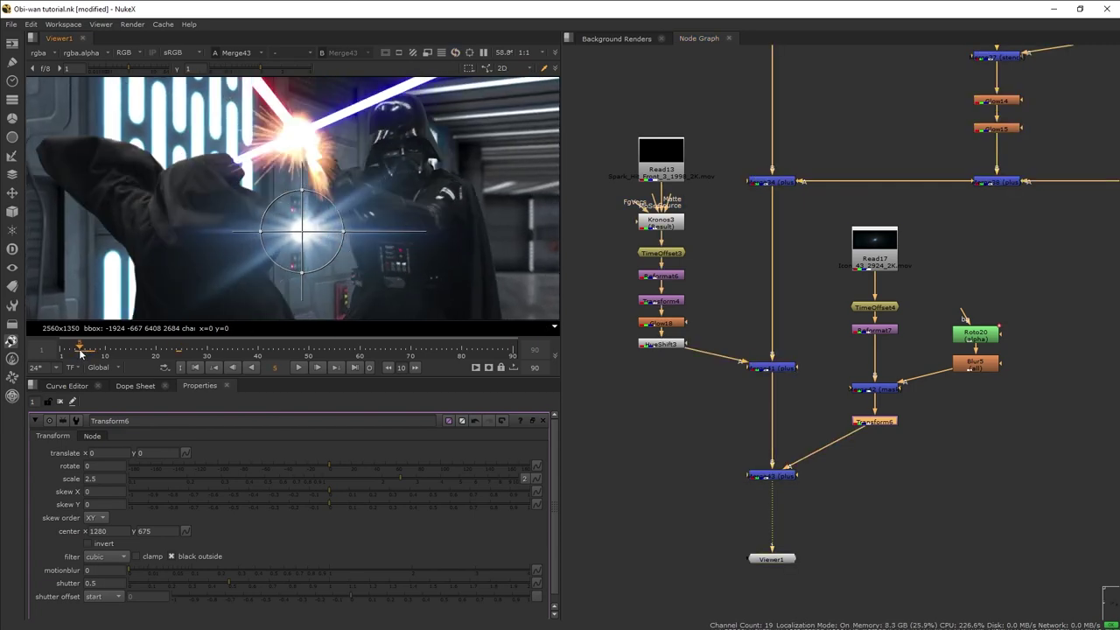
{"action": "left_click_drag", "start_coordinate": [303, 232], "coordinate": [297, 140]}
- Center Tracker10's track point on the crossing of the two blades, shrink its pattern box, and track the crossing forward with manual corrections
{"action": "left_click_drag", "start_coordinate": [823, 247], "coordinate": [977, 285]}
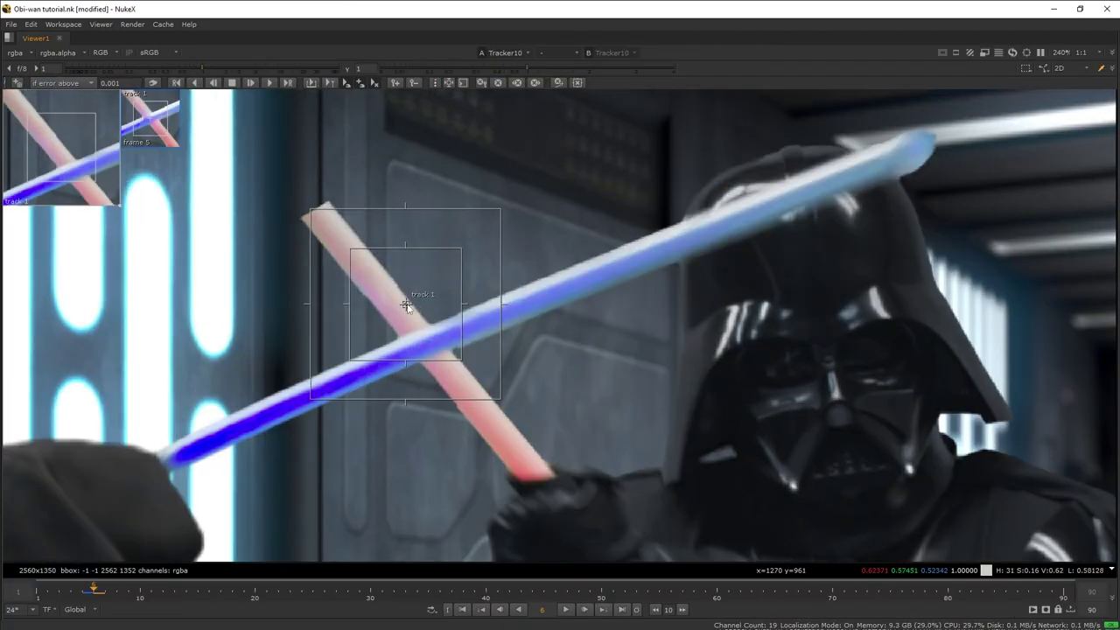
{"action": "left_click_drag", "start_coordinate": [406, 304], "coordinate": [427, 340]}
{"action": "left_click_drag", "start_coordinate": [483, 285], "coordinate": [458, 307]}
{"action": "left_click", "coordinate": [250, 82]}
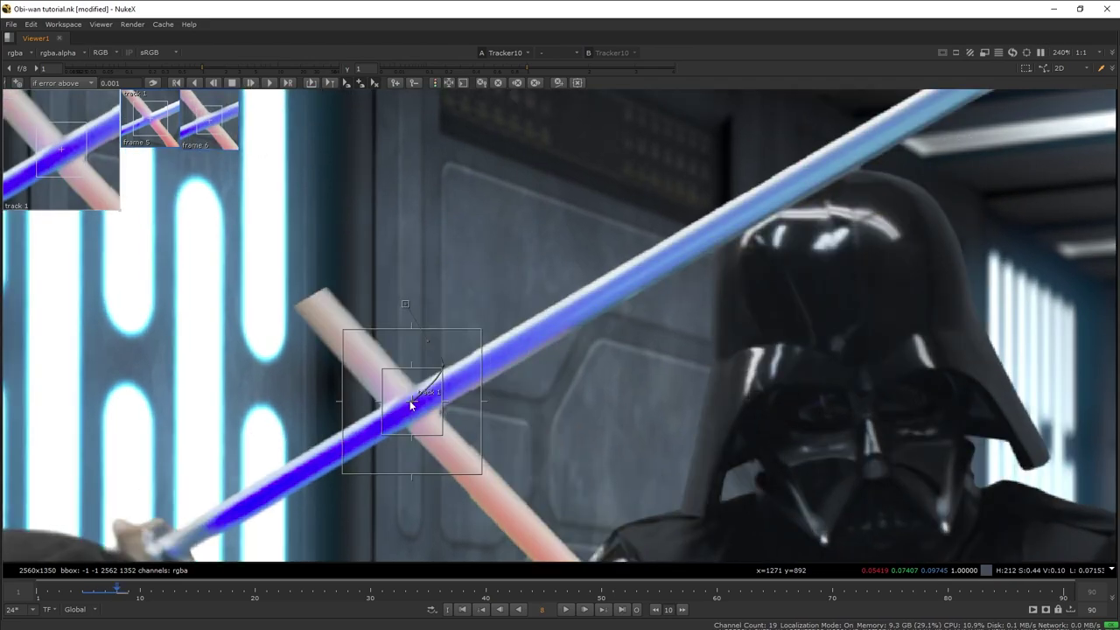
{"action": "left_click_drag", "start_coordinate": [410, 402], "coordinate": [409, 404]}
{"action": "key", "text": "v"}
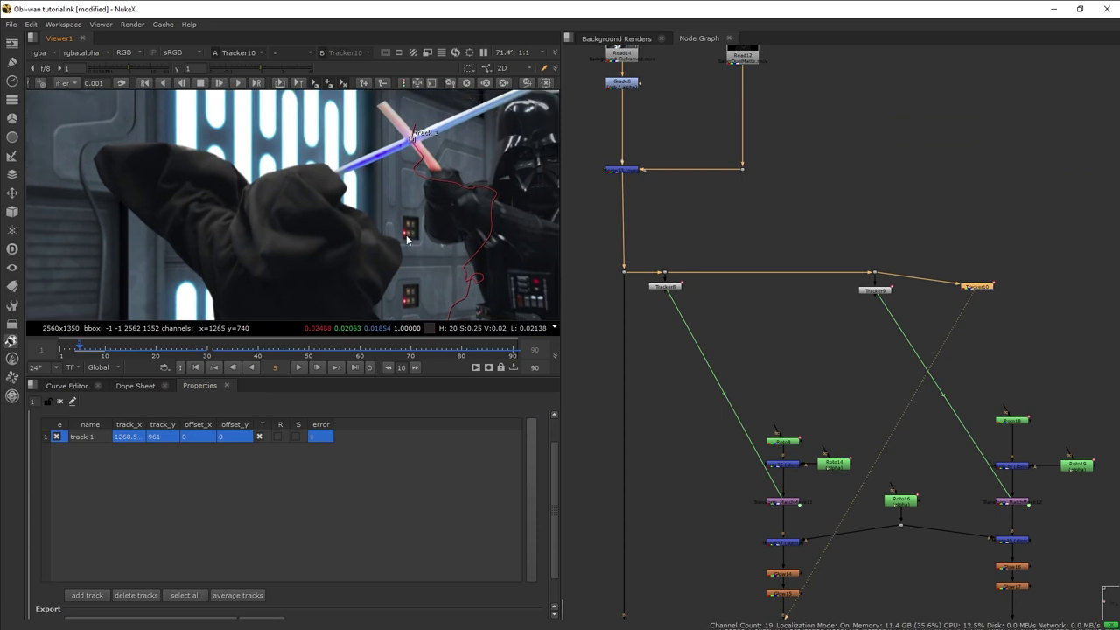
- Choose Transform (match-move, baked) as Tracker10's export and create the node
{"action": "scroll", "coordinate": [131, 476], "scroll_direction": "up", "scroll_amount": 2}
{"action": "left_click", "coordinate": [131, 436]}
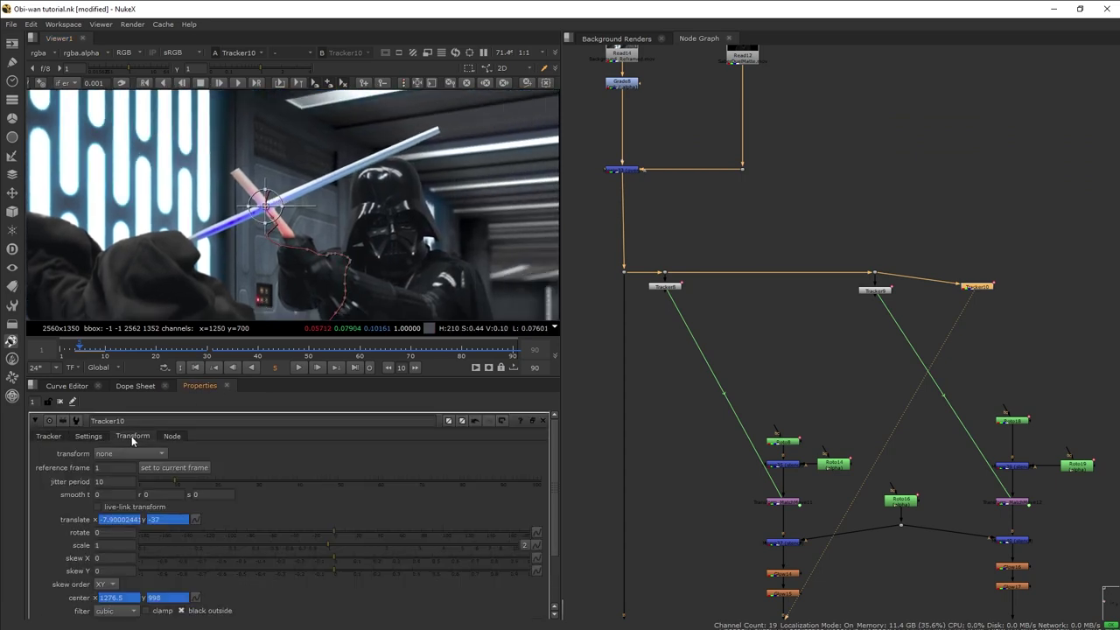
{"action": "left_click", "coordinate": [50, 434]}
{"action": "scroll", "coordinate": [124, 508], "scroll_direction": "down", "scroll_amount": 5}
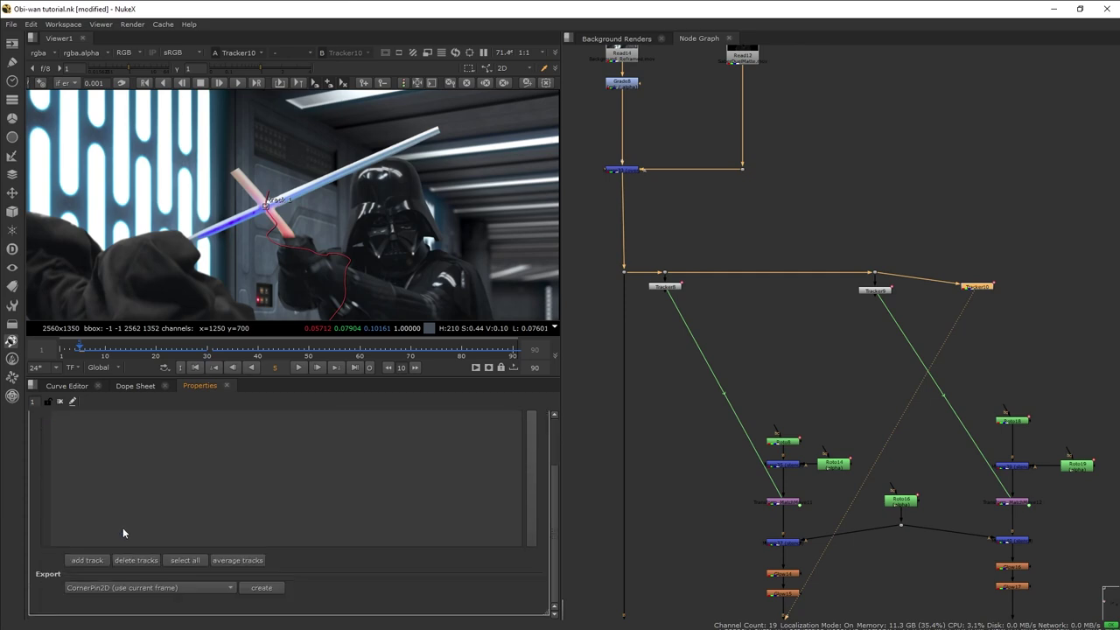
{"action": "left_click", "coordinate": [167, 588]}
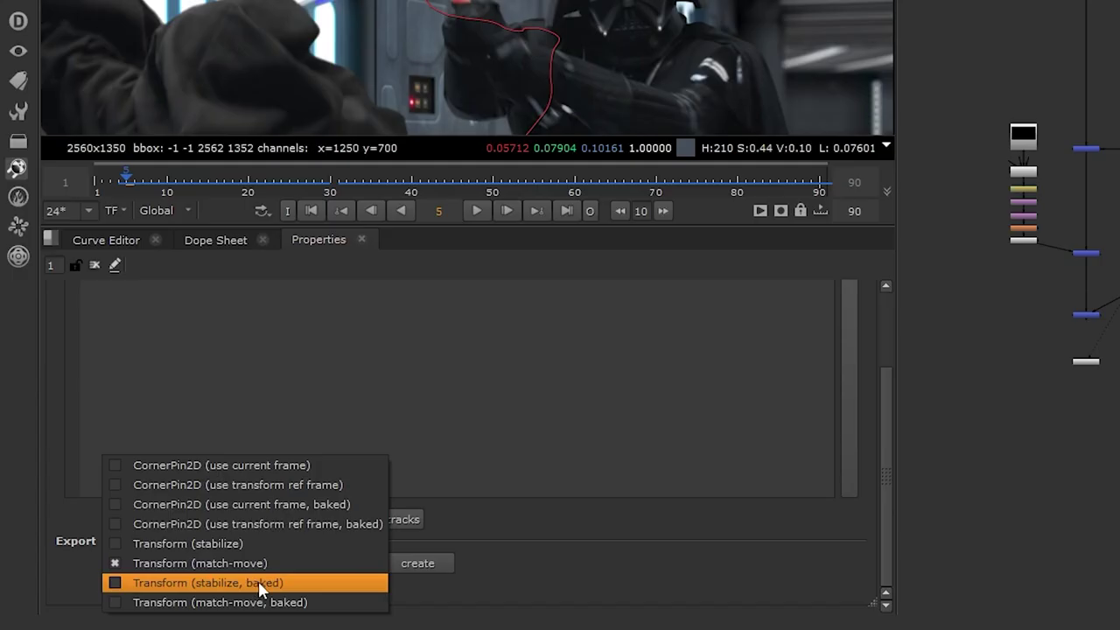
{"action": "left_click", "coordinate": [137, 623]}
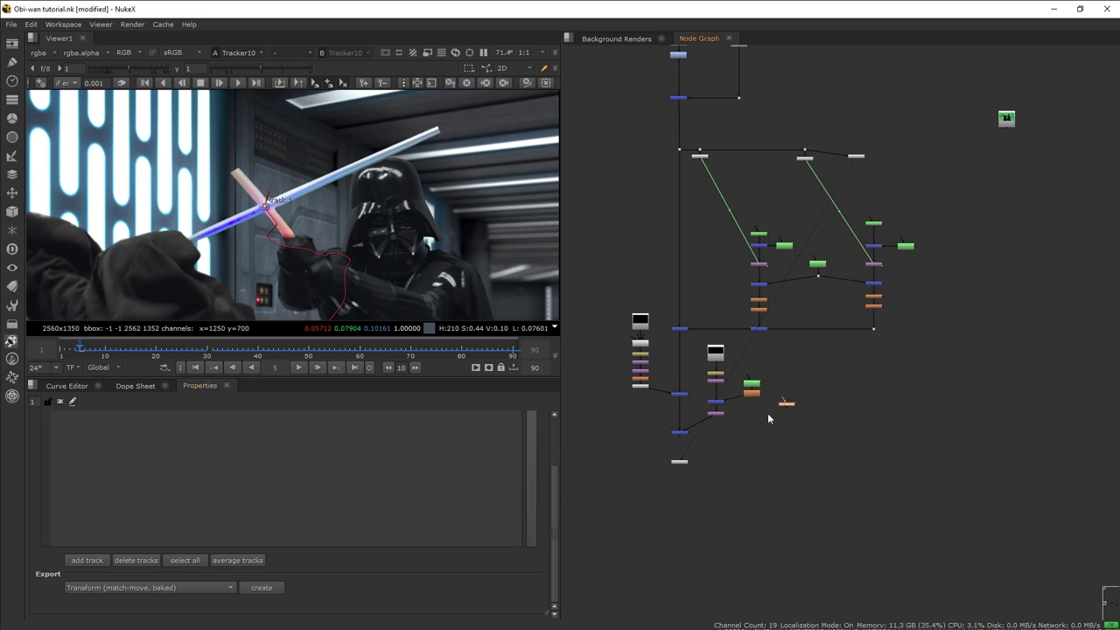
- View Merge43, insert the exported match-move transform below Transform6 in the flare branch, and open Transform6's settings
{"action": "scroll", "coordinate": [713, 413], "scroll_direction": "up", "scroll_amount": 4}
{"action": "left_click", "coordinate": [644, 460]}
{"action": "key", "text": "1"}
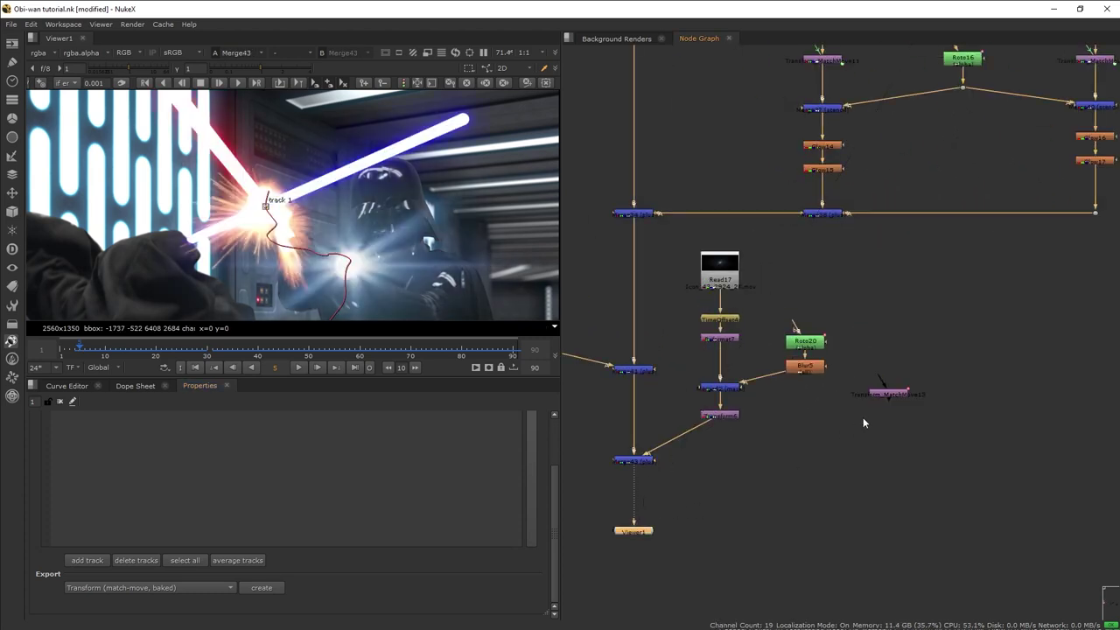
{"action": "left_click_drag", "start_coordinate": [884, 404], "coordinate": [720, 443]}
{"action": "double_click", "coordinate": [720, 414]}
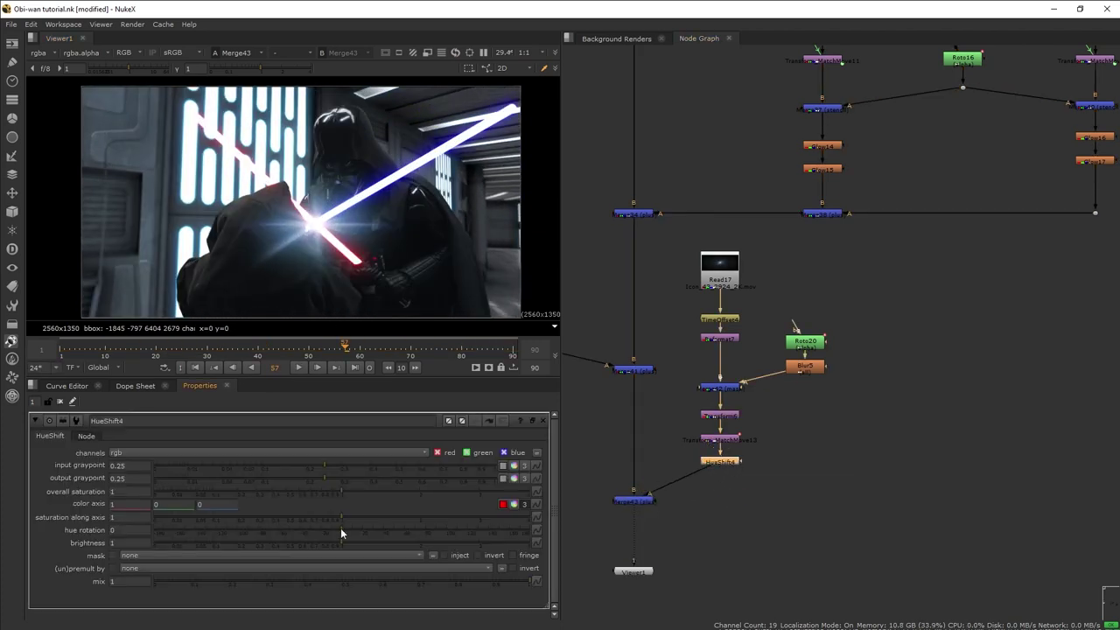
- Set HueShift4's hue rotation to -168 and its overall saturation to 0.625
{"action": "left_click_drag", "start_coordinate": [340, 527], "coordinate": [173, 534]}
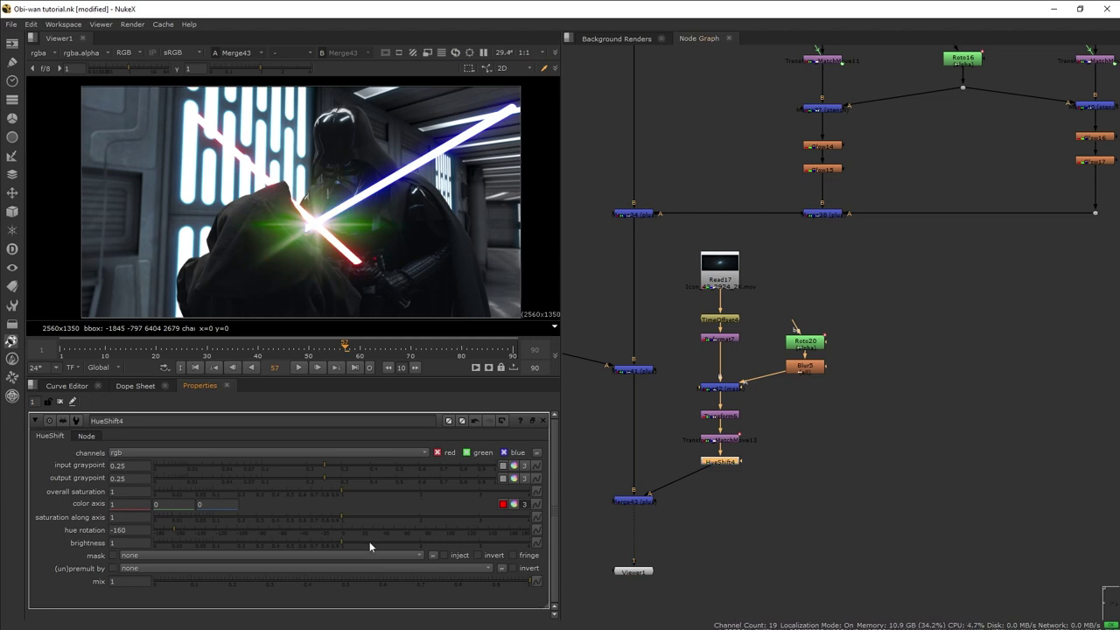
{"action": "left_click", "coordinate": [158, 532]}
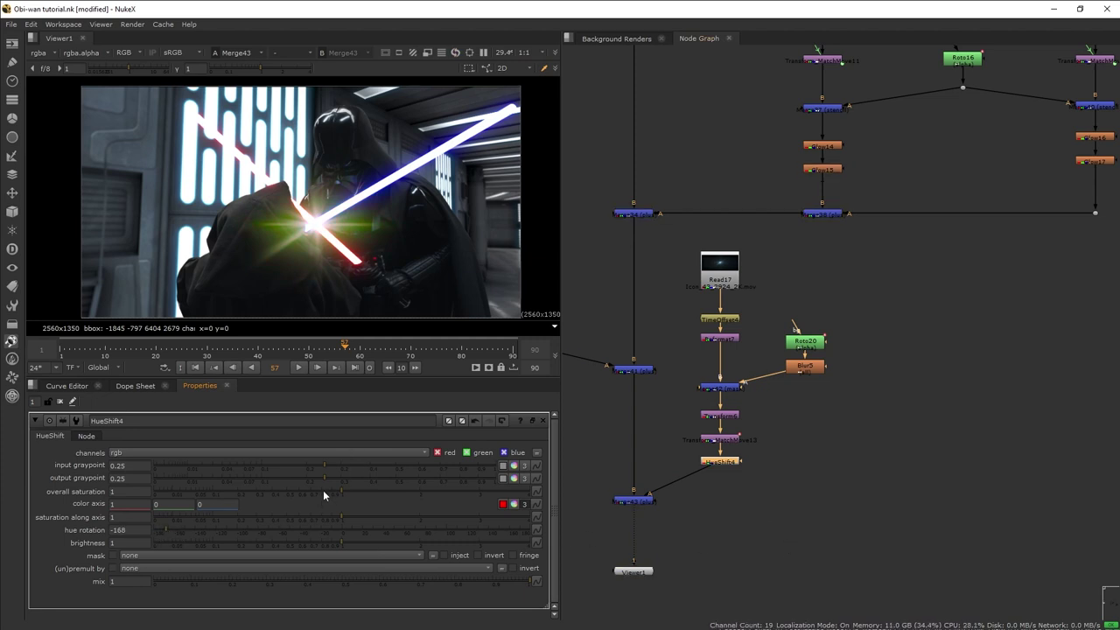
{"action": "left_click_drag", "start_coordinate": [333, 493], "coordinate": [295, 499]}
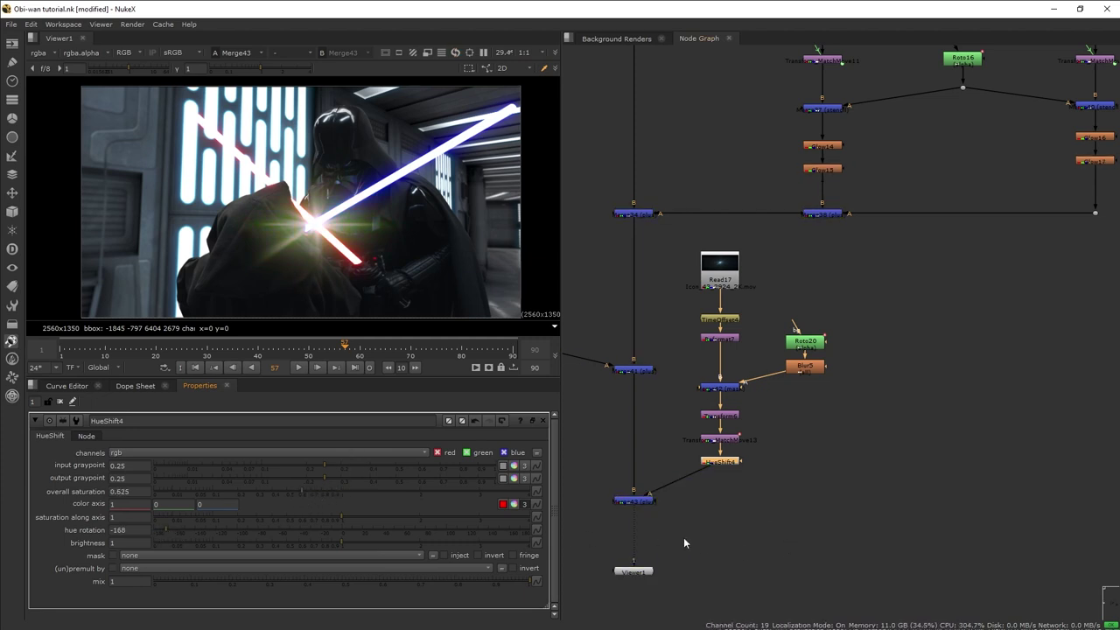
- Add a Multiply math node and insert it between HueShift4 and Merge43 in the flare branch
{"action": "left_click", "coordinate": [721, 524]}
{"action": "key", "text": "Tab"}
{"action": "type", "text": "mult"}
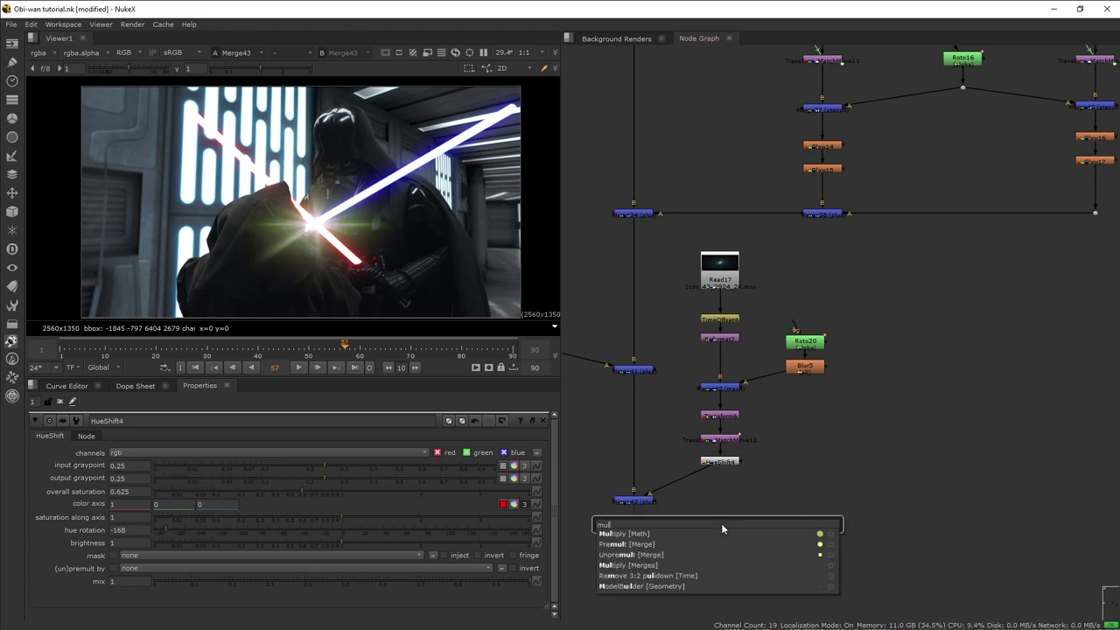
{"action": "key", "text": "Return"}
{"action": "left_click_drag", "start_coordinate": [721, 524], "coordinate": [720, 483]}
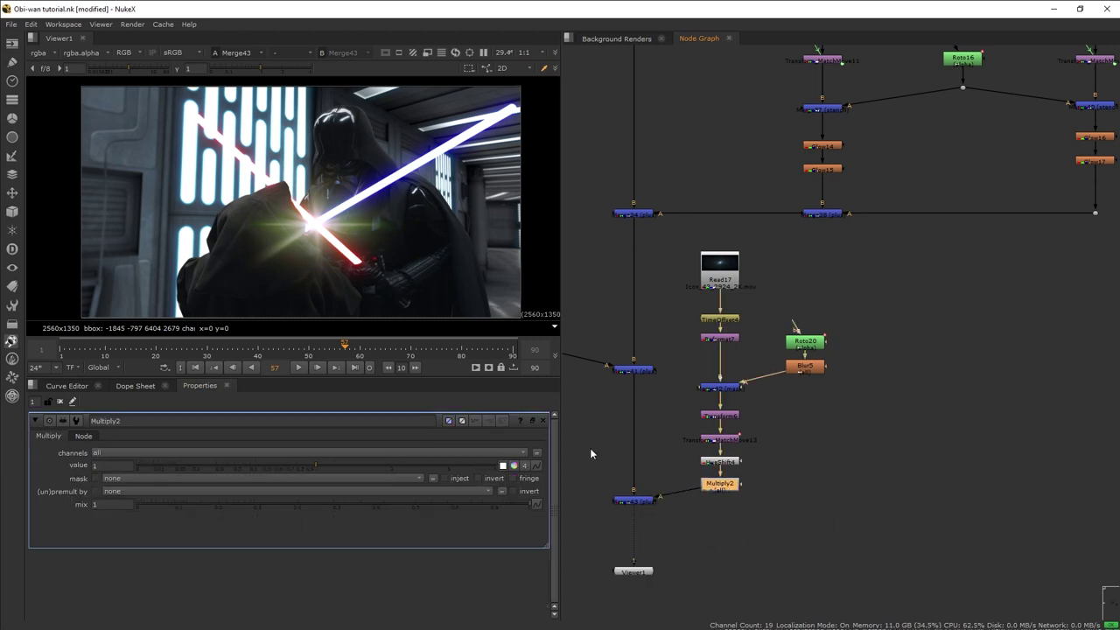
- Set the Multiply value to 0 at frame 4 and keyframe it
{"action": "left_click", "coordinate": [85, 347]}
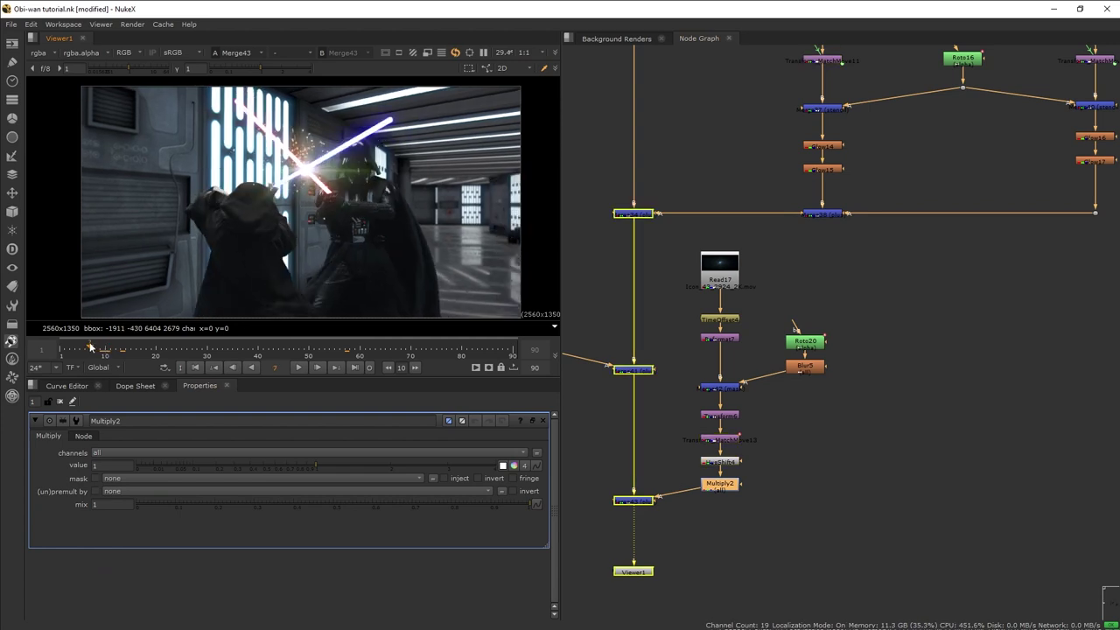
{"action": "left_click_drag", "start_coordinate": [85, 347], "coordinate": [80, 346]}
{"action": "left_click_drag", "start_coordinate": [78, 348], "coordinate": [75, 348]}
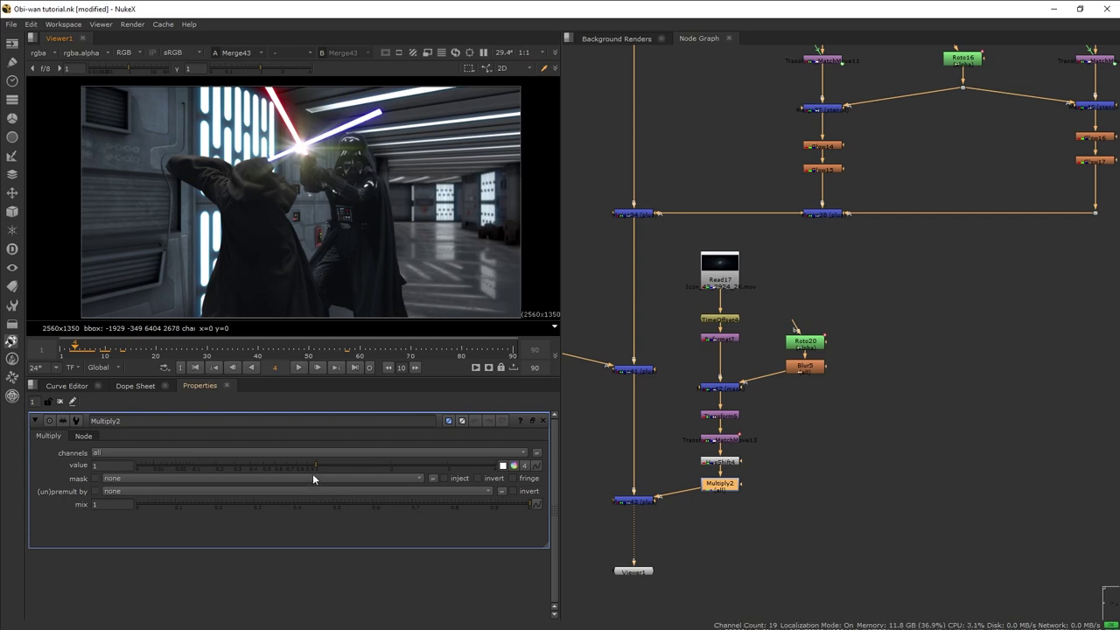
{"action": "left_click_drag", "start_coordinate": [314, 464], "coordinate": [36, 478]}
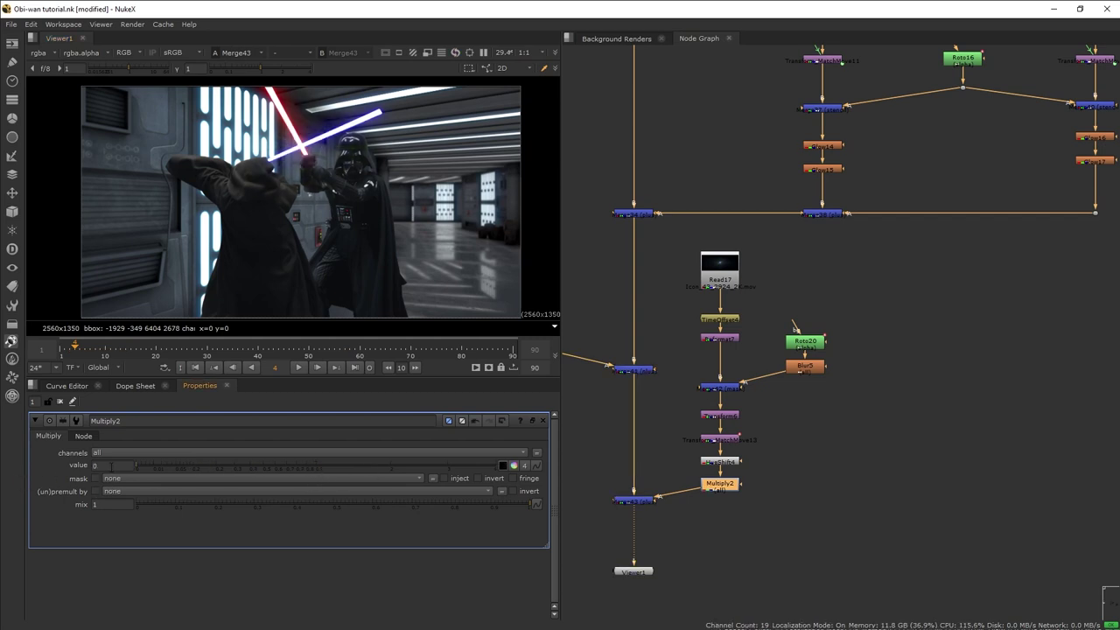
{"action": "right_click", "coordinate": [111, 466]}
{"action": "left_click", "coordinate": [175, 477]}
- Keyframe the Multiply value at 4 on frame 5 and at 1.5 on frame 7
{"action": "left_click", "coordinate": [79, 358]}
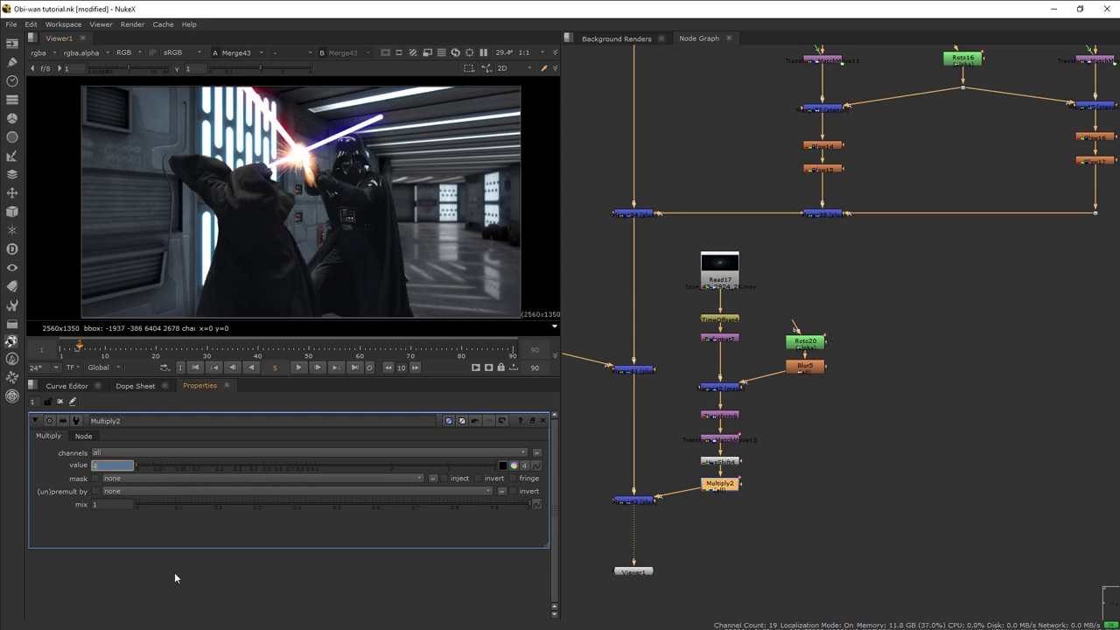
{"action": "type", "text": "4"}
{"action": "key", "text": "Return"}
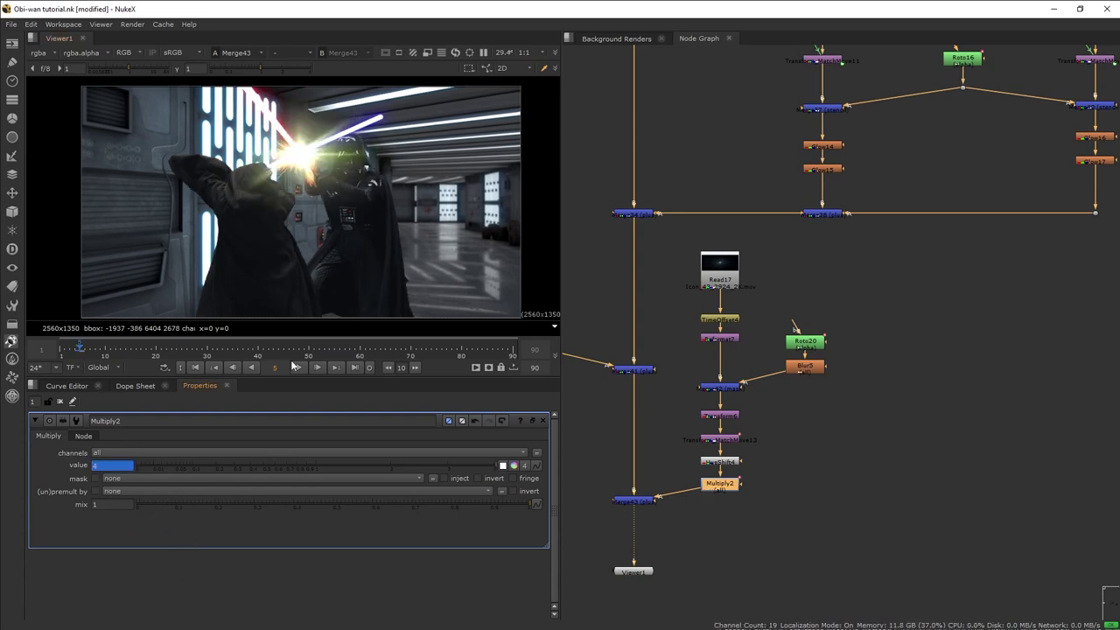
{"action": "left_click", "coordinate": [316, 369]}
{"action": "left_click", "coordinate": [317, 368]}
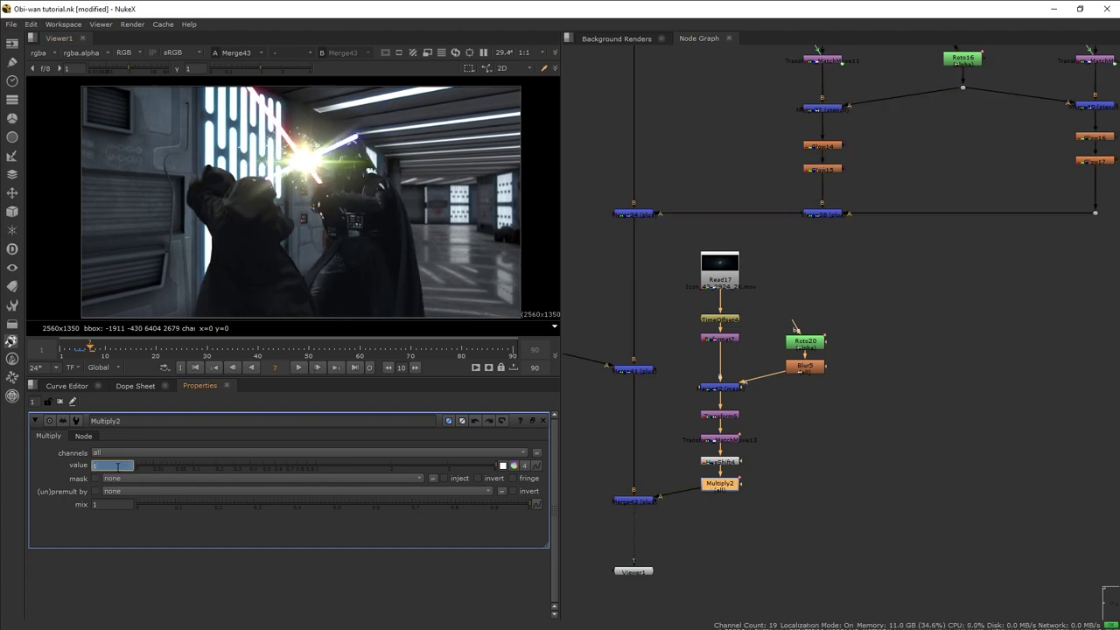
{"action": "type", "text": "1.5"}
{"action": "key", "text": "Return"}
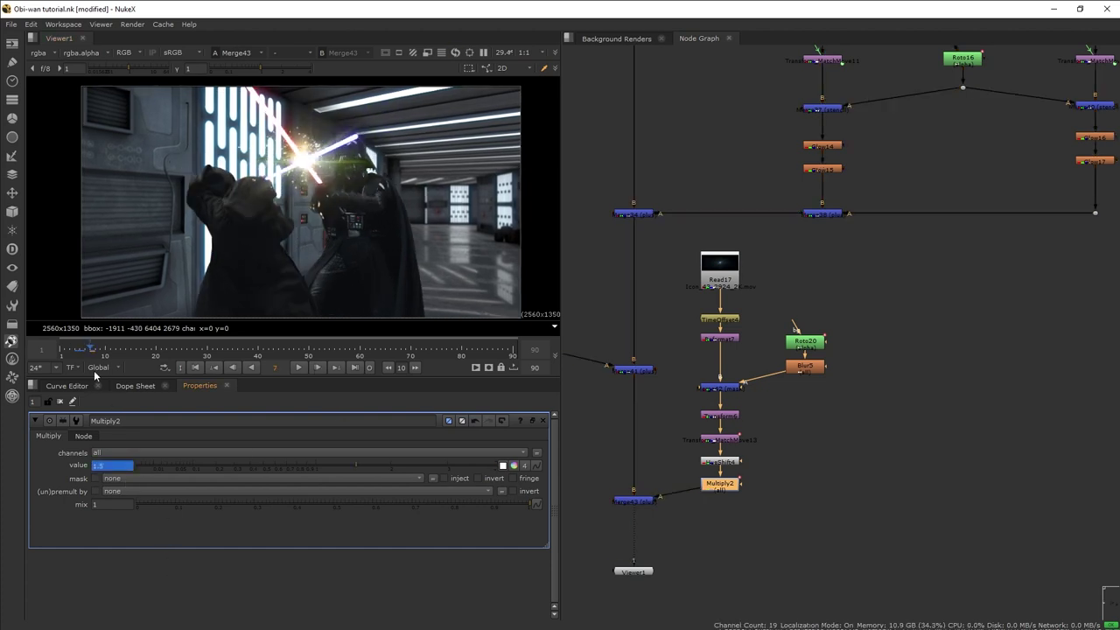
- Play back the flare animation, and keyframe the Multiply value of 1.5 at frame 19
{"action": "left_click", "coordinate": [299, 368]}
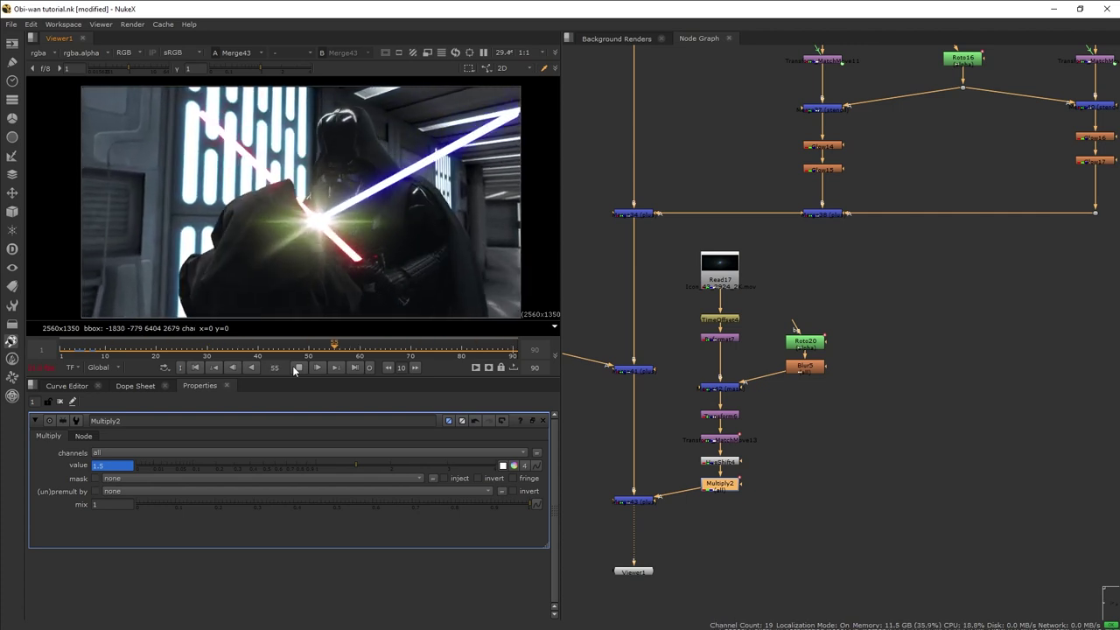
{"action": "left_click", "coordinate": [296, 368]}
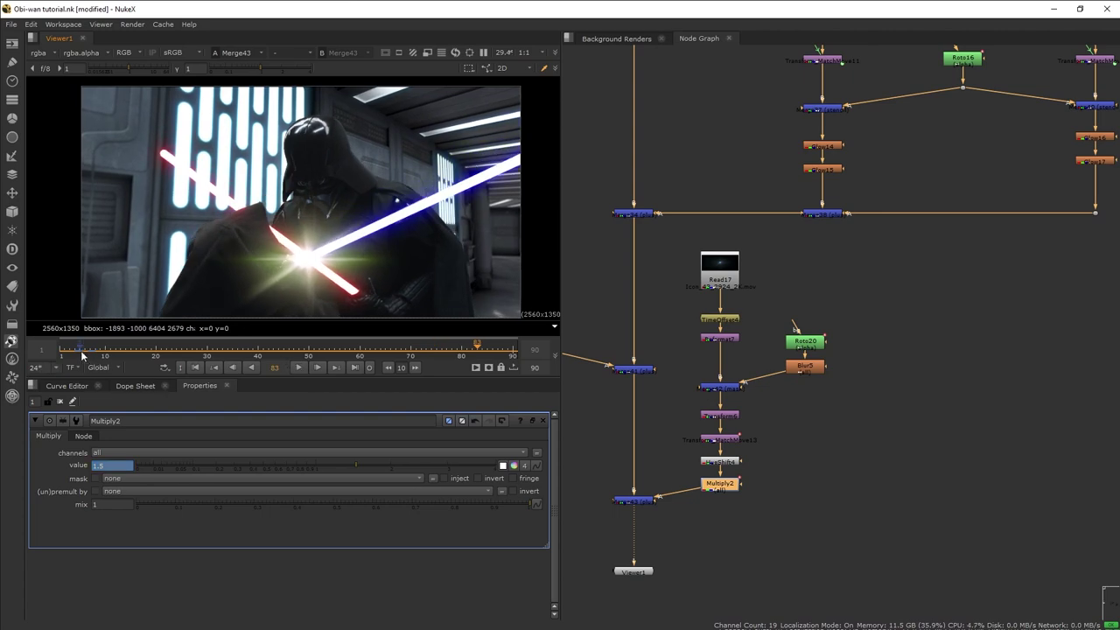
{"action": "left_click_drag", "start_coordinate": [83, 354], "coordinate": [154, 351]}
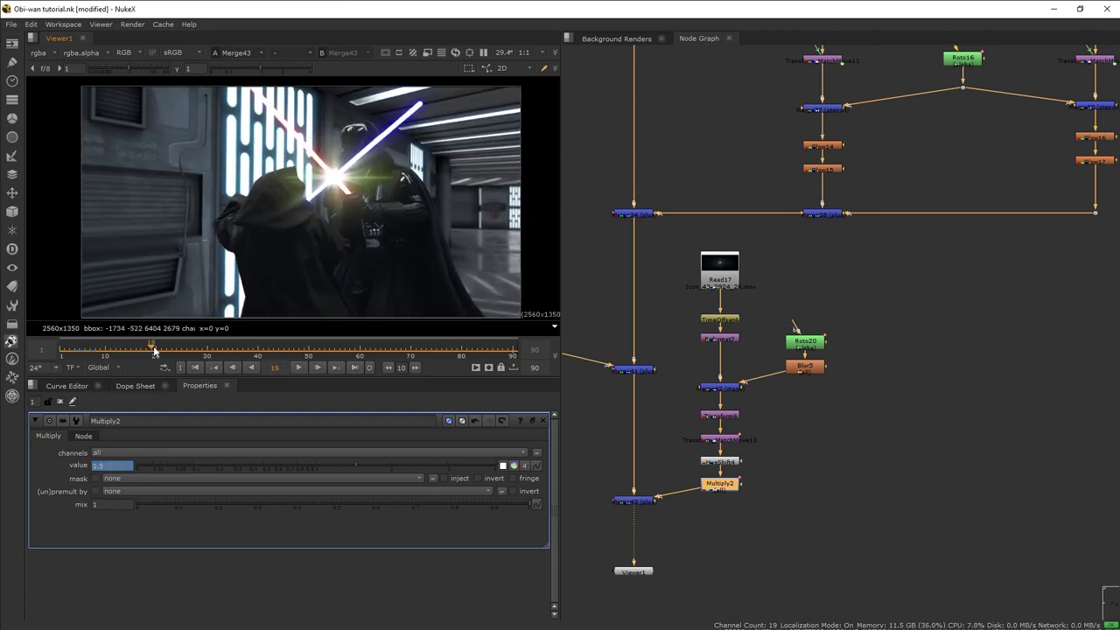
{"action": "scroll", "coordinate": [355, 212], "scroll_direction": "up", "scroll_amount": 2}
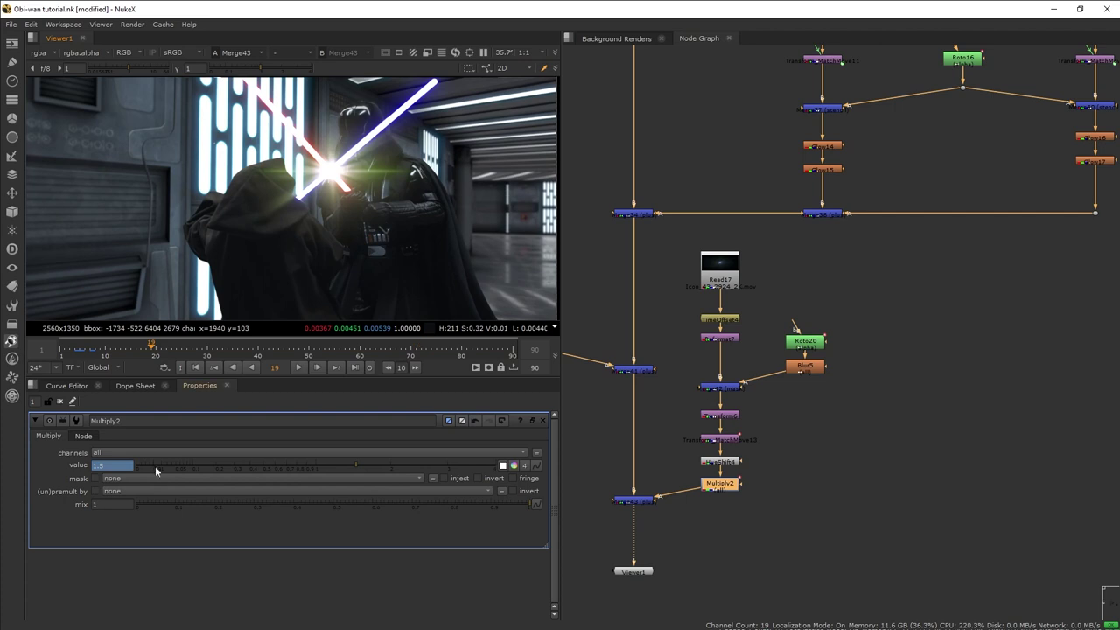
{"action": "right_click", "coordinate": [105, 470]}
{"action": "left_click", "coordinate": [122, 473]}
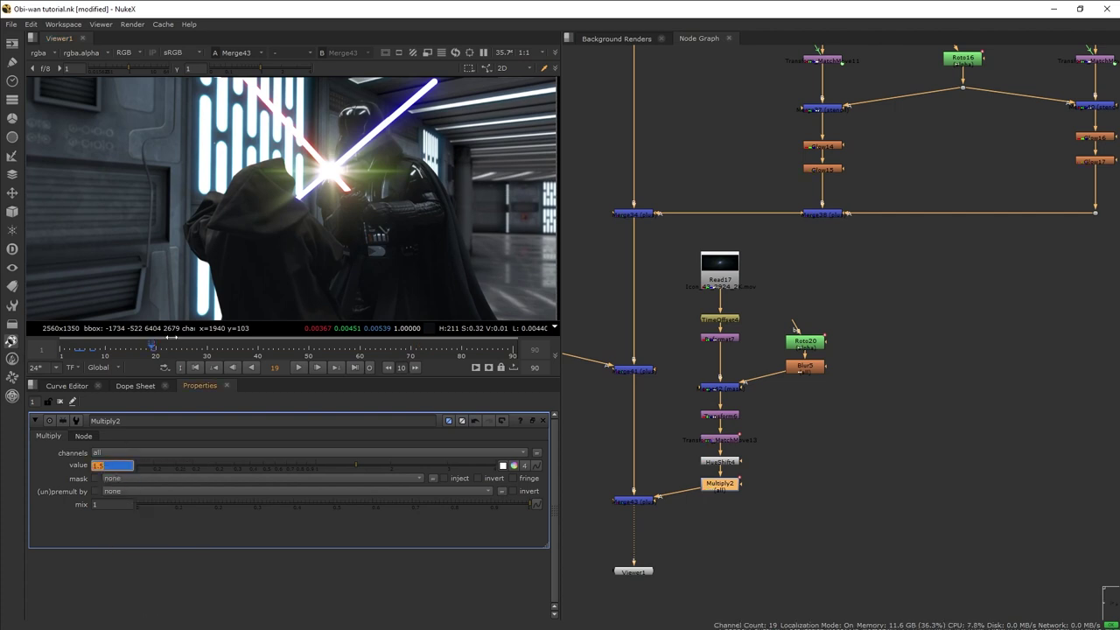
- Make the flare flicker by varying the Multiply value over frames 20 to 23, with about 1.58 on frame 21 and 0.96 on frame 22
{"action": "left_click", "coordinate": [317, 371]}
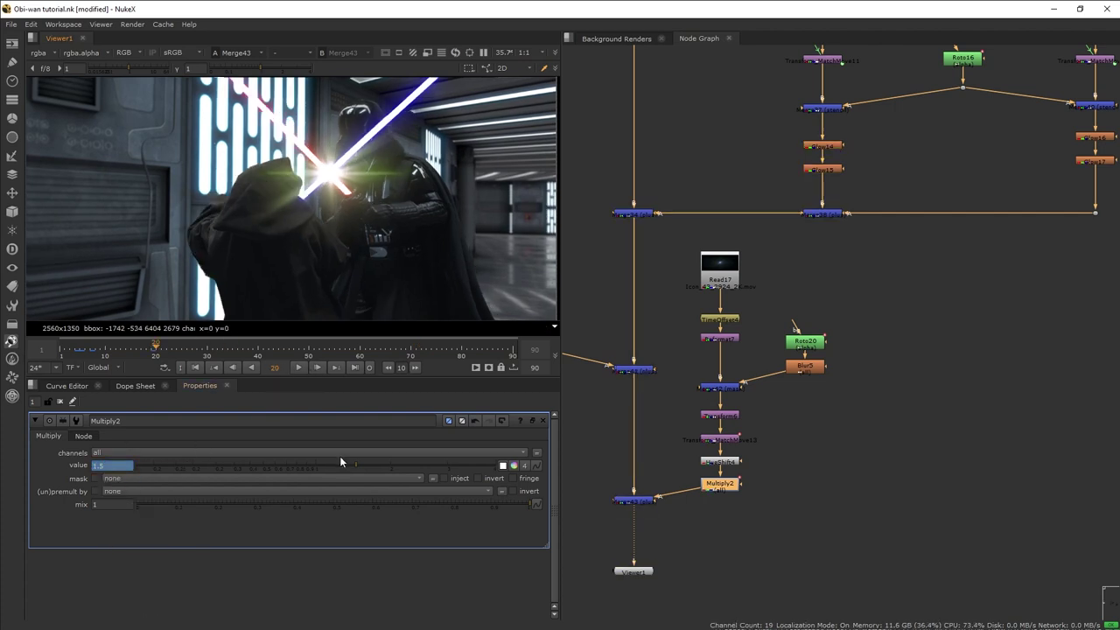
{"action": "left_click_drag", "start_coordinate": [346, 470], "coordinate": [320, 469]}
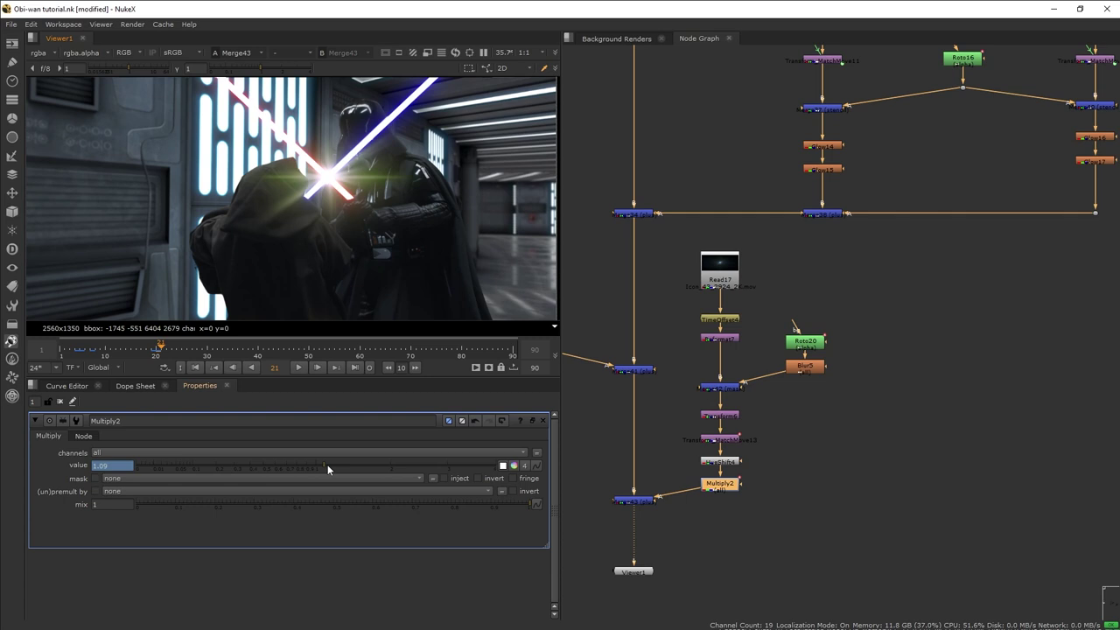
{"action": "left_click_drag", "start_coordinate": [327, 464], "coordinate": [373, 463]}
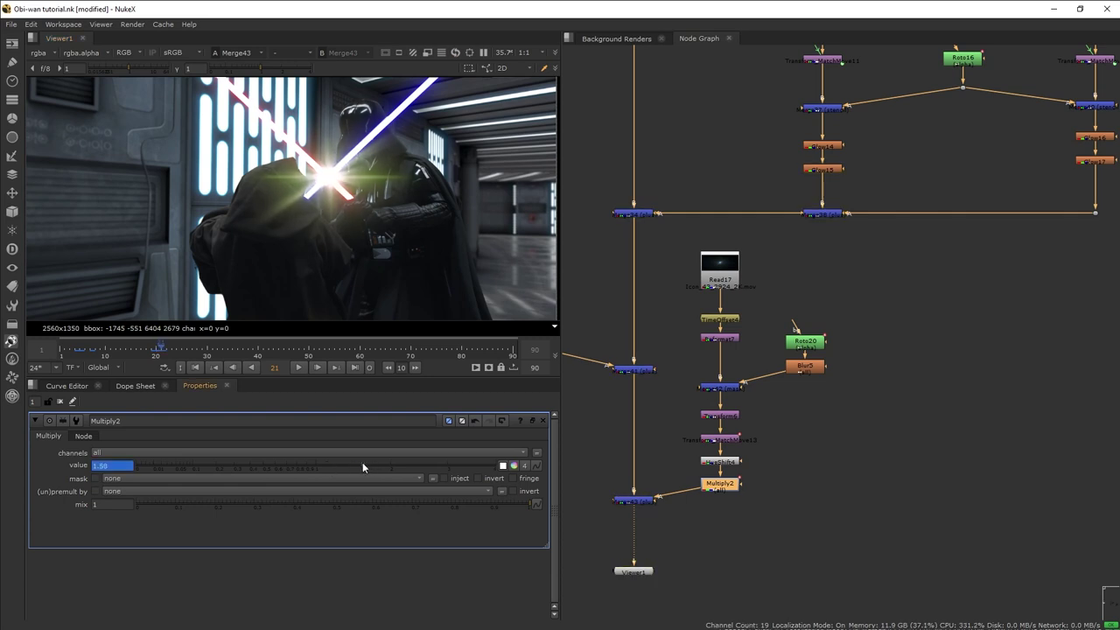
{"action": "left_click", "coordinate": [317, 368]}
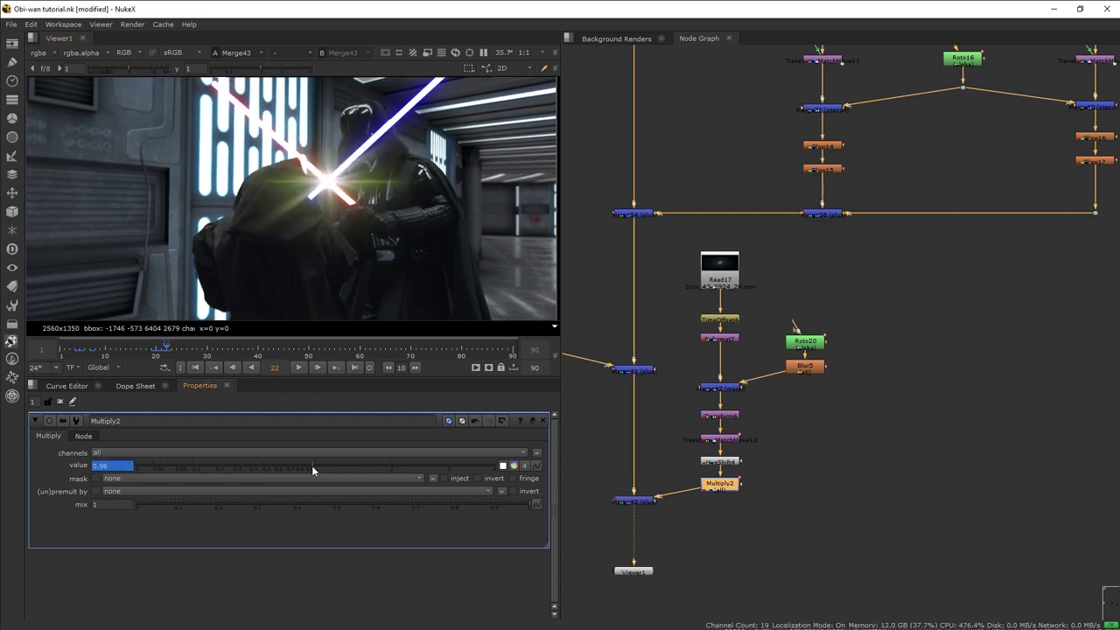
{"action": "left_click", "coordinate": [317, 368]}
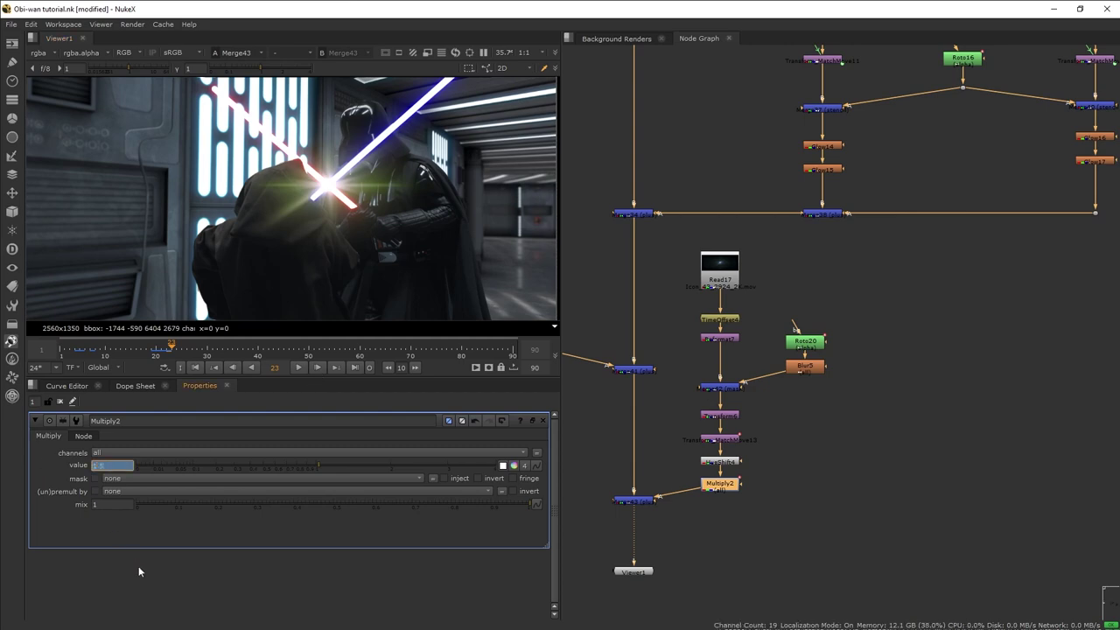
{"action": "key", "text": "Return"}
{"action": "left_click", "coordinate": [157, 355]}
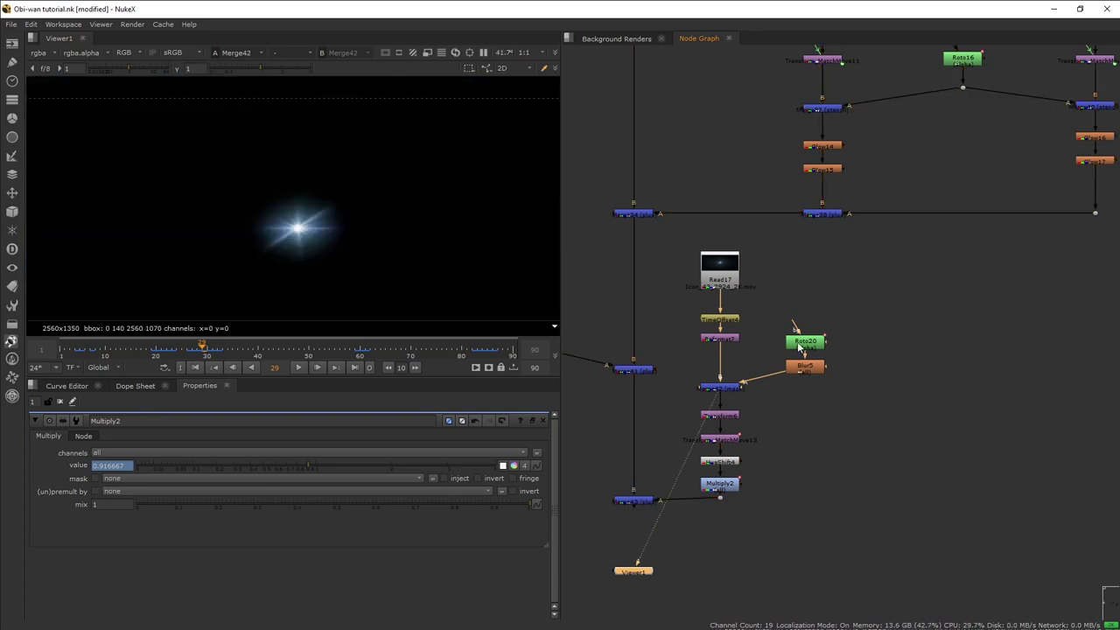
- Insert a Transform node into the flare branch between its Reformat node and the merge that masks it with the blurred roto
{"action": "left_click", "coordinate": [805, 342]}
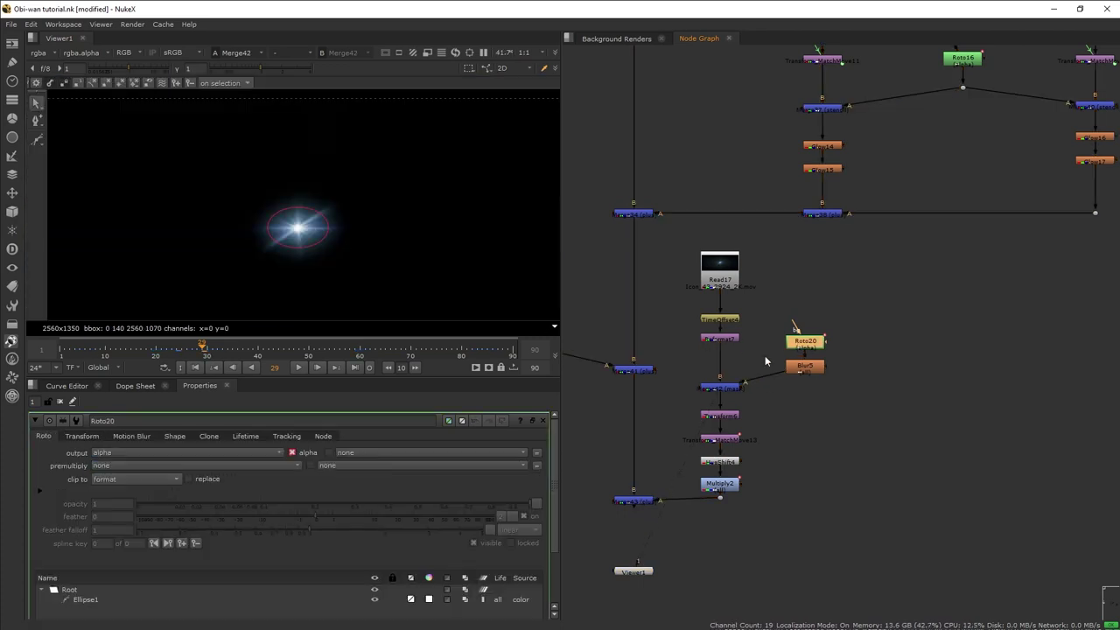
{"action": "key", "text": "Tab"}
{"action": "type", "text": "transform"}
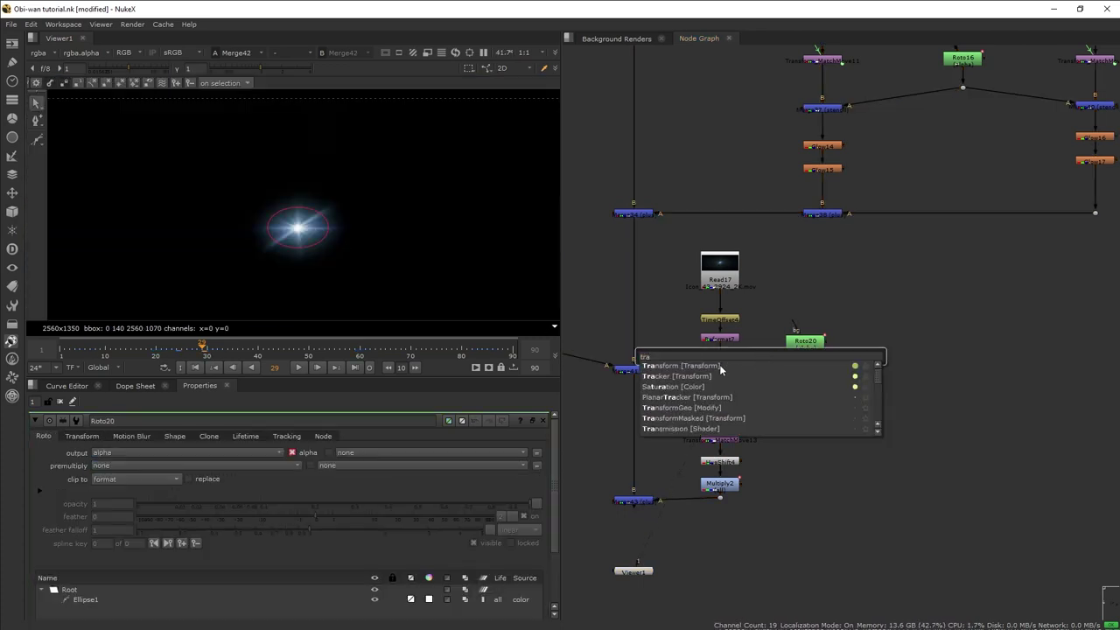
{"action": "key", "text": "Return"}
{"action": "left_click_drag", "start_coordinate": [764, 358], "coordinate": [722, 359]}
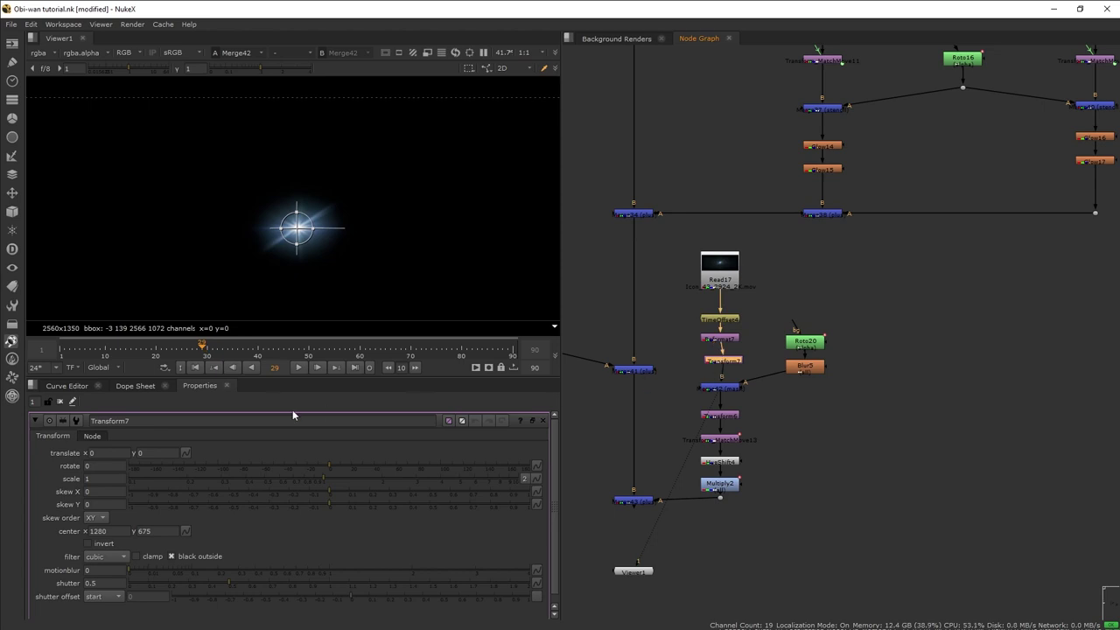
- View the final composite and keyframe the flare Transform's scale at 1 on frame 27 and 0.74 on frame 28
{"action": "left_click", "coordinate": [636, 501]}
{"action": "key", "text": "1"}
{"action": "scroll", "coordinate": [380, 293], "scroll_direction": "up", "scroll_amount": 2}
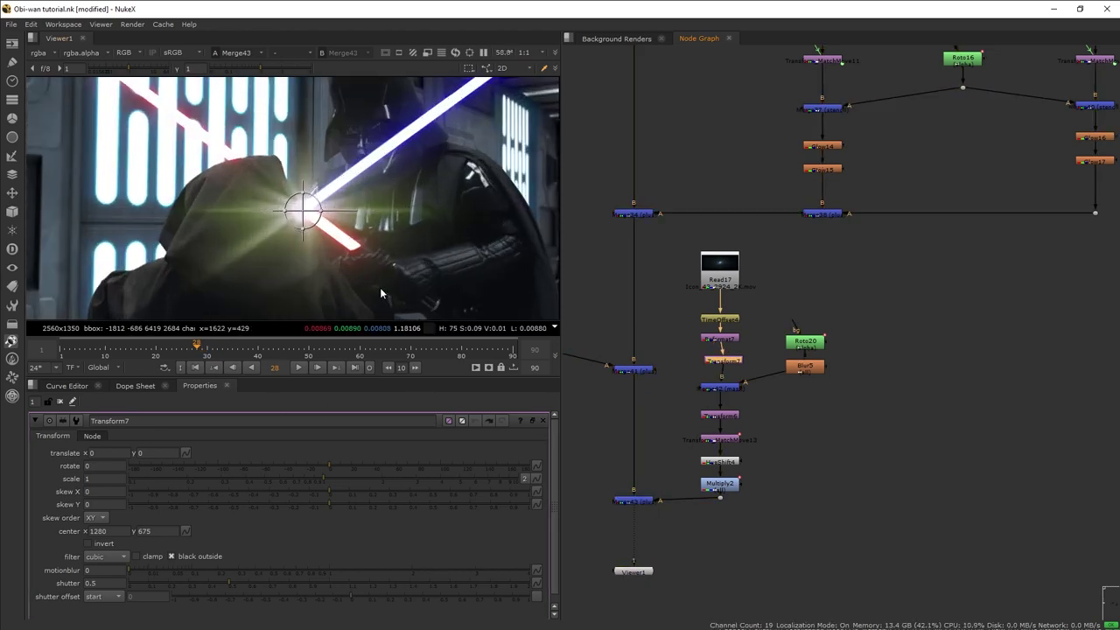
{"action": "left_click", "coordinate": [235, 369]}
{"action": "right_click", "coordinate": [100, 480]}
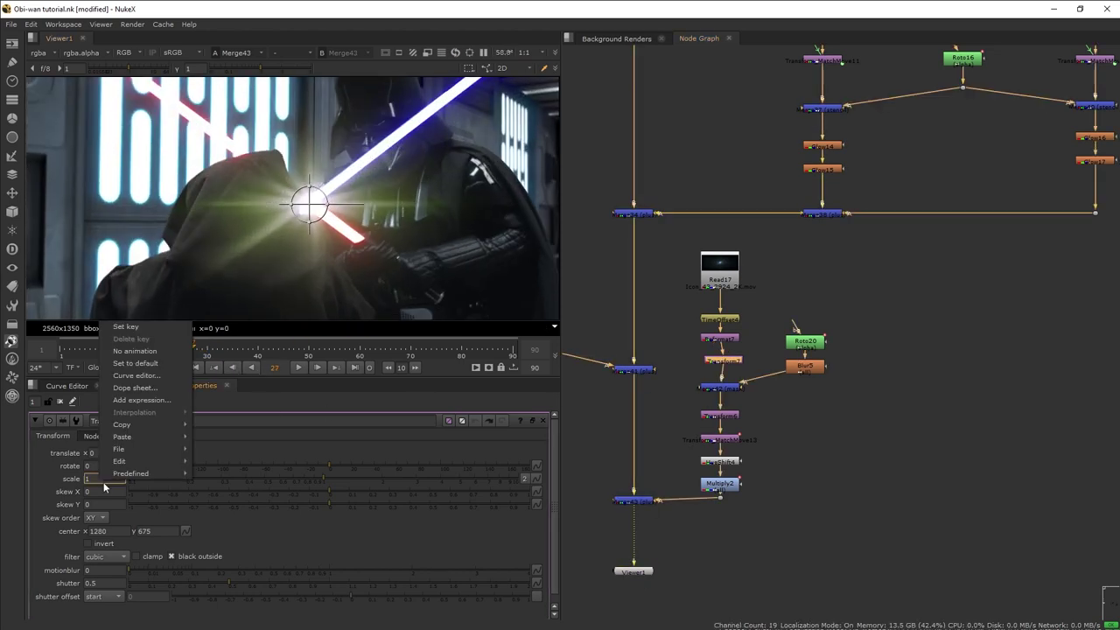
{"action": "left_click", "coordinate": [123, 326]}
{"action": "left_click", "coordinate": [315, 368]}
{"action": "left_click", "coordinate": [297, 483]}
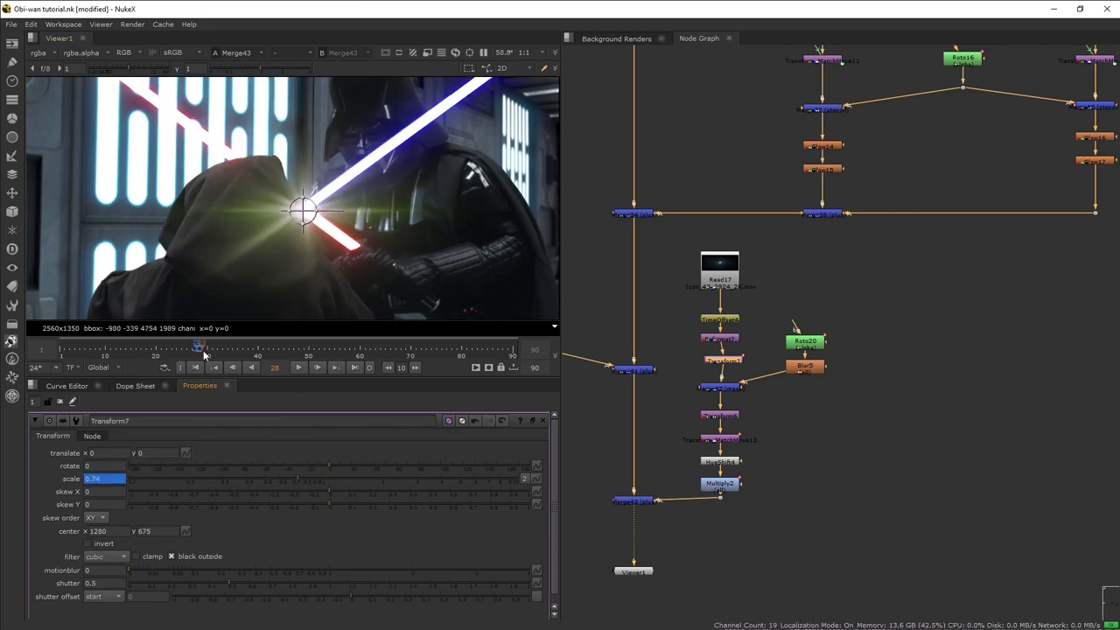
- Play back the flare's scale flicker in the composite and close the Transform's properties
{"action": "mouse_move", "coordinate": [203, 351]}
{"action": "left_mouse_down"}
{"action": "mouse_move", "coordinate": [211, 344]}
{"action": "mouse_move", "coordinate": [202, 350]}
{"action": "left_mouse_up"}
{"action": "left_click", "coordinate": [298, 367]}
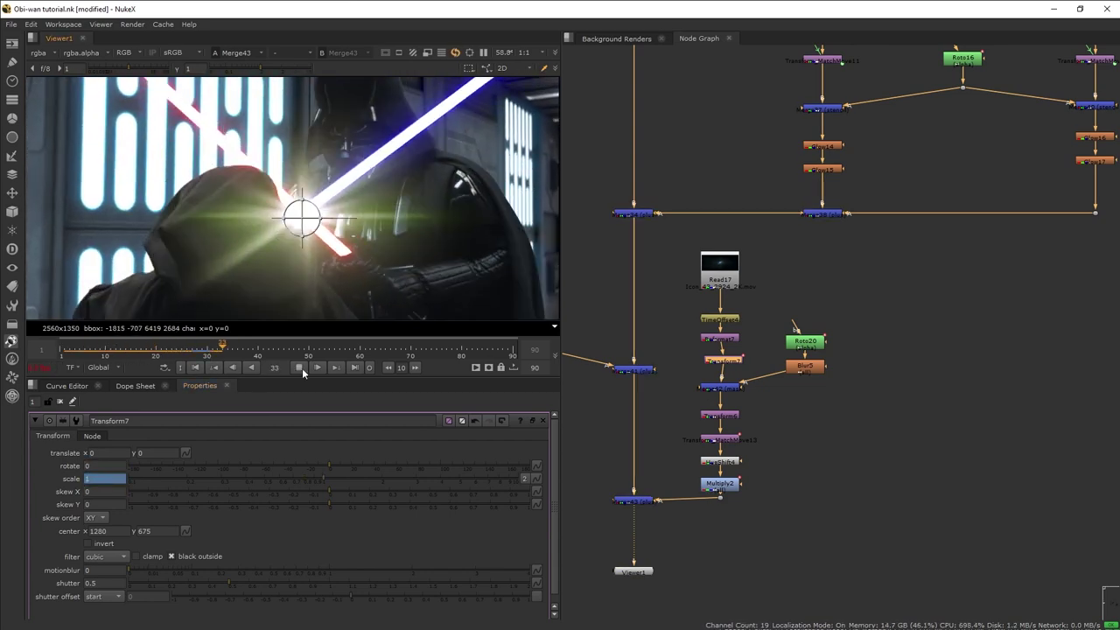
{"action": "left_click", "coordinate": [542, 421]}
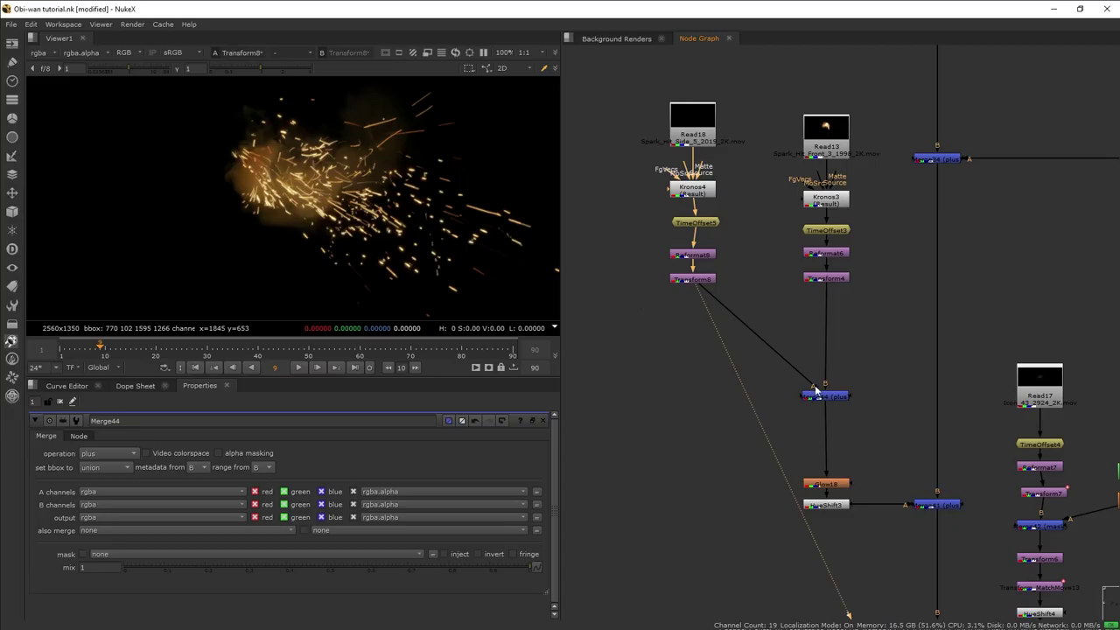
- Review the combined spark elements, the composite with sparks, and the final merge with the flare in the viewer
{"action": "double_click", "coordinate": [825, 391]}
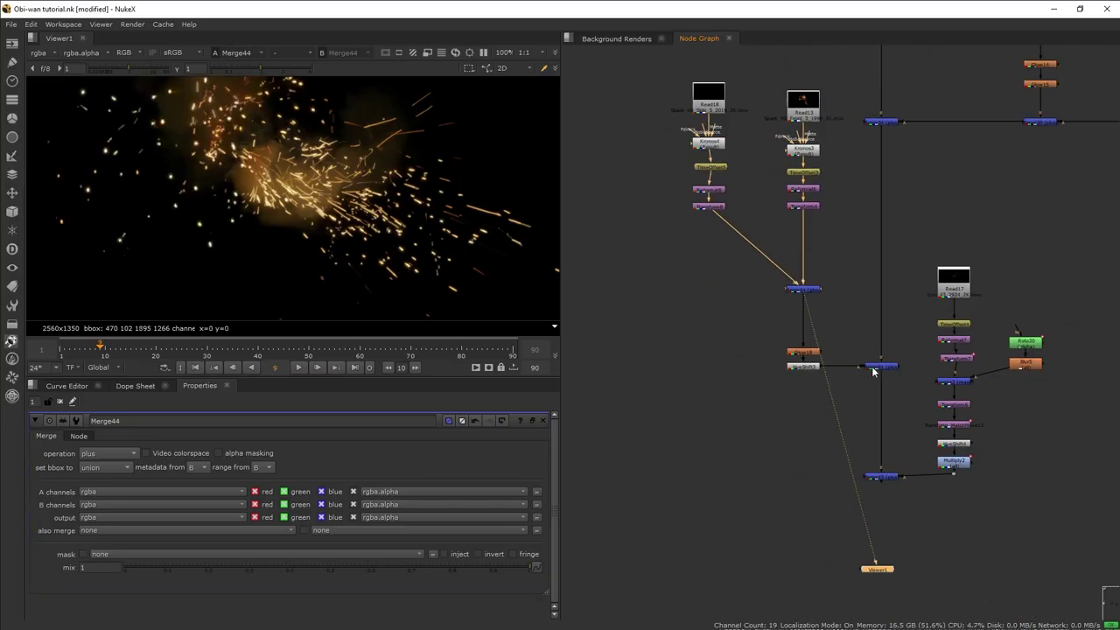
{"action": "left_click", "coordinate": [873, 369]}
{"action": "key", "text": "1"}
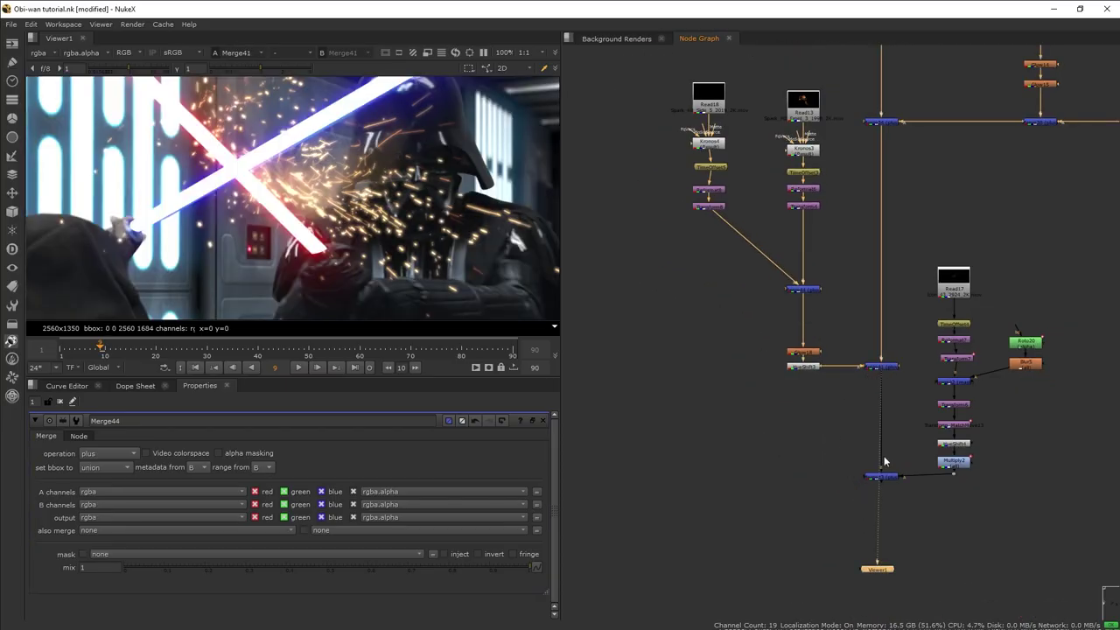
{"action": "left_click", "coordinate": [880, 474]}
{"action": "key", "text": "1"}
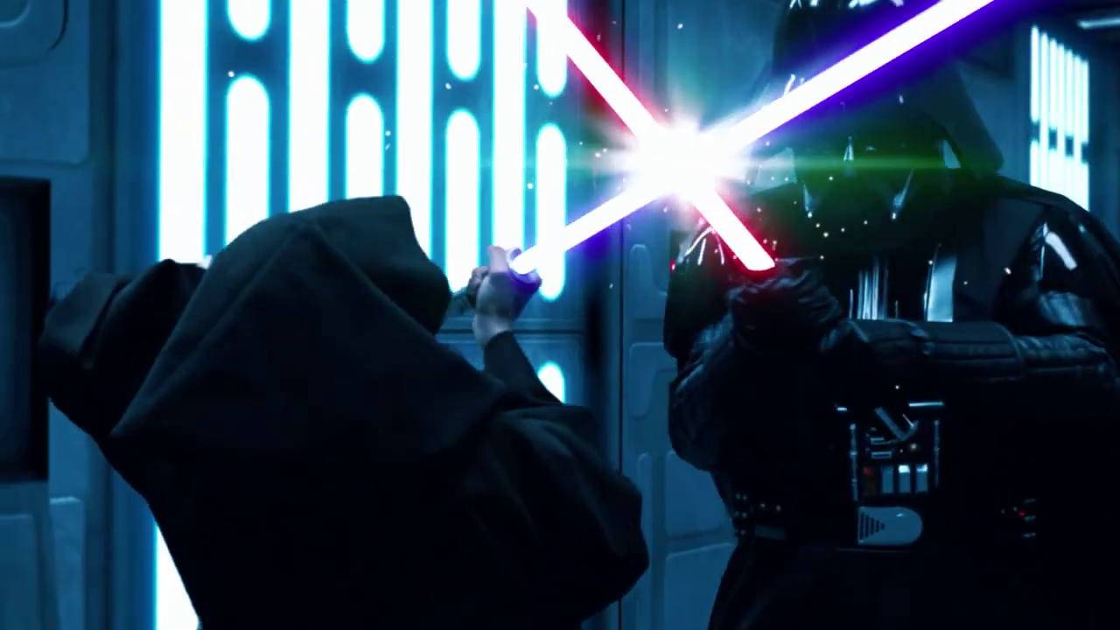